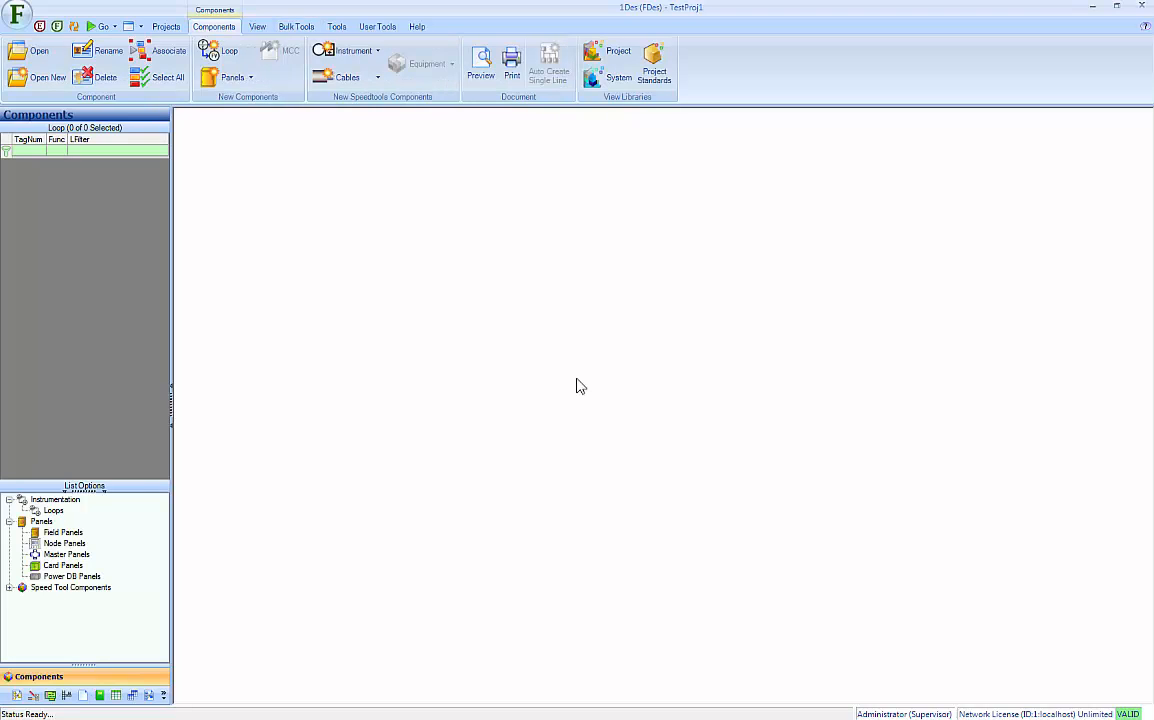
Step: Start a cable block connection import and open BlockImport.xls from the TestProj1 folder in Excel for review
left_click(296, 27)
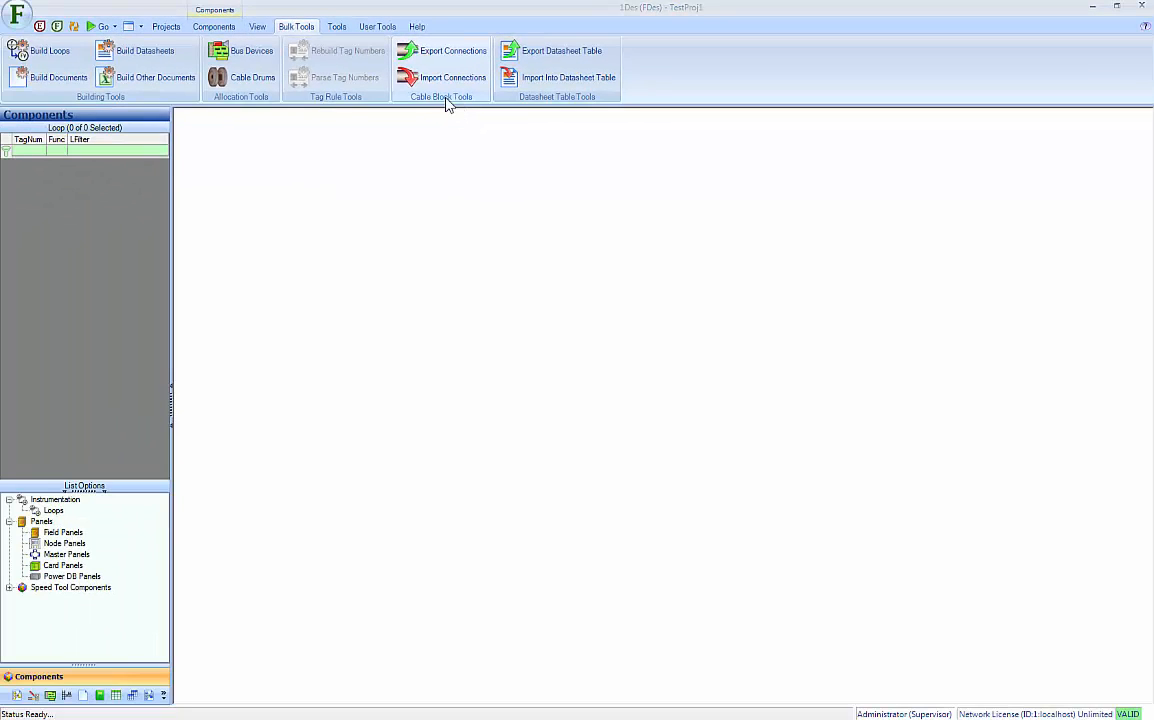
left_click(441, 79)
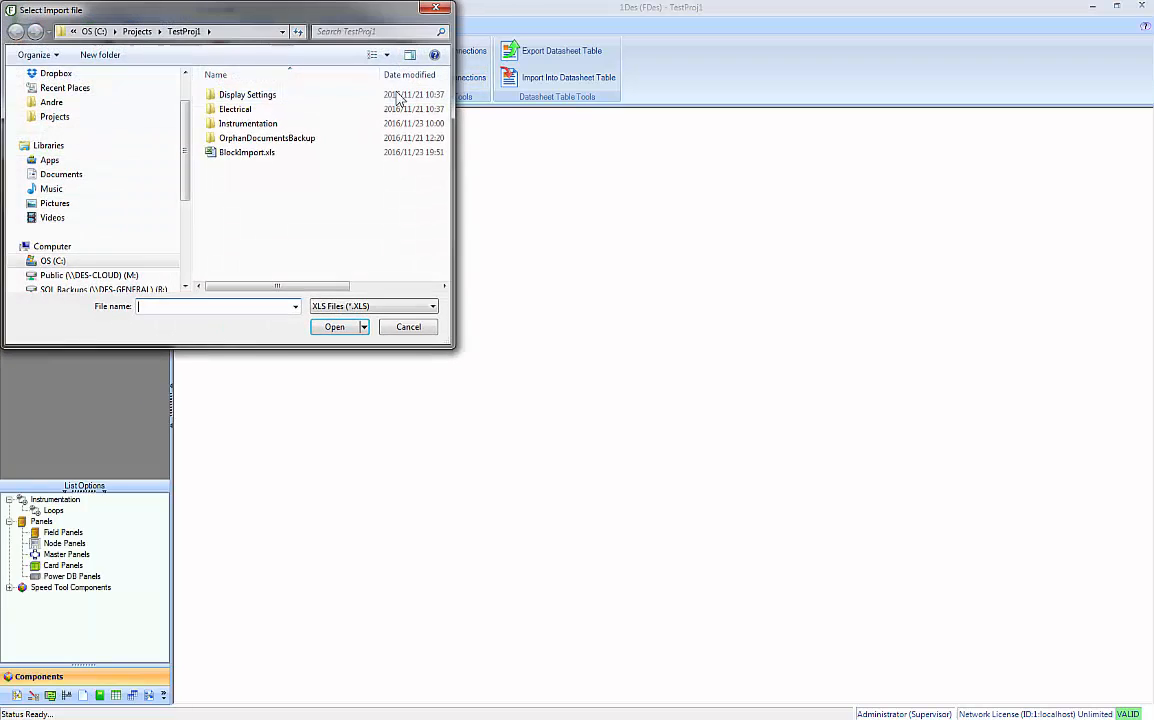
left_click(241, 156)
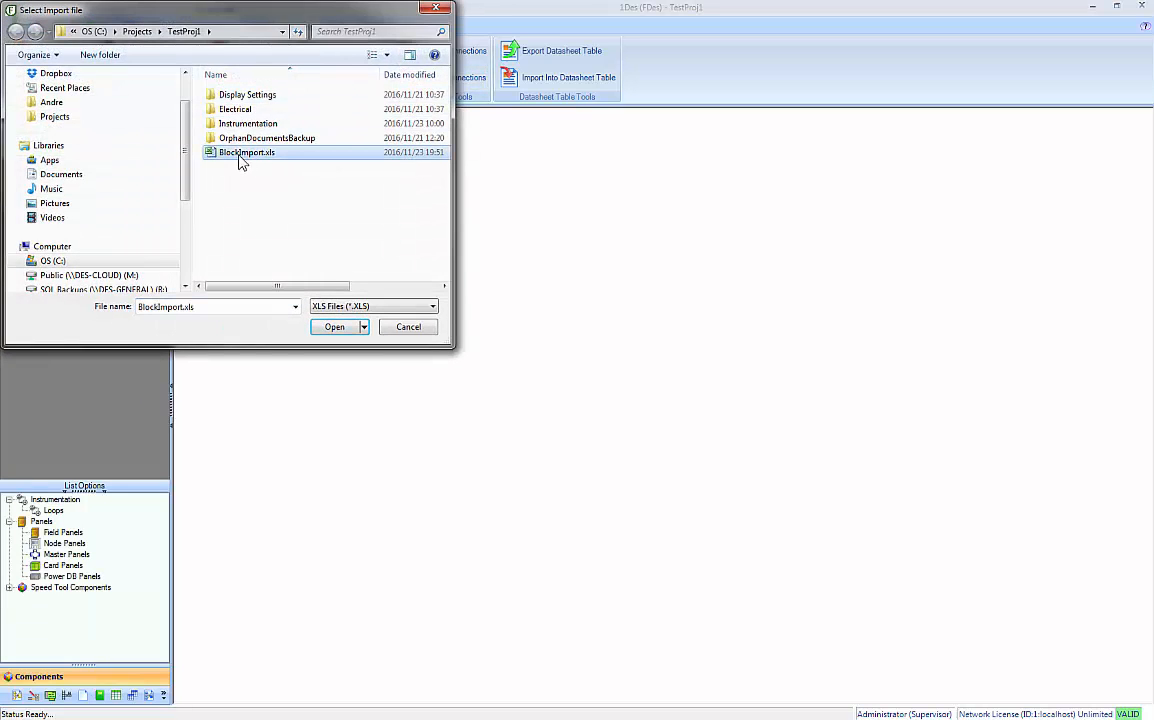
right_click(241, 160)
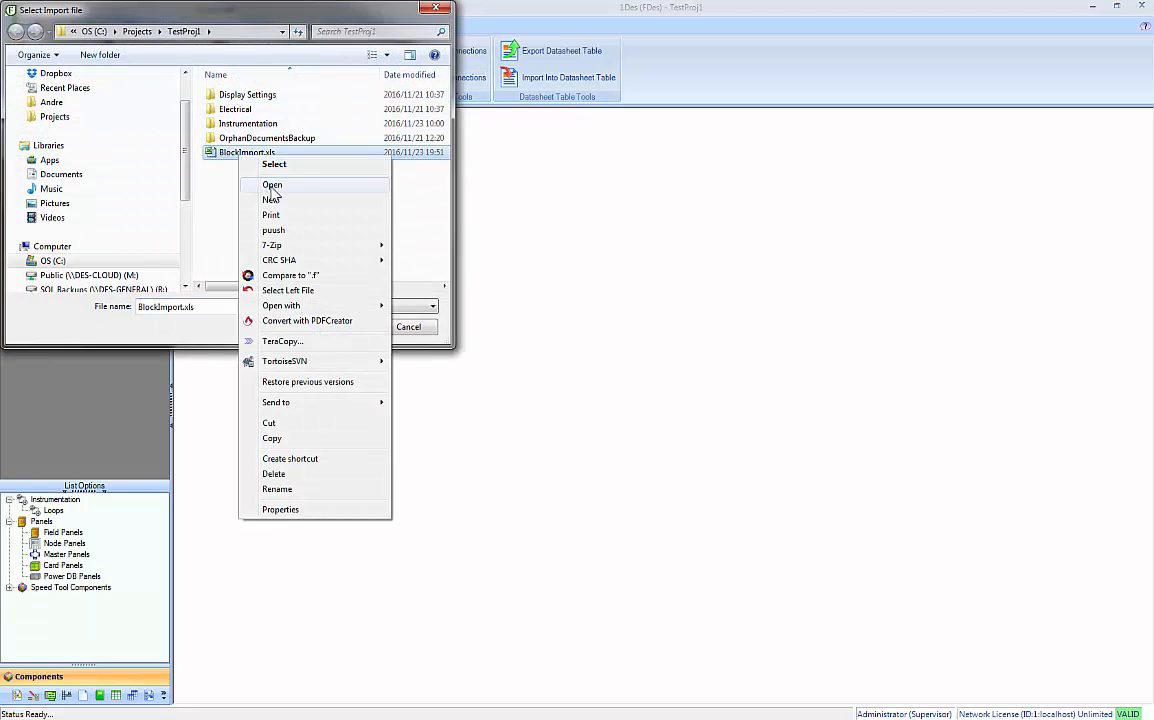
left_click(268, 183)
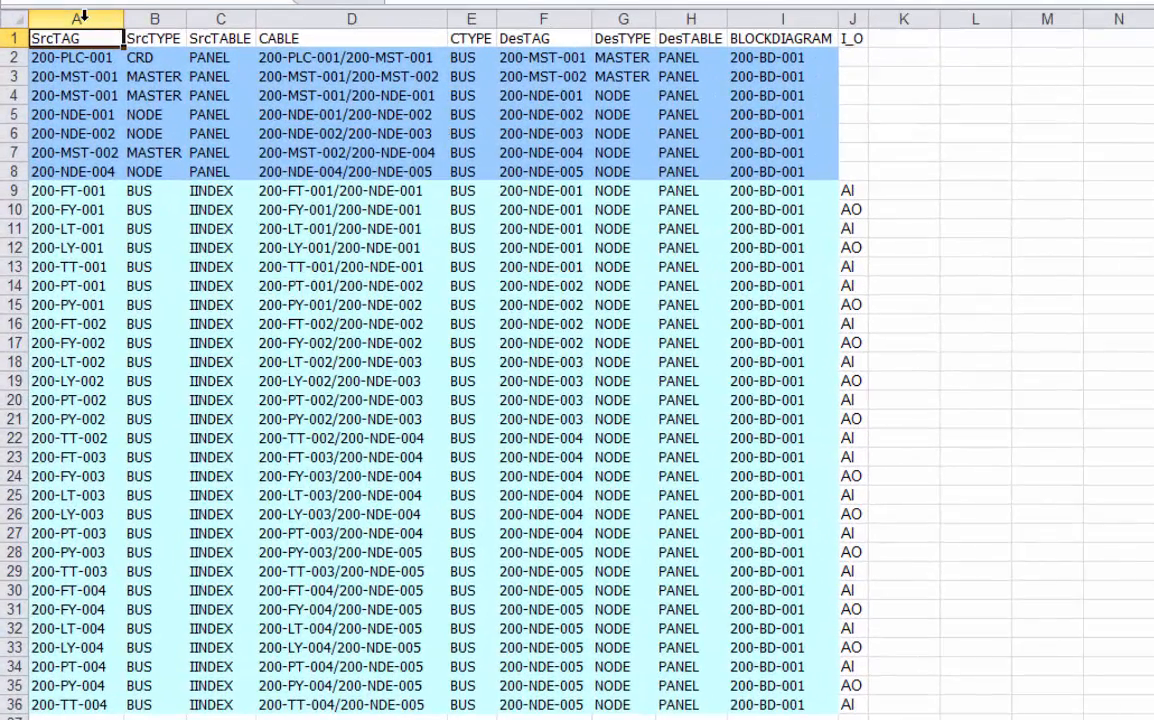
Step: Examine the import sheet's source, cable, destination, BLOCKDIAGRAM and I_O columns, including how the first row links them
left_click_drag(84, 16, 236, 16)
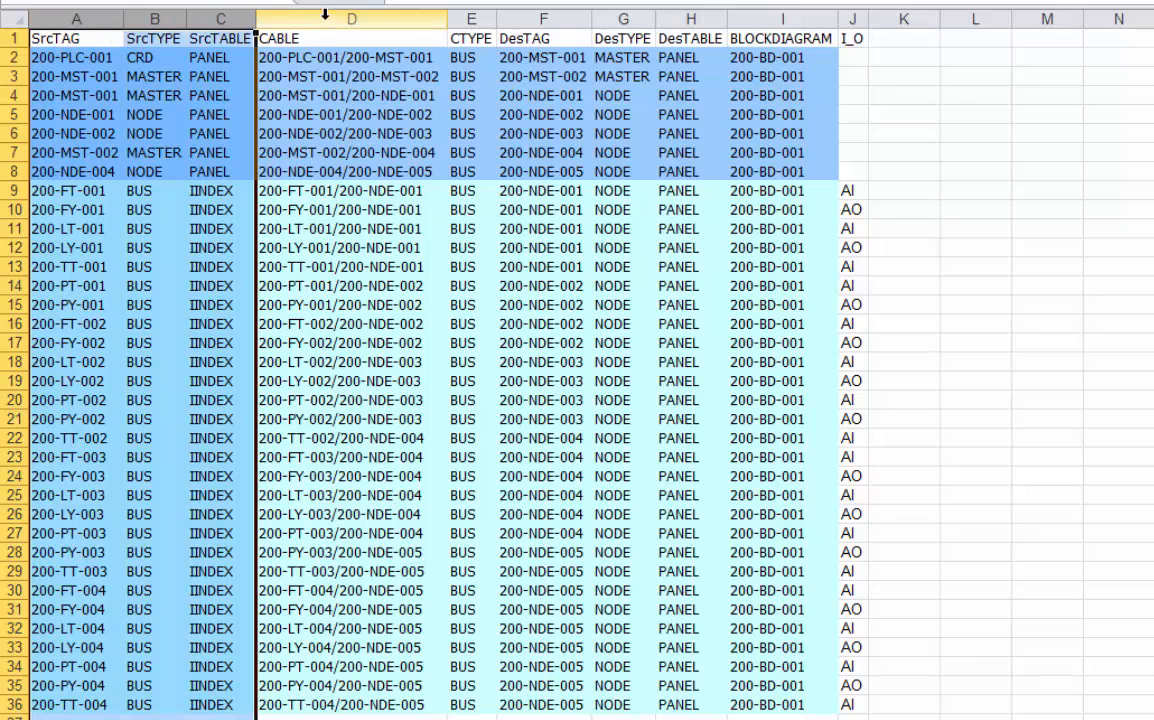
left_click_drag(325, 14, 681, 16)
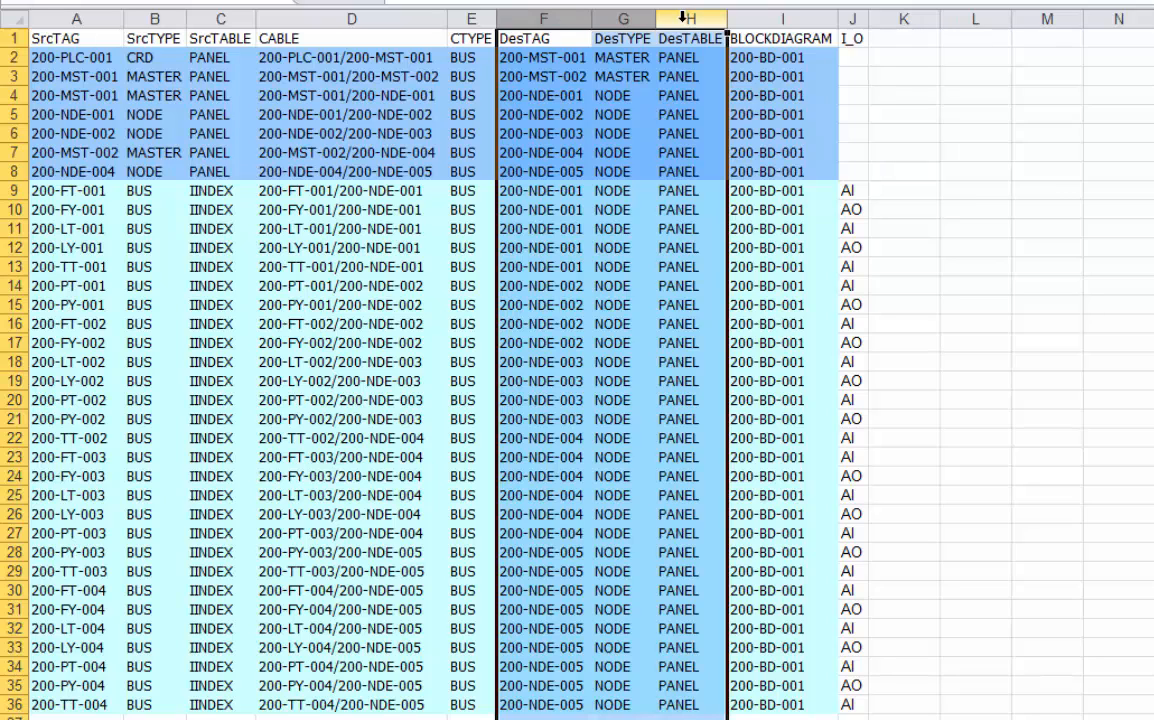
left_click(765, 15)
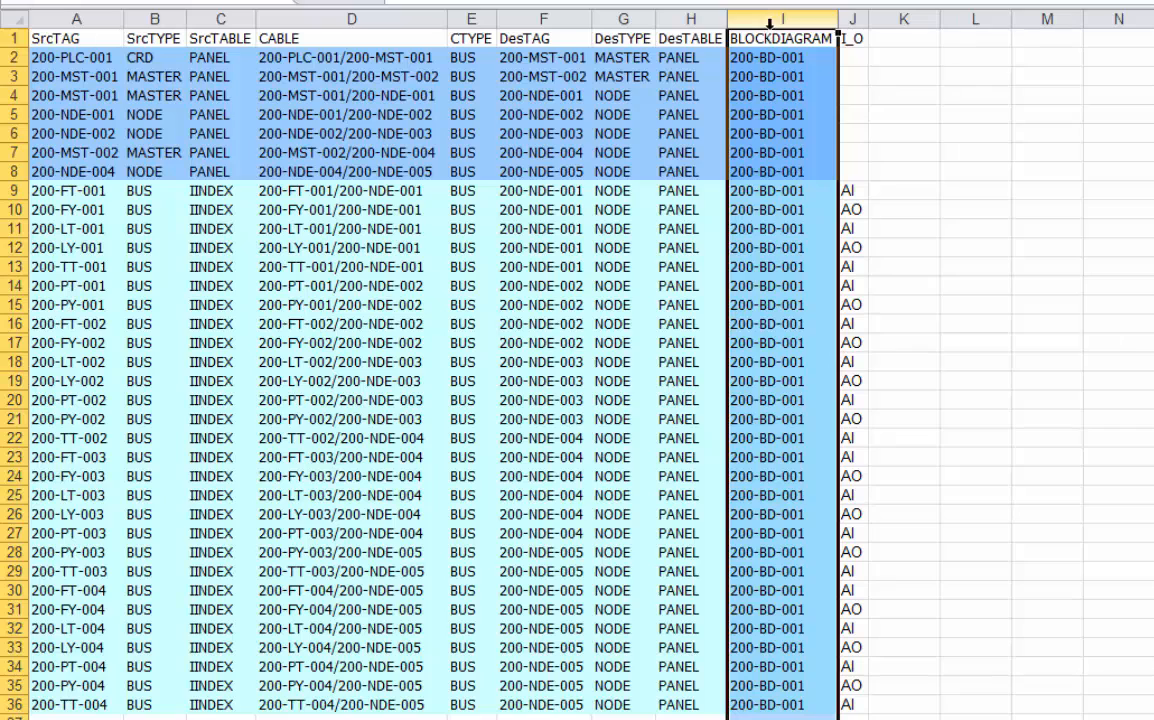
left_click_drag(50, 58, 235, 60)
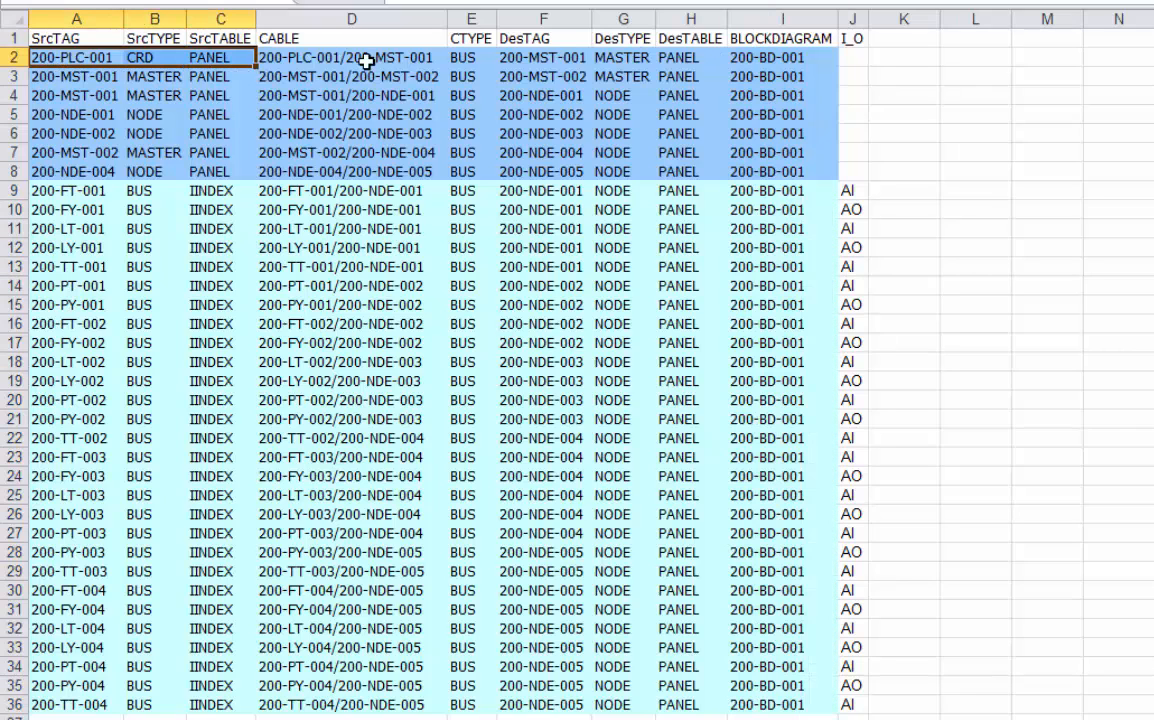
left_click_drag(367, 62, 678, 62)
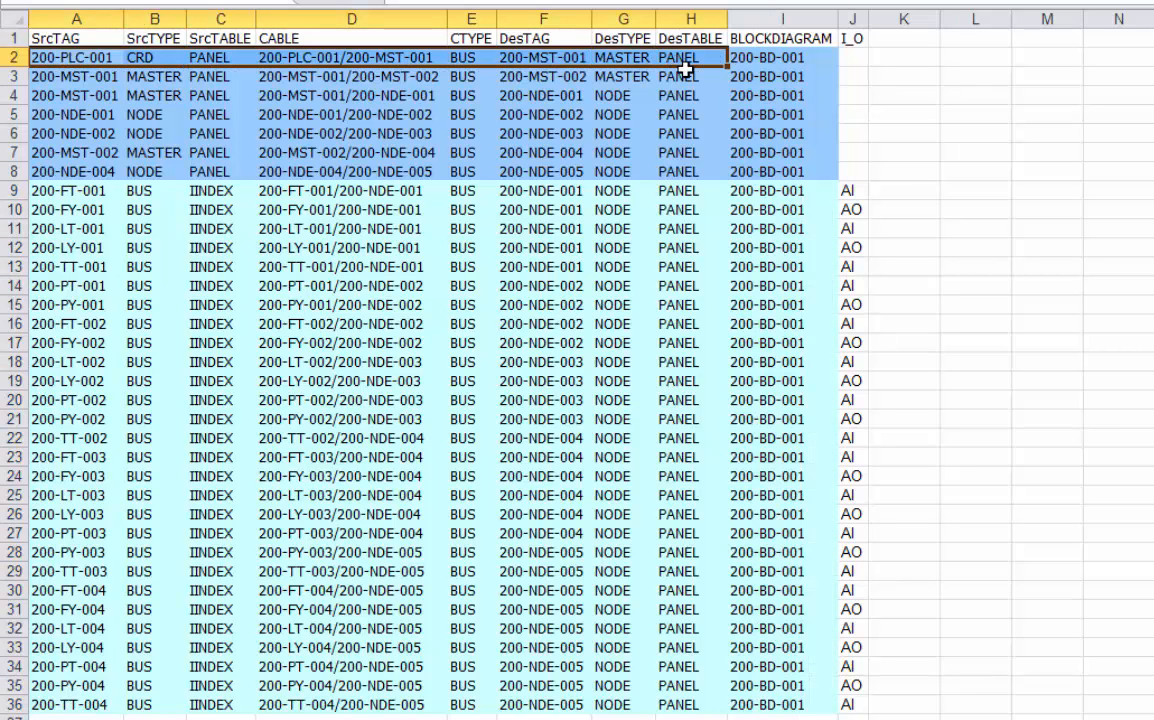
left_click(853, 14)
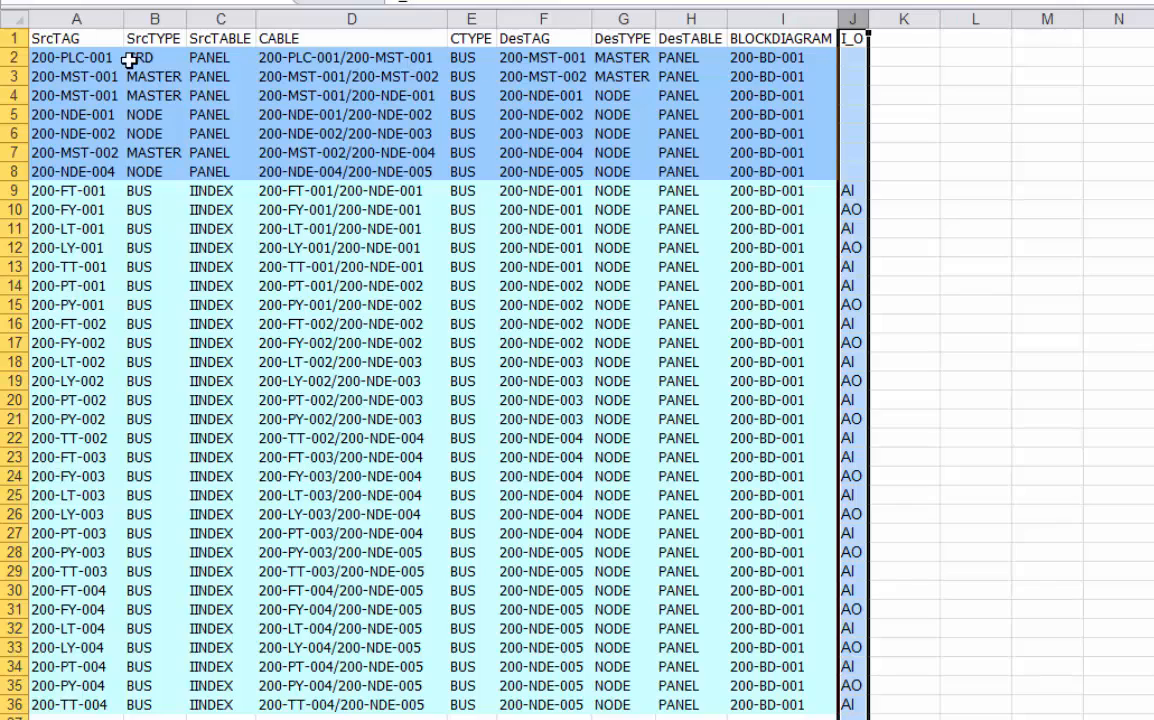
Step: Trace the panel-to-panel connections in rows 2 to 8, from the PLC card through the master and node panels
left_click(50, 60)
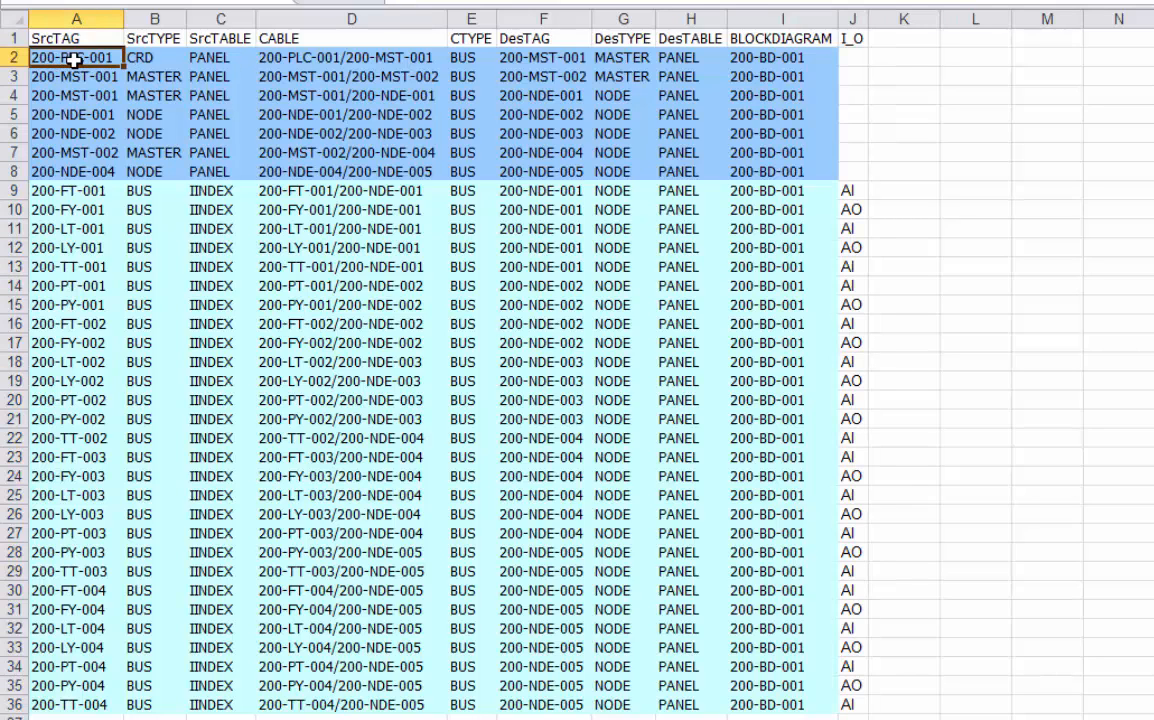
left_click_drag(86, 60, 694, 58)
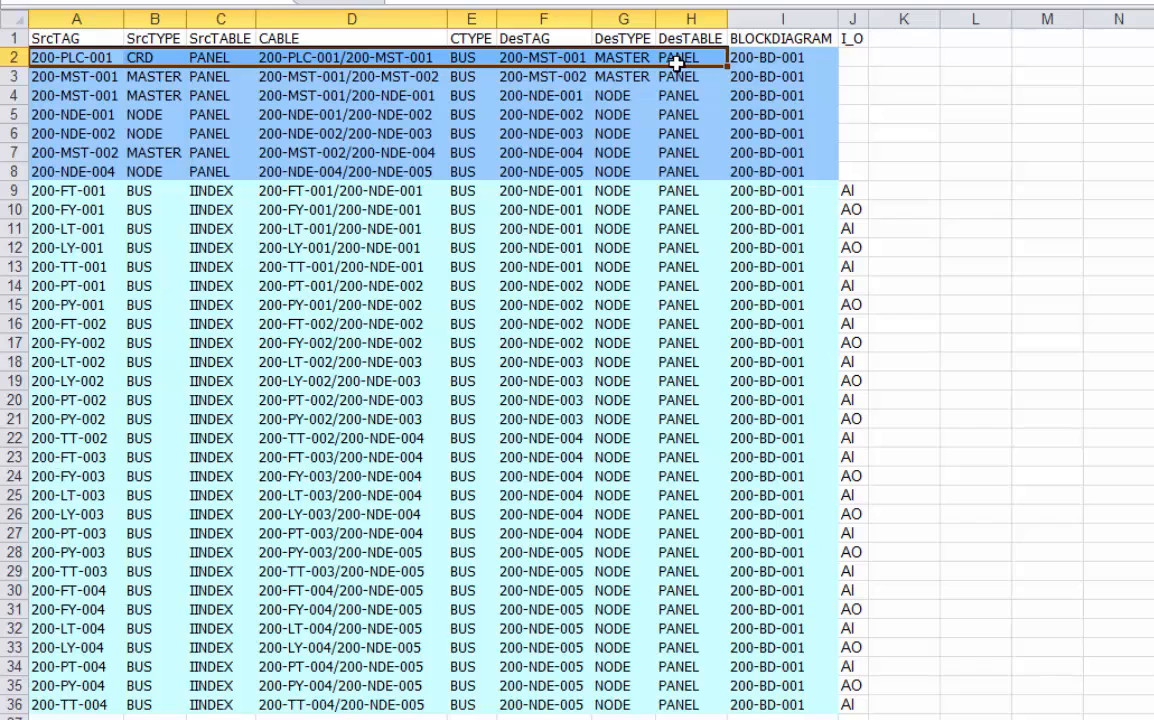
left_click_drag(52, 77, 672, 82)
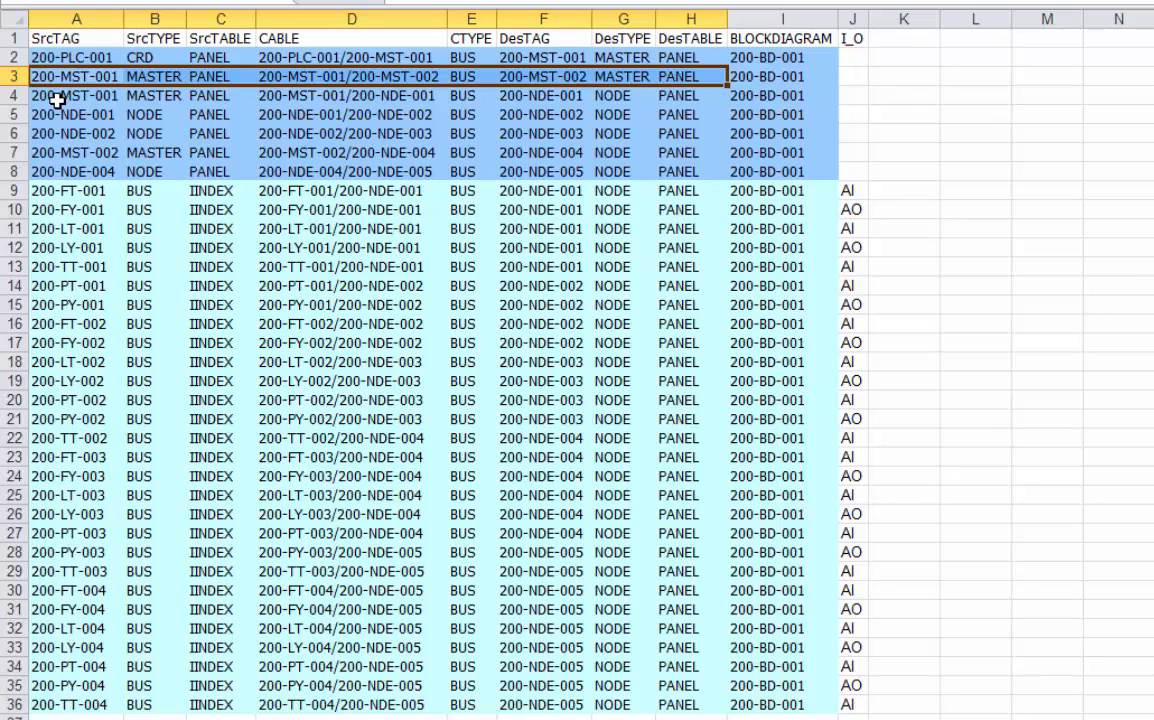
left_click_drag(57, 100, 657, 100)
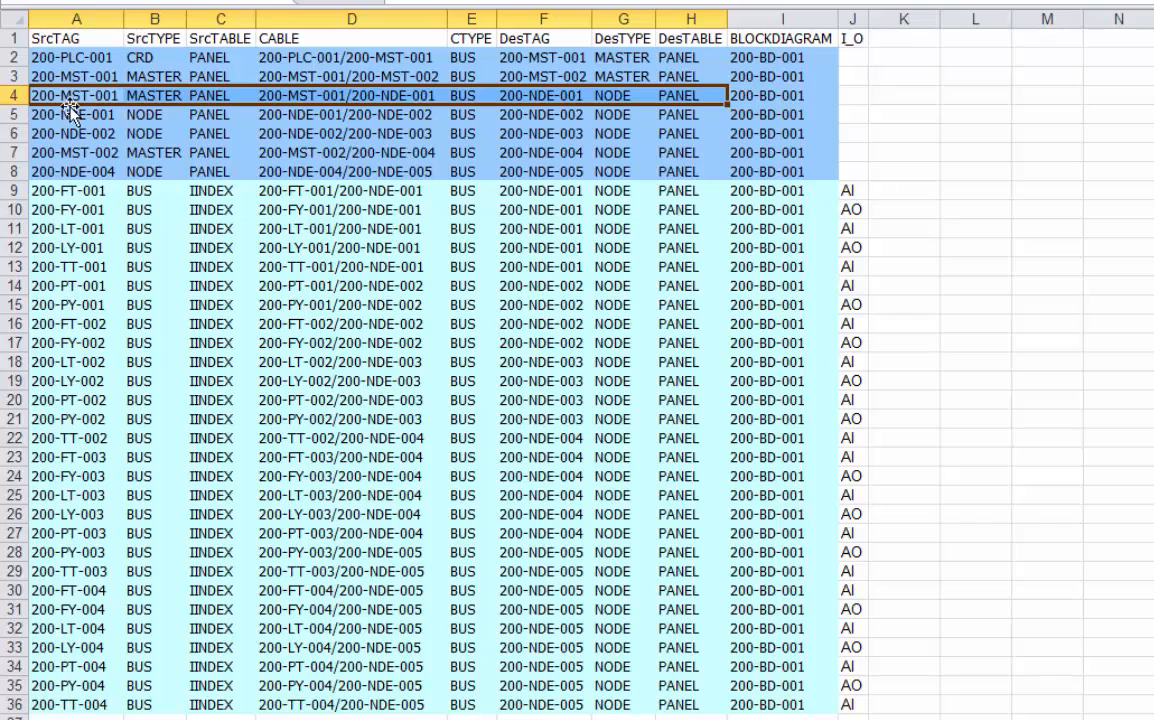
left_click_drag(55, 113, 665, 114)
left_click_drag(60, 133, 651, 137)
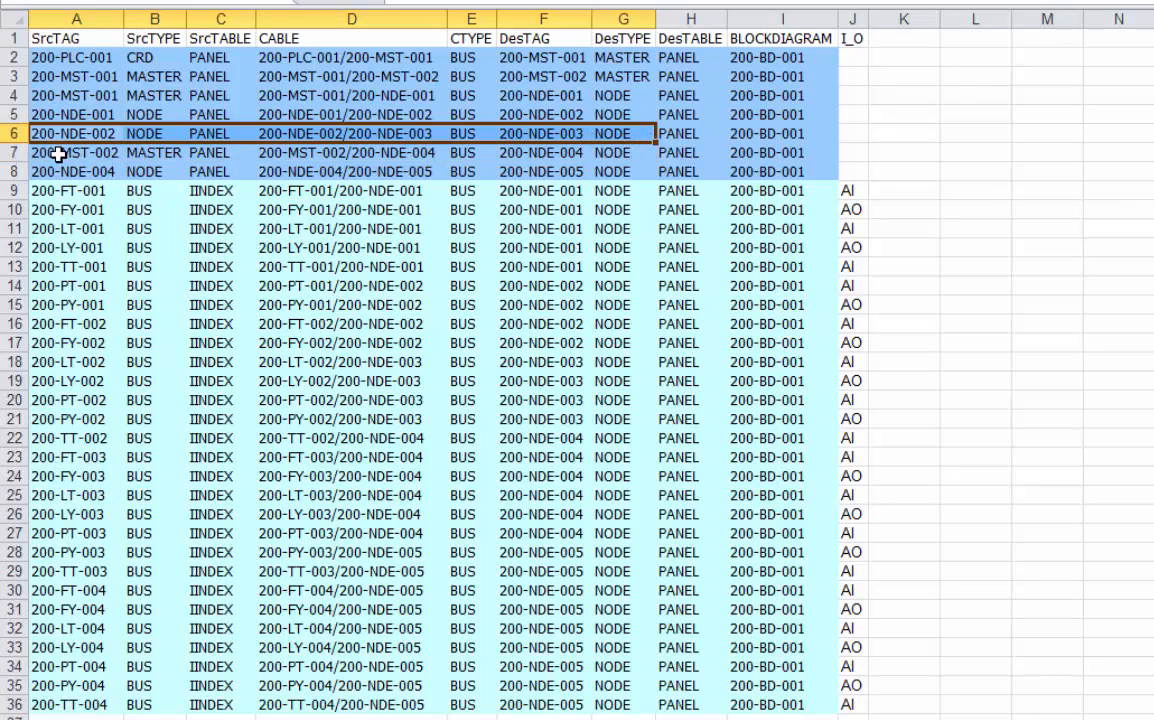
left_click_drag(59, 154, 617, 160)
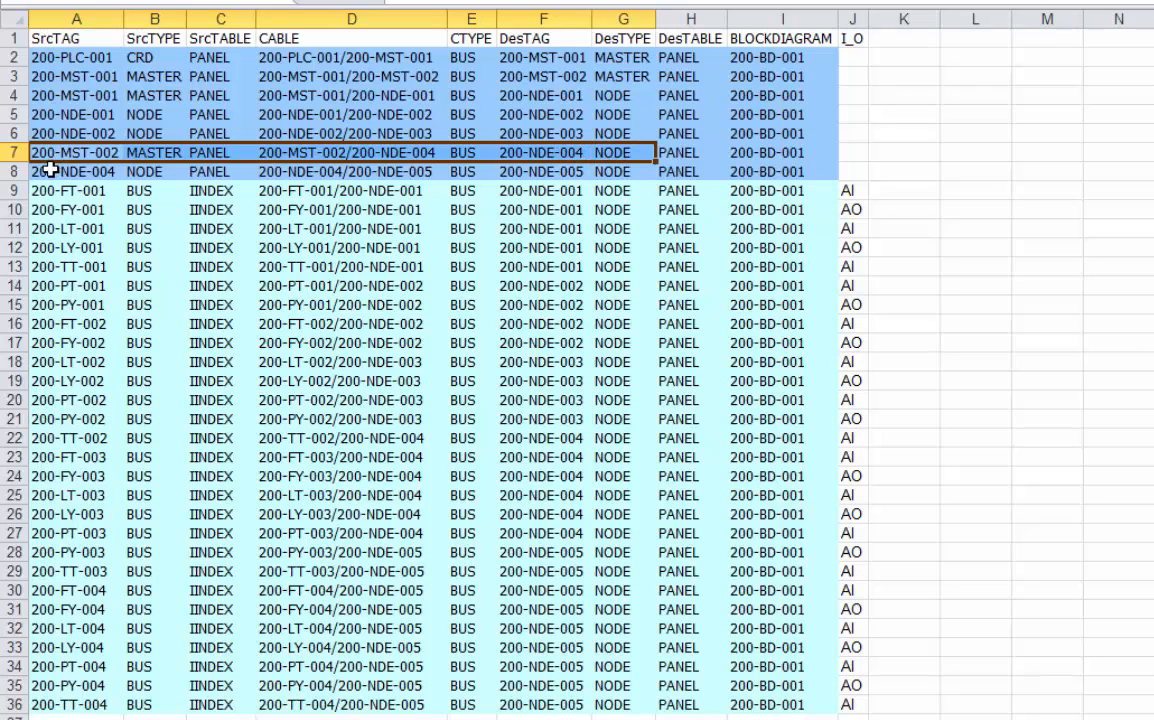
left_click(117, 172)
left_click_drag(117, 172, 573, 170)
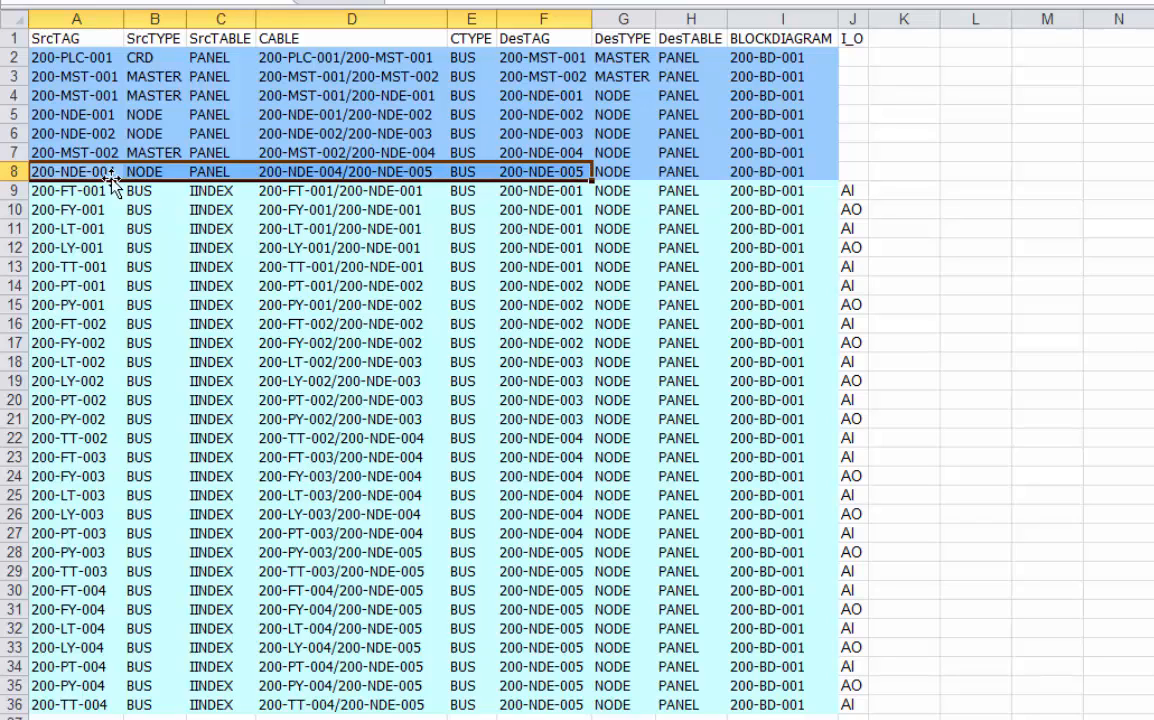
Step: Review the instrument rows 9 to 36 in groups, according to the destination node each instrument connects to
left_click_drag(61, 188, 553, 265)
left_click_drag(60, 286, 530, 347)
left_click_drag(60, 362, 547, 425)
left_click_drag(50, 440, 533, 526)
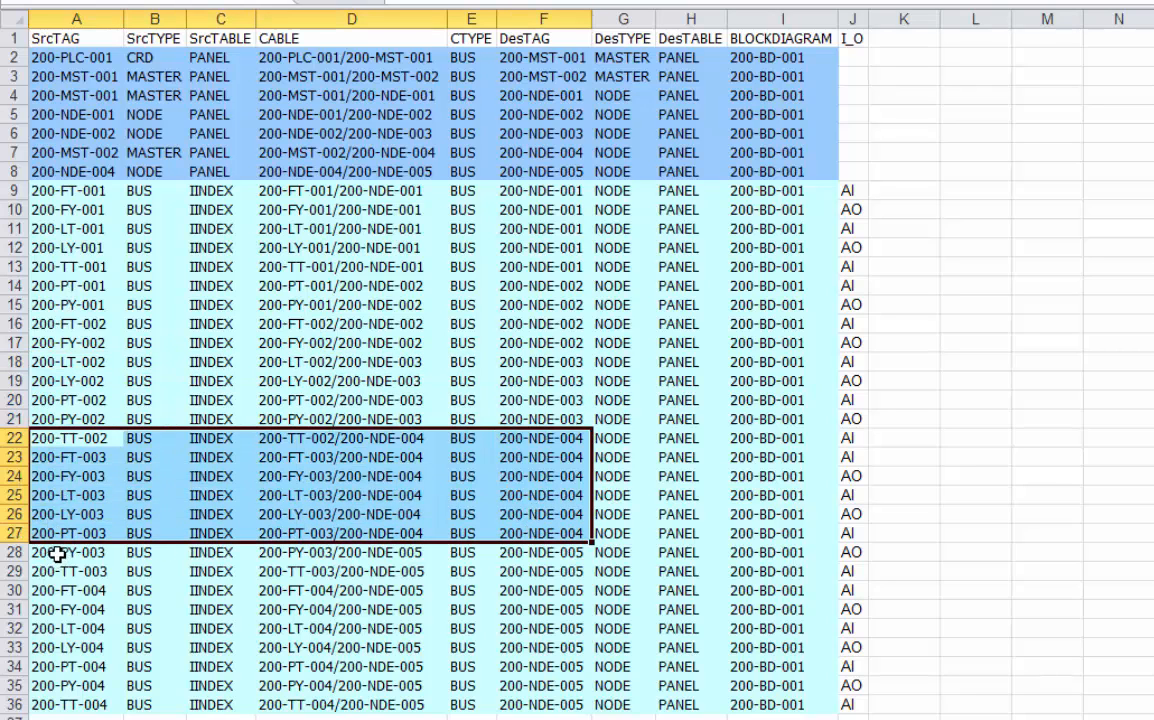
left_click_drag(57, 551, 555, 706)
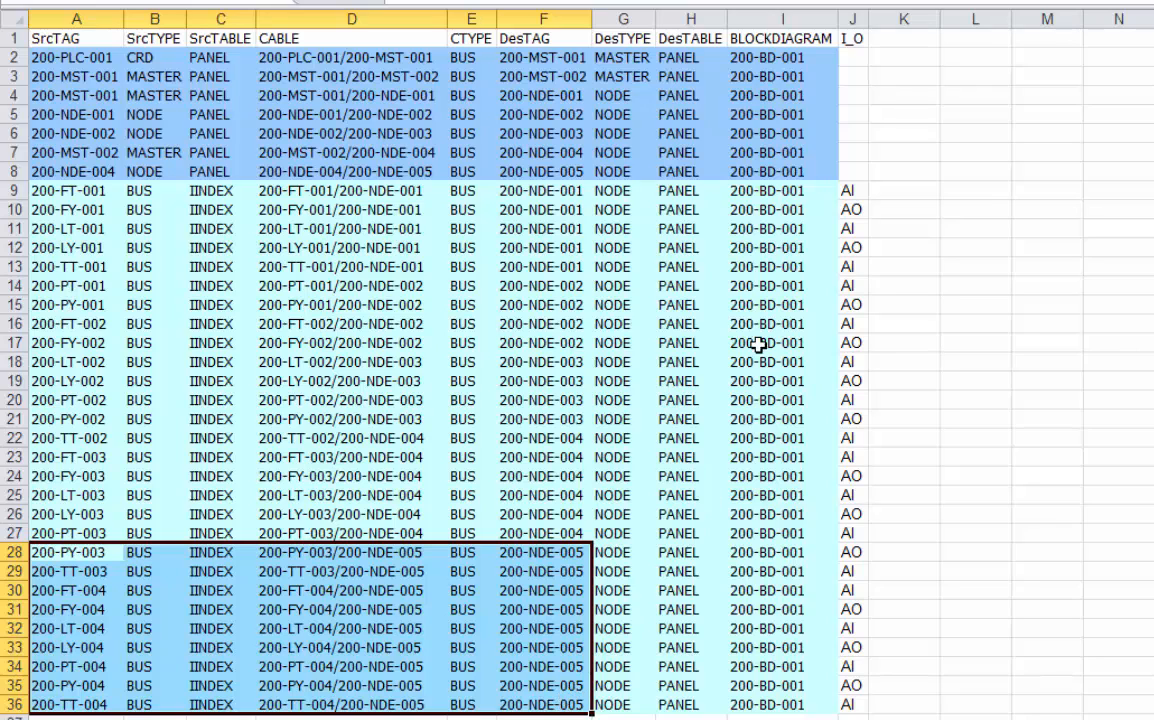
Step: Check the I_O column, the IINDEX source tables, and the BUS entries for cable type and instrument source type
left_click_drag(852, 40, 849, 708)
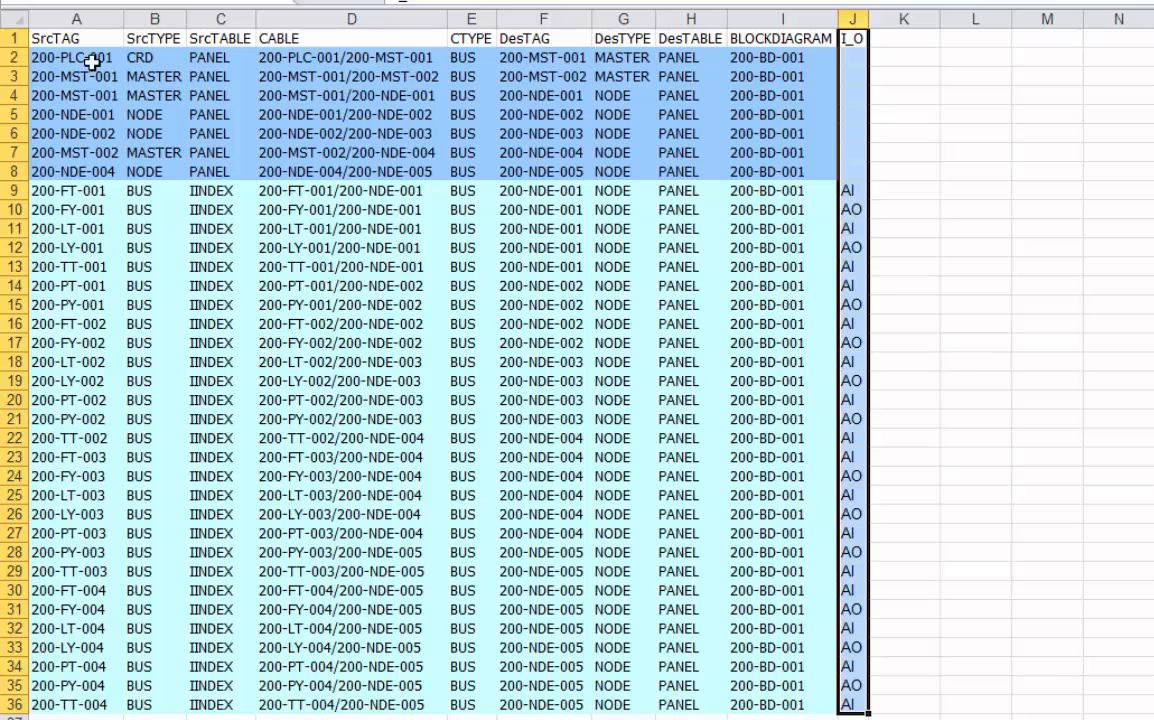
left_click_drag(62, 40, 468, 707)
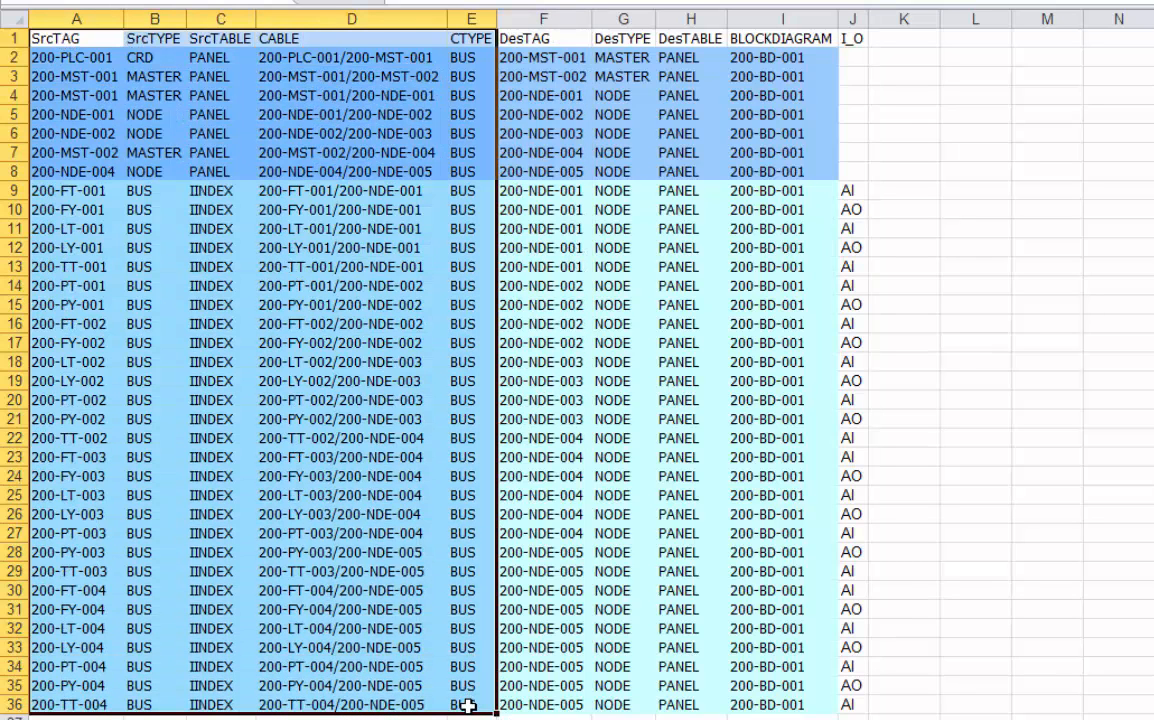
left_click_drag(851, 38, 866, 640)
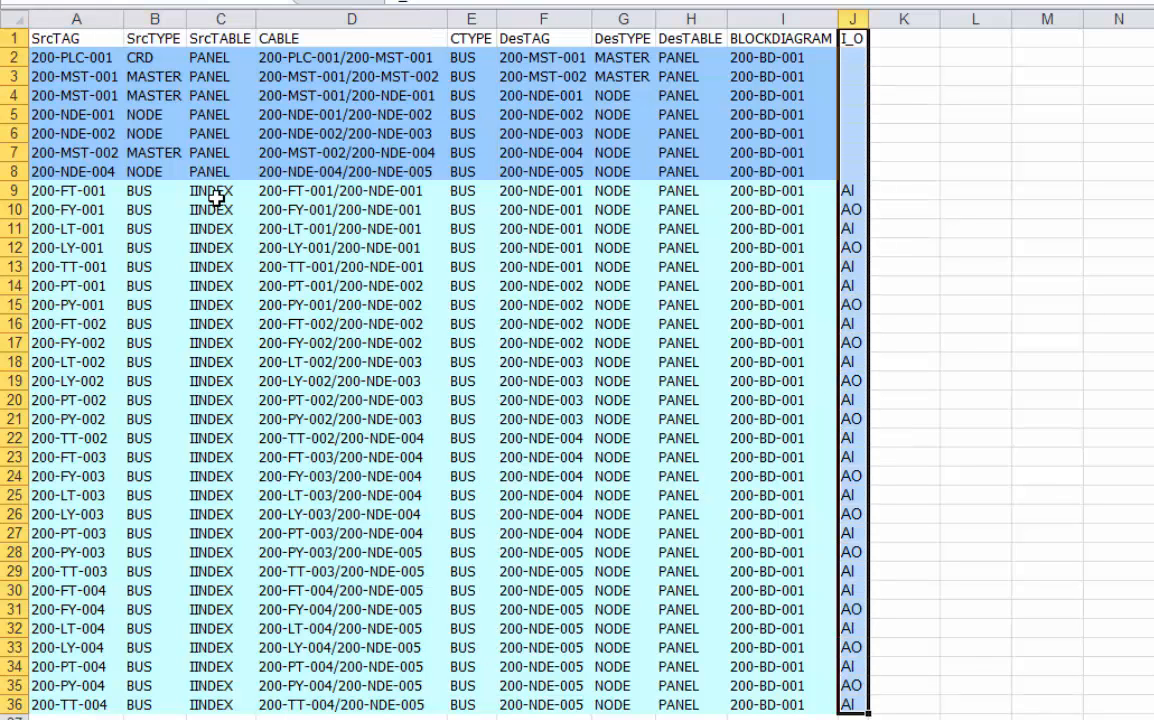
left_click_drag(216, 198, 226, 704)
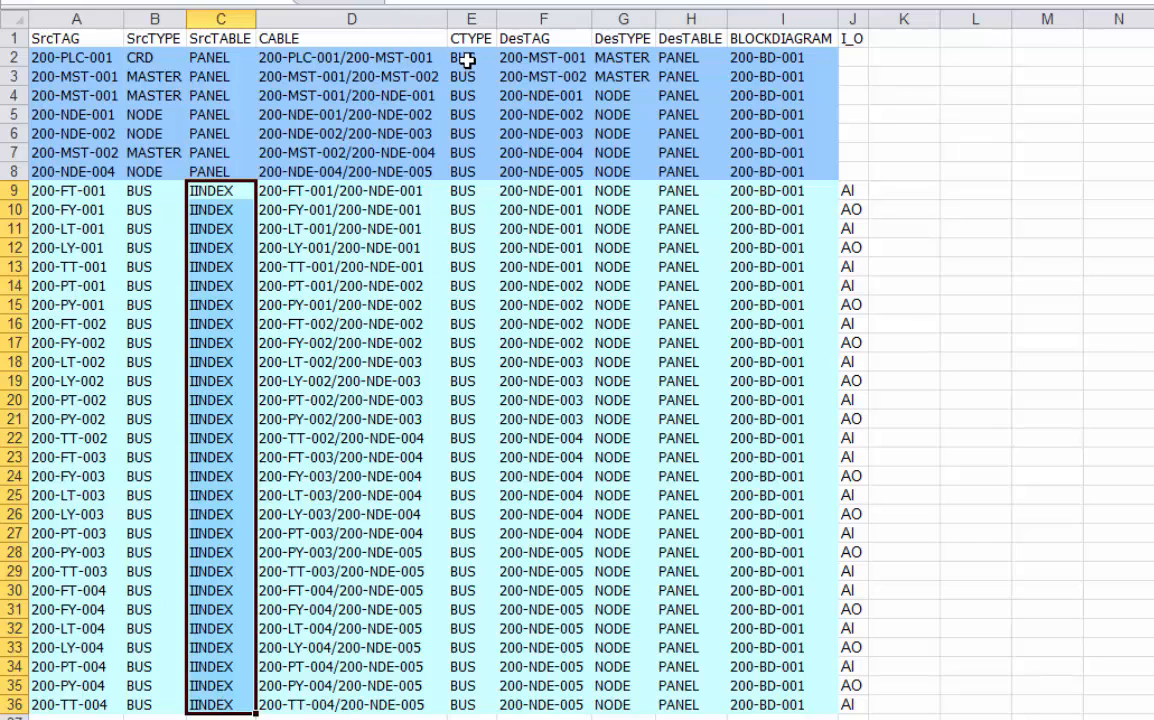
left_click_drag(463, 57, 465, 703)
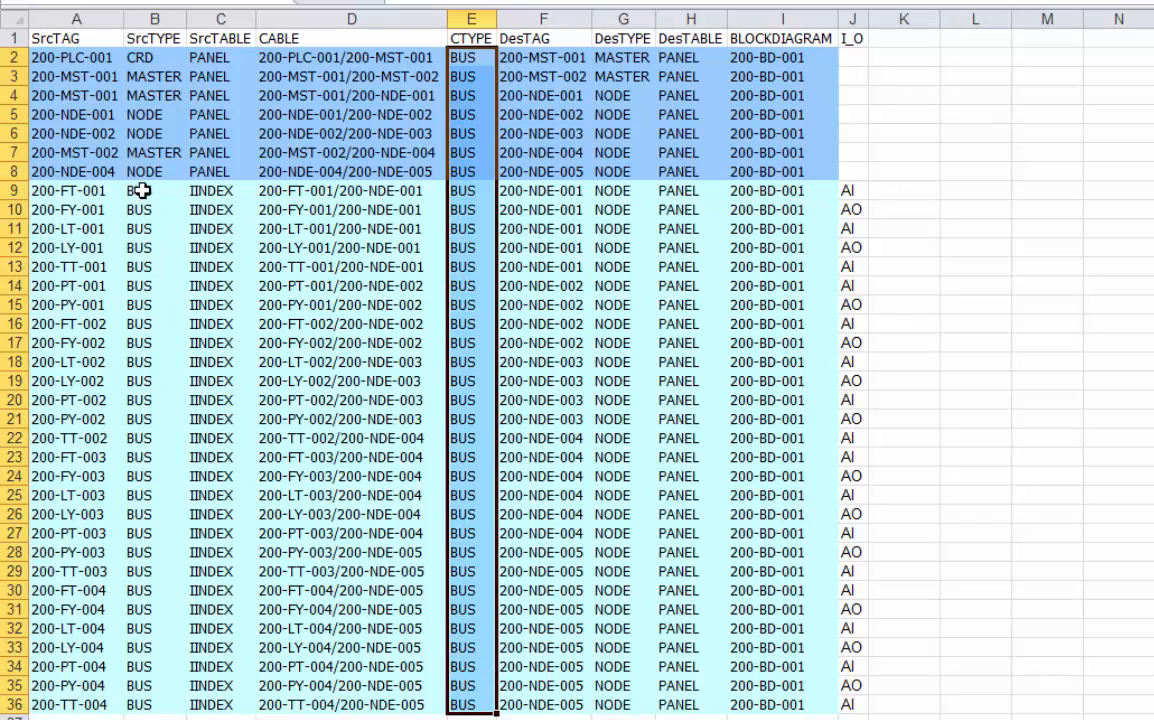
left_click_drag(142, 190, 143, 698)
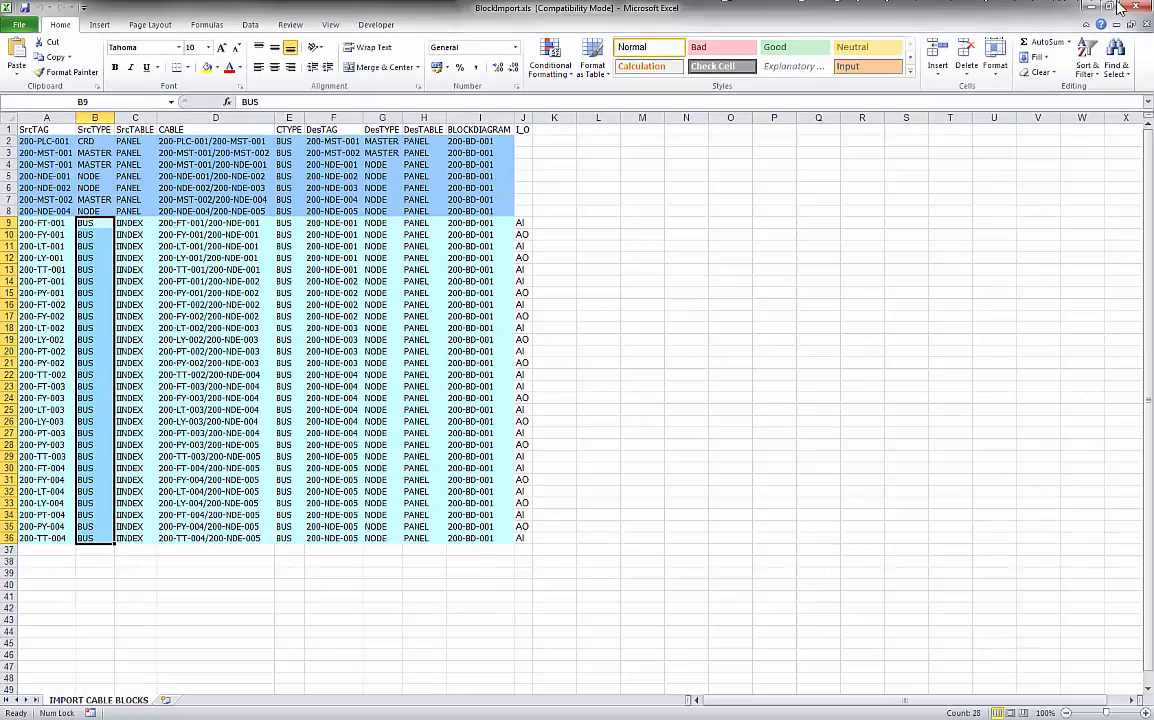
Step: Close the workbook and load BlockImport.xls as the cable connections import file
left_click(1135, 7)
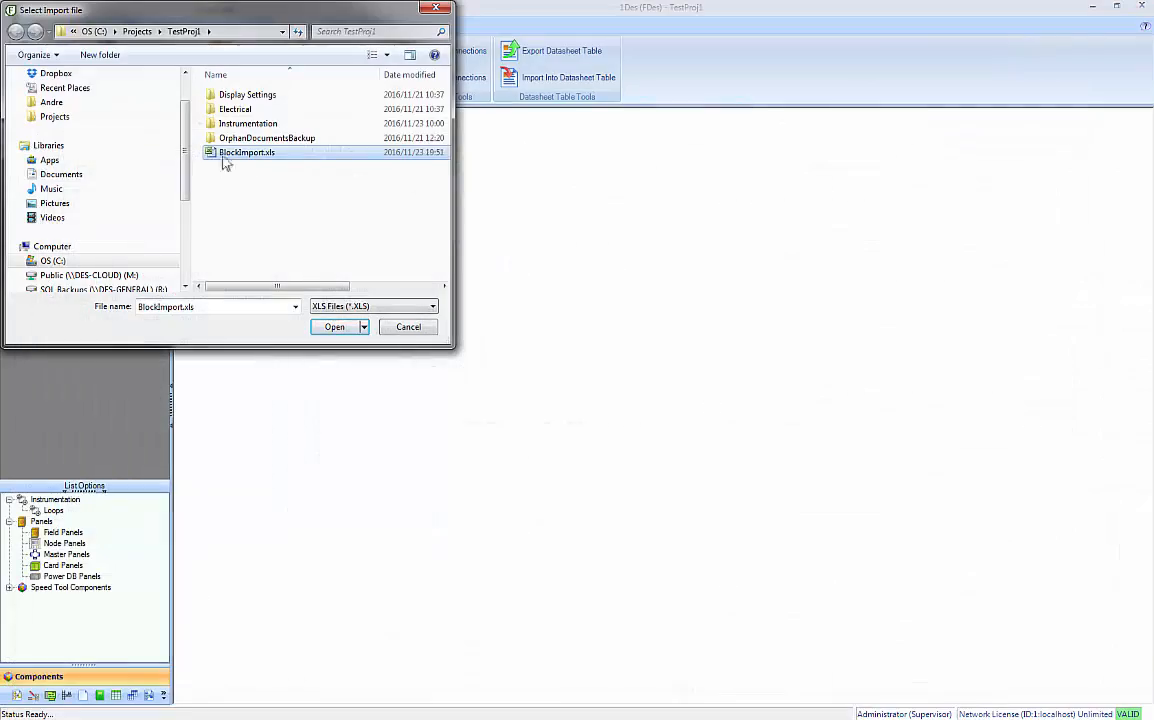
left_click(240, 153)
left_click(331, 330)
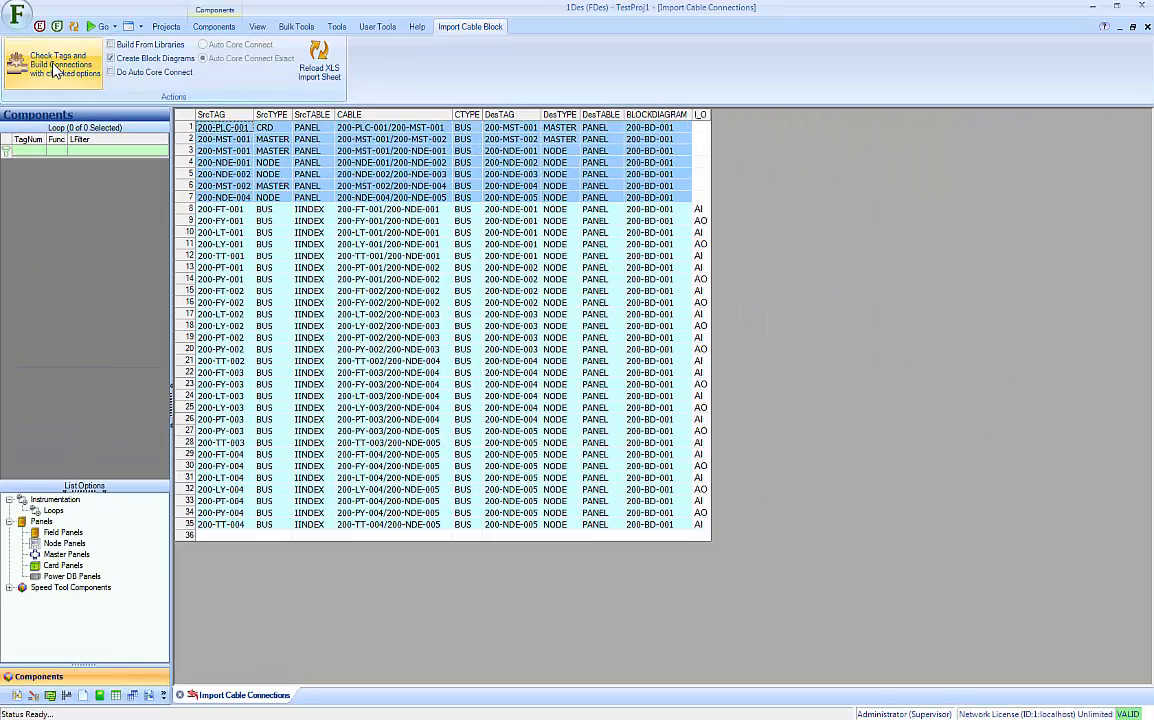
Step: Go to Block Connect and open the block diagram 200-BD-001
left_click(100, 26)
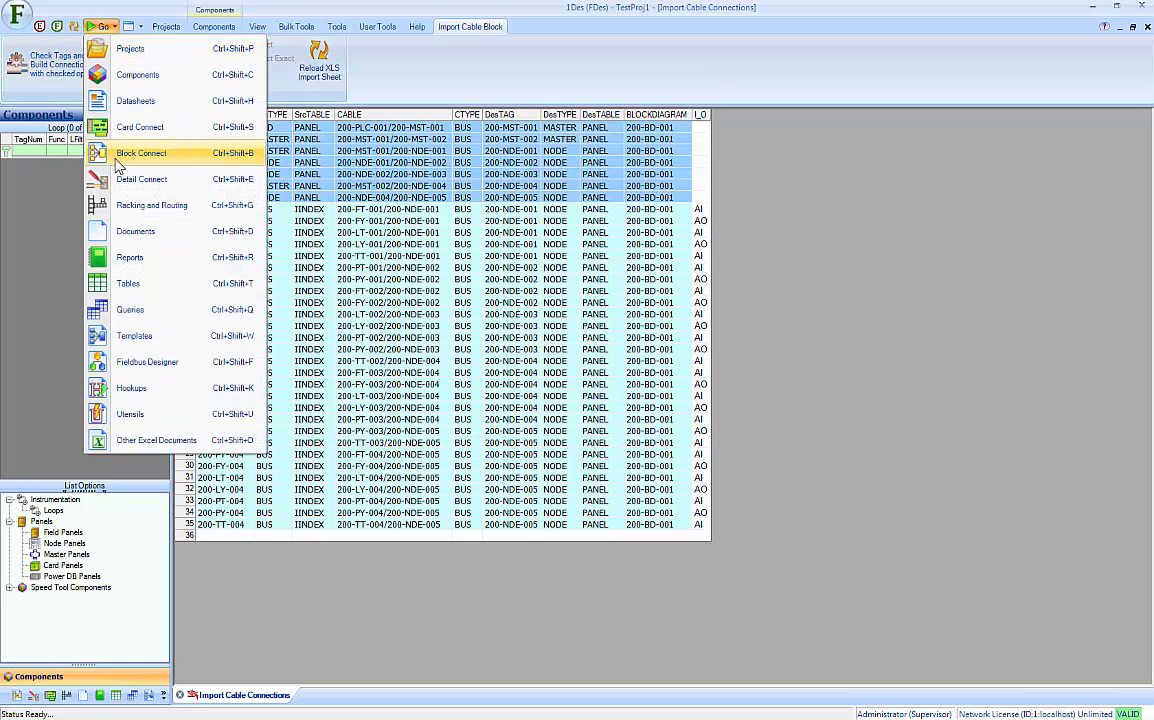
left_click(117, 160)
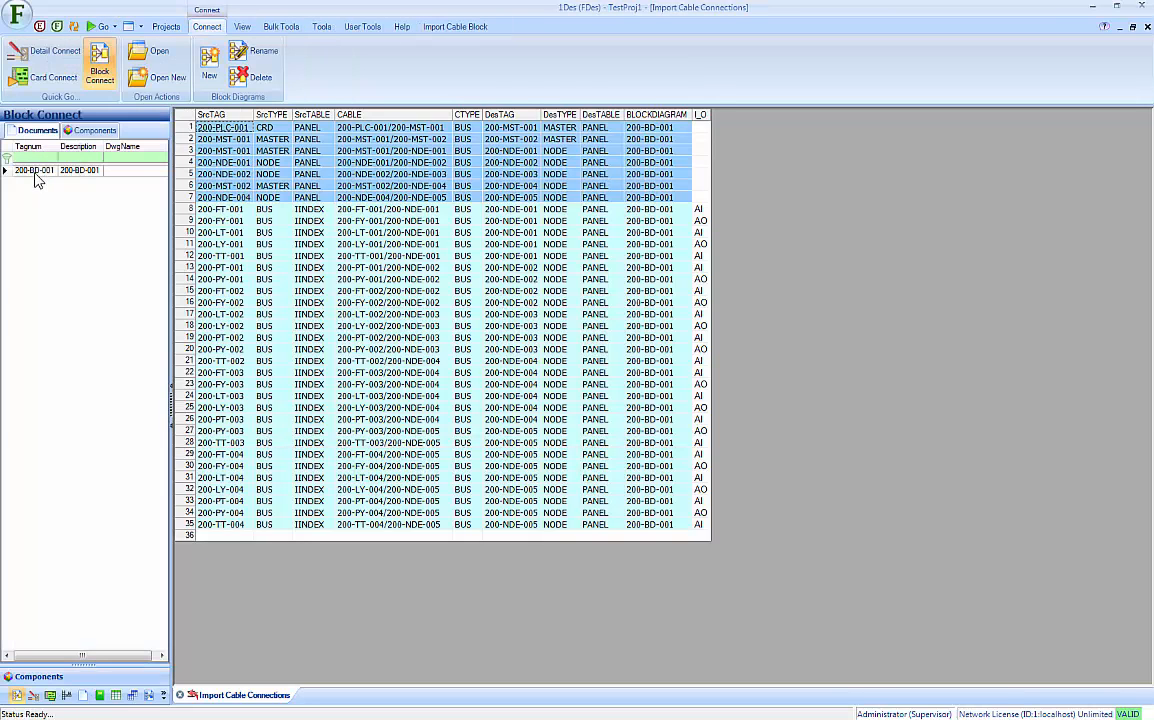
double_click(33, 172)
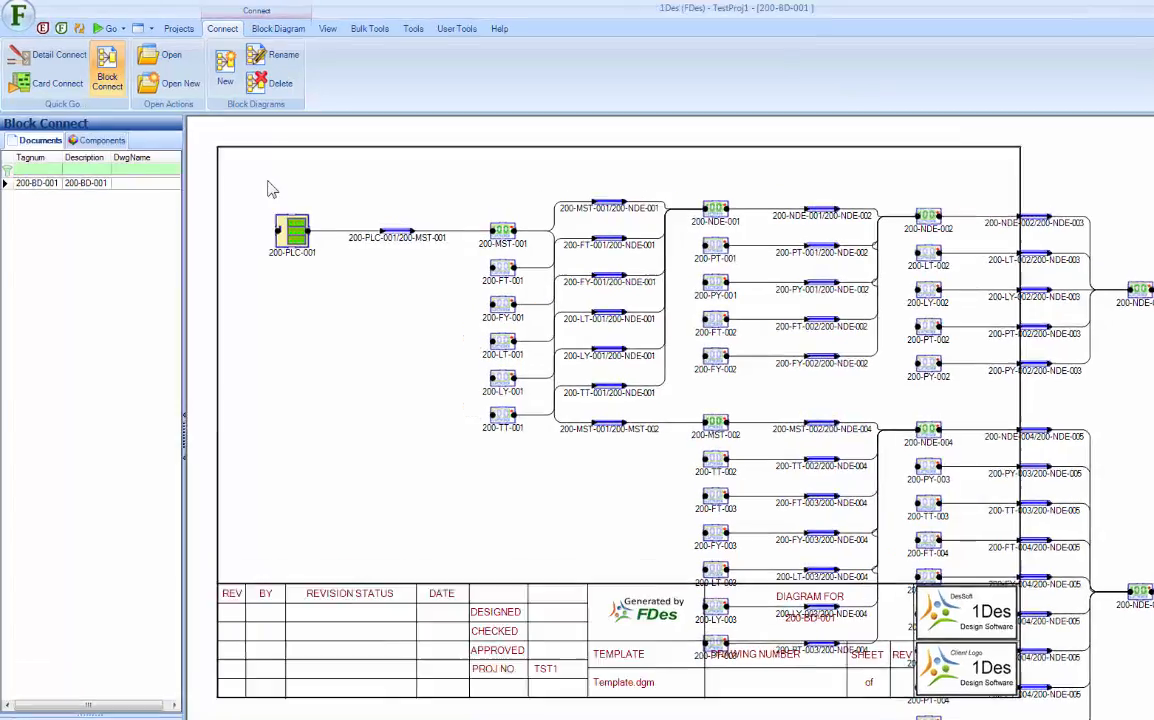
Step: Apply the template 1DesTemplateLA3.dgm to block diagram 200-BD-001 so that all components fit within the drawing frame
left_click(264, 169)
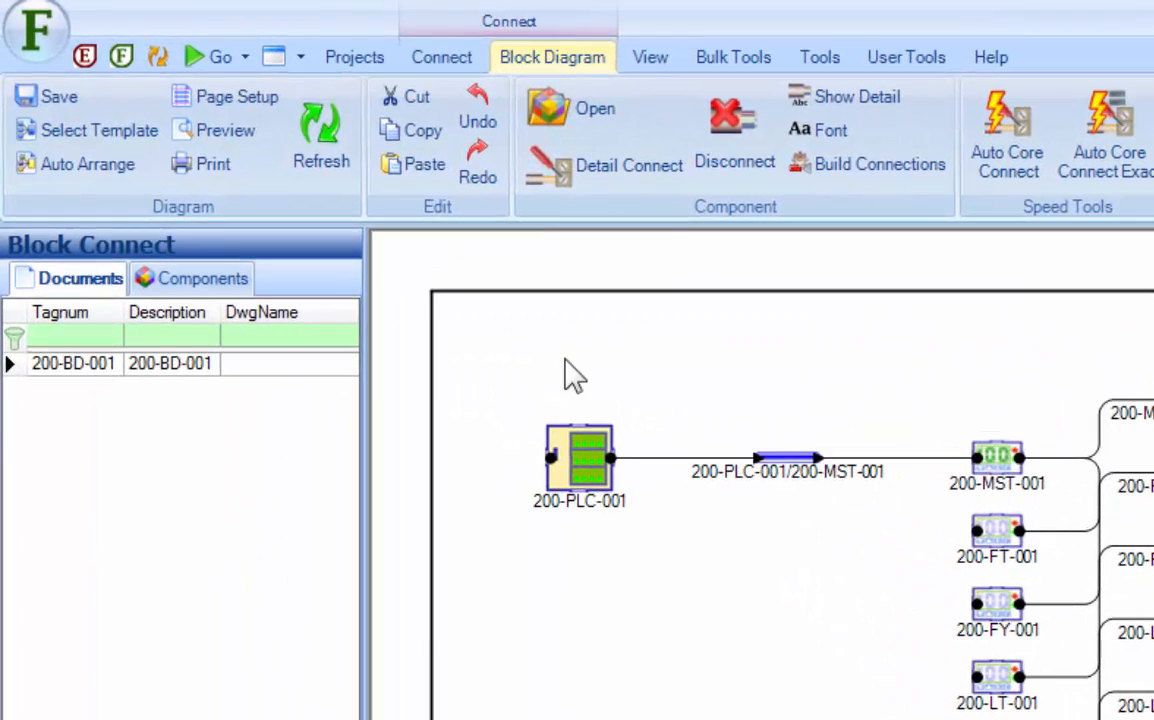
left_click(95, 132)
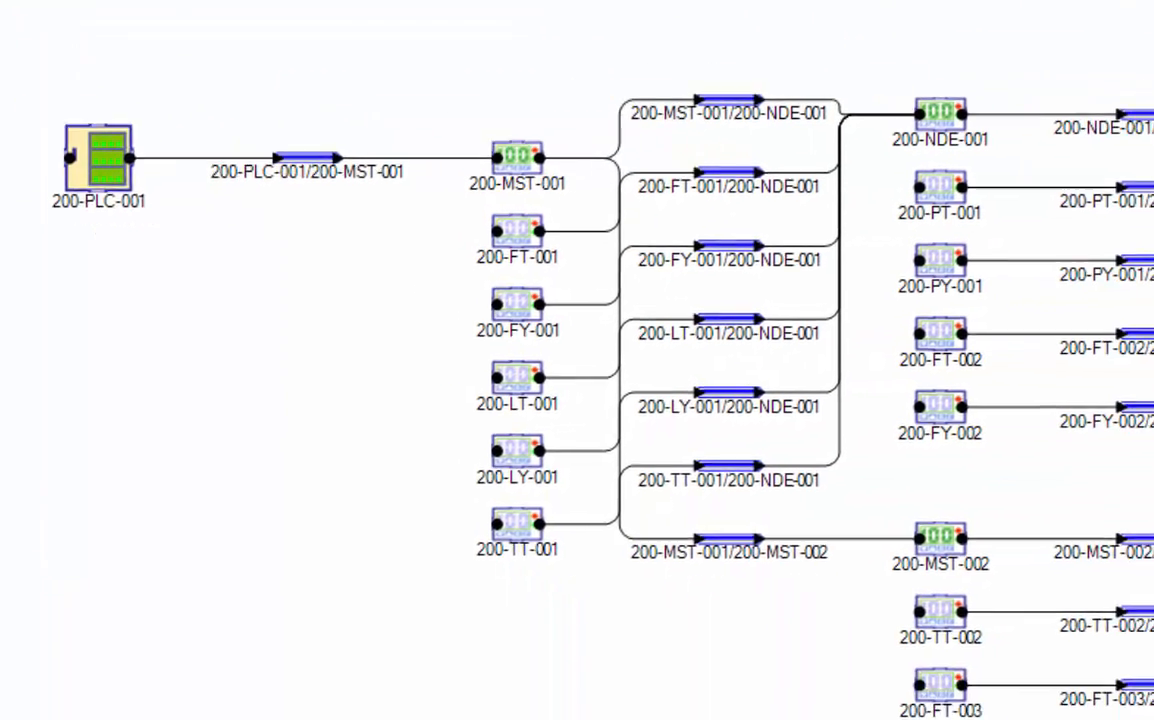
left_click(552, 366)
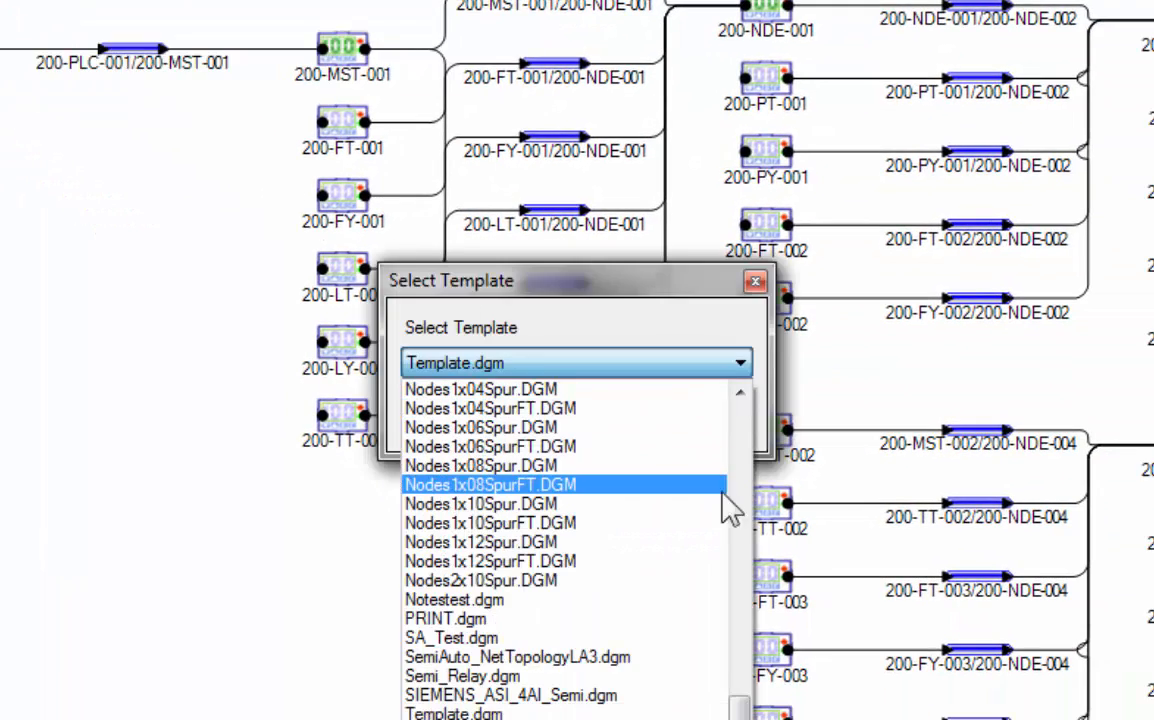
left_click(752, 440)
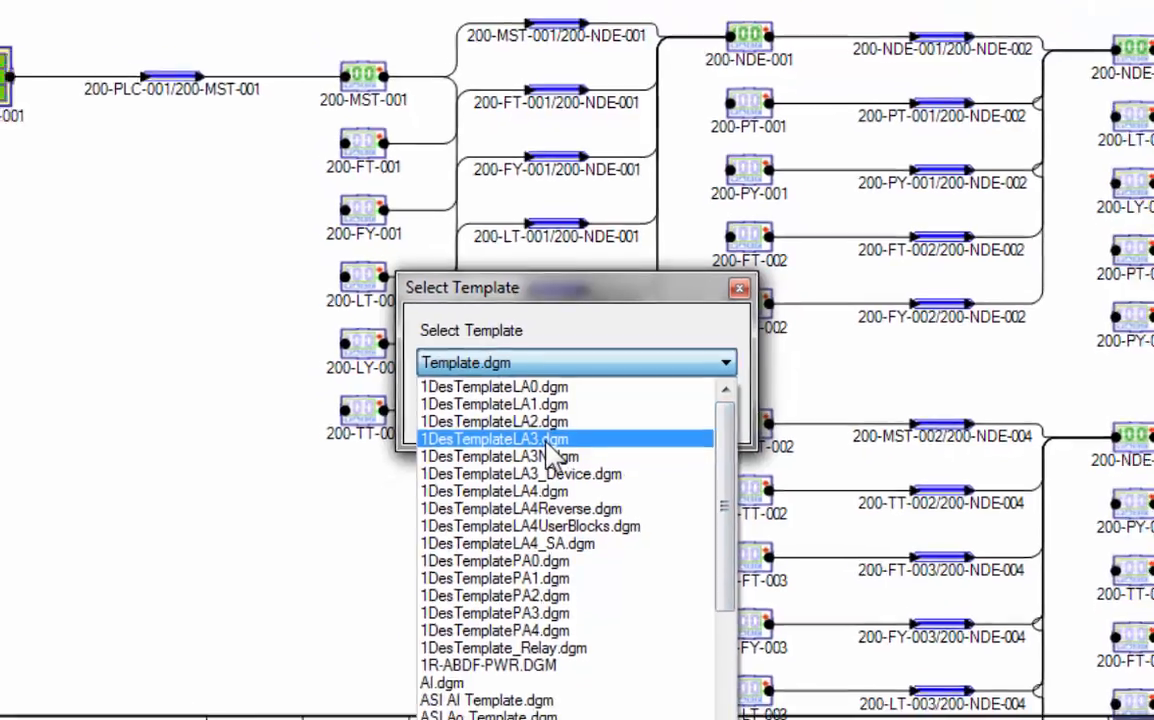
left_click(659, 450)
left_click(495, 428)
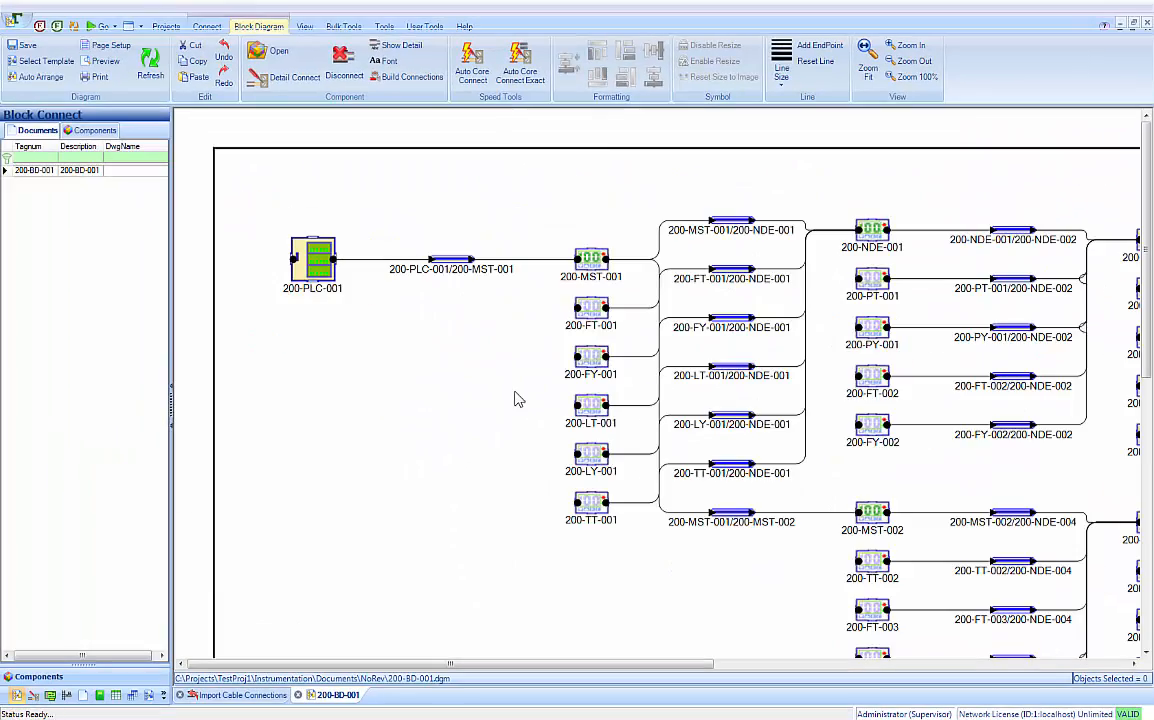
left_click(869, 66)
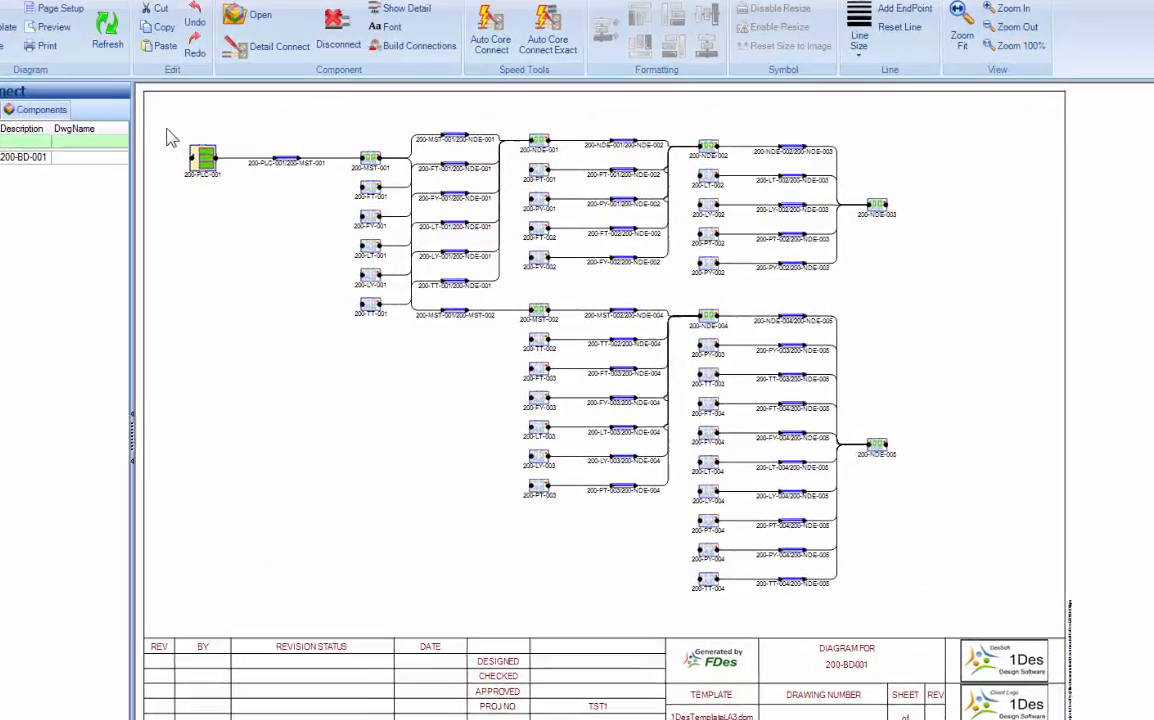
Step: Examine how the PLC, masters 200-MST-001 and 200-MST-002, nodes 200-NDE-001 and 200-NDE-002, and the instruments 200-PT-001 to 200-FY-002 are connected
left_click_drag(201, 146, 400, 192)
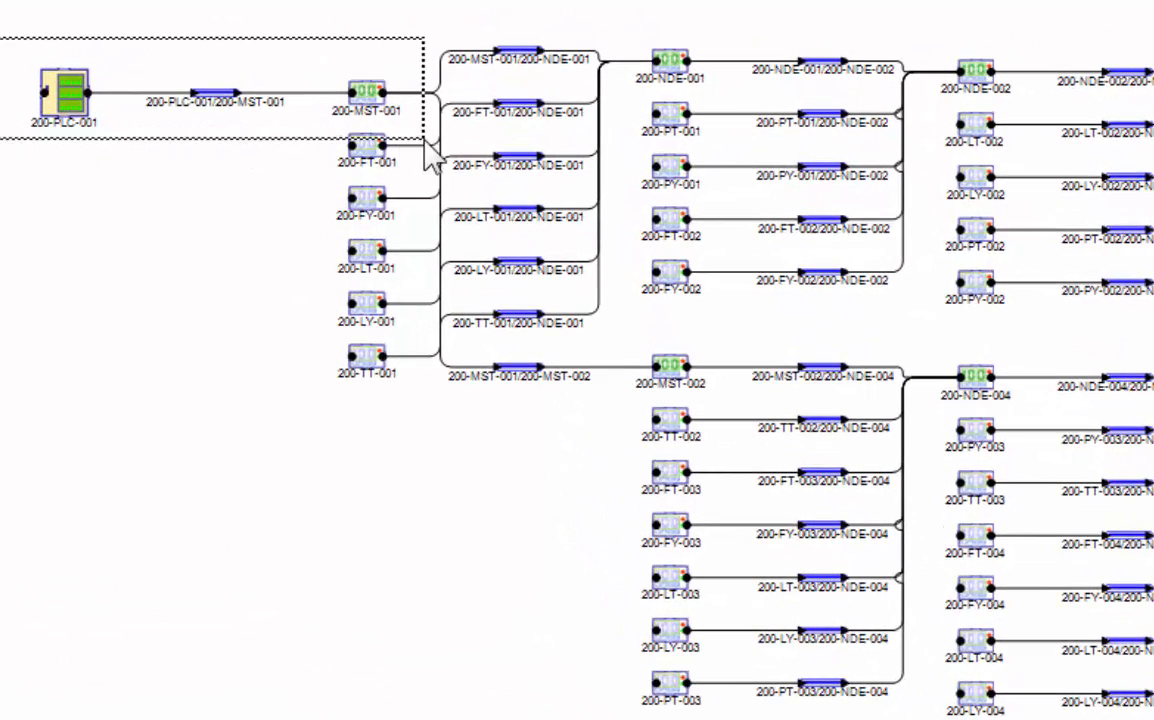
left_click_drag(425, 140, 425, 140)
left_click(368, 42)
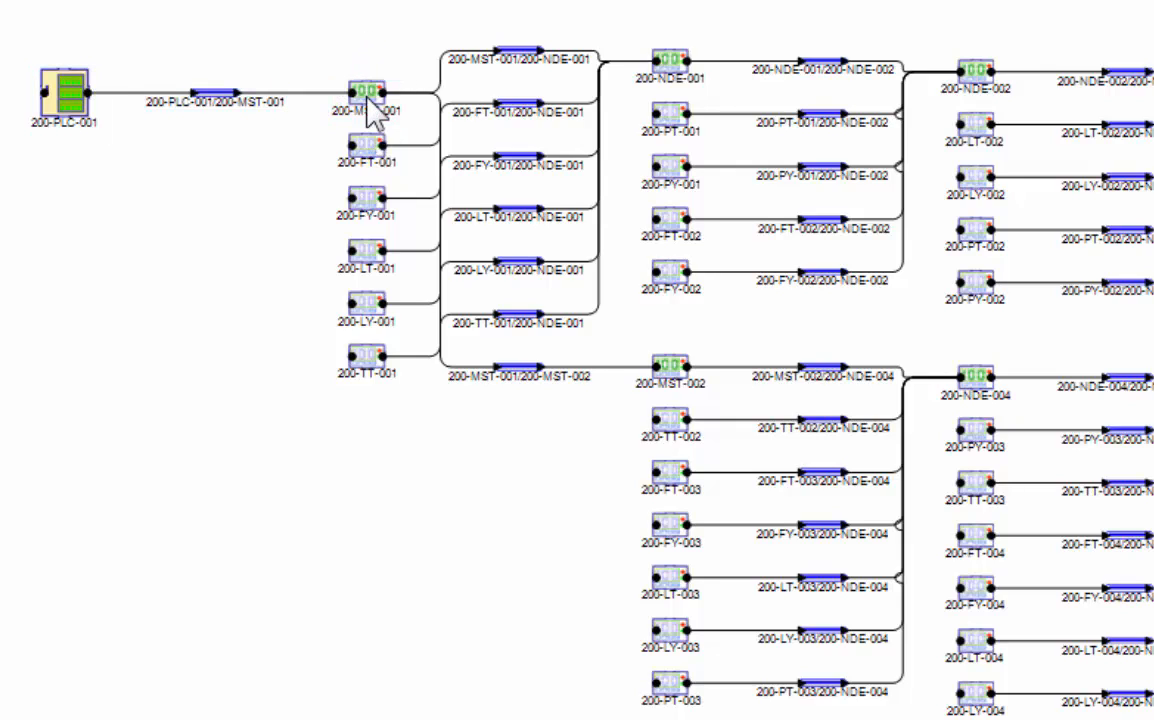
left_click(367, 98)
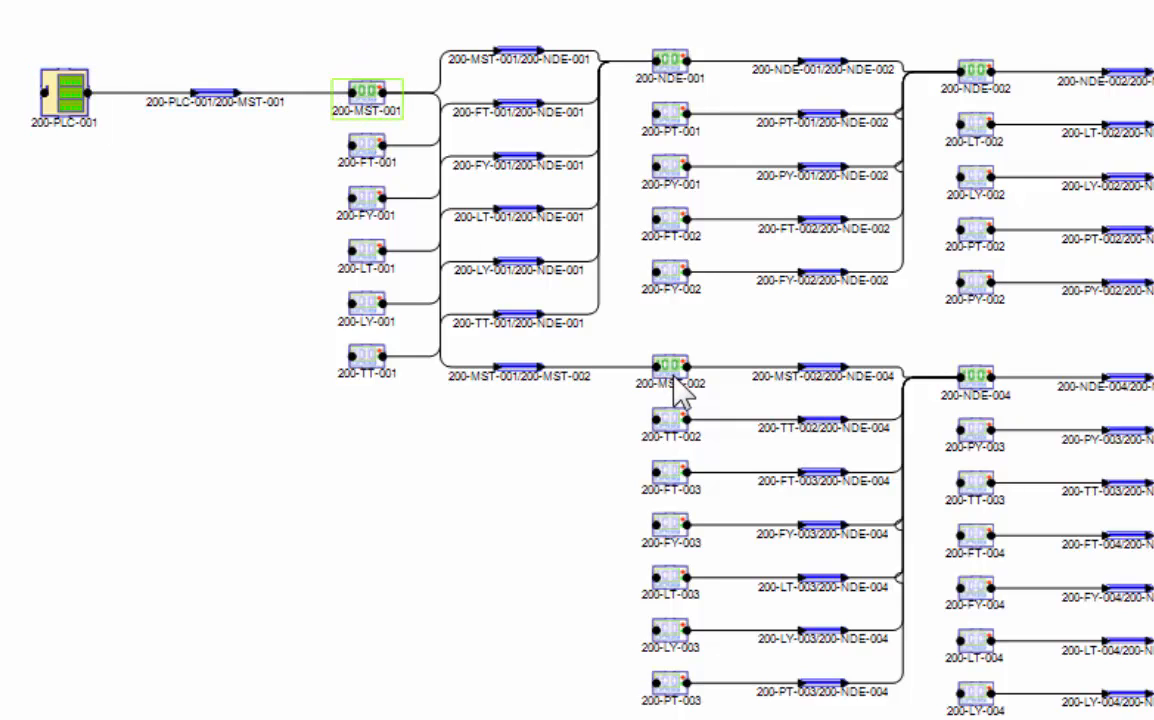
left_click(676, 382)
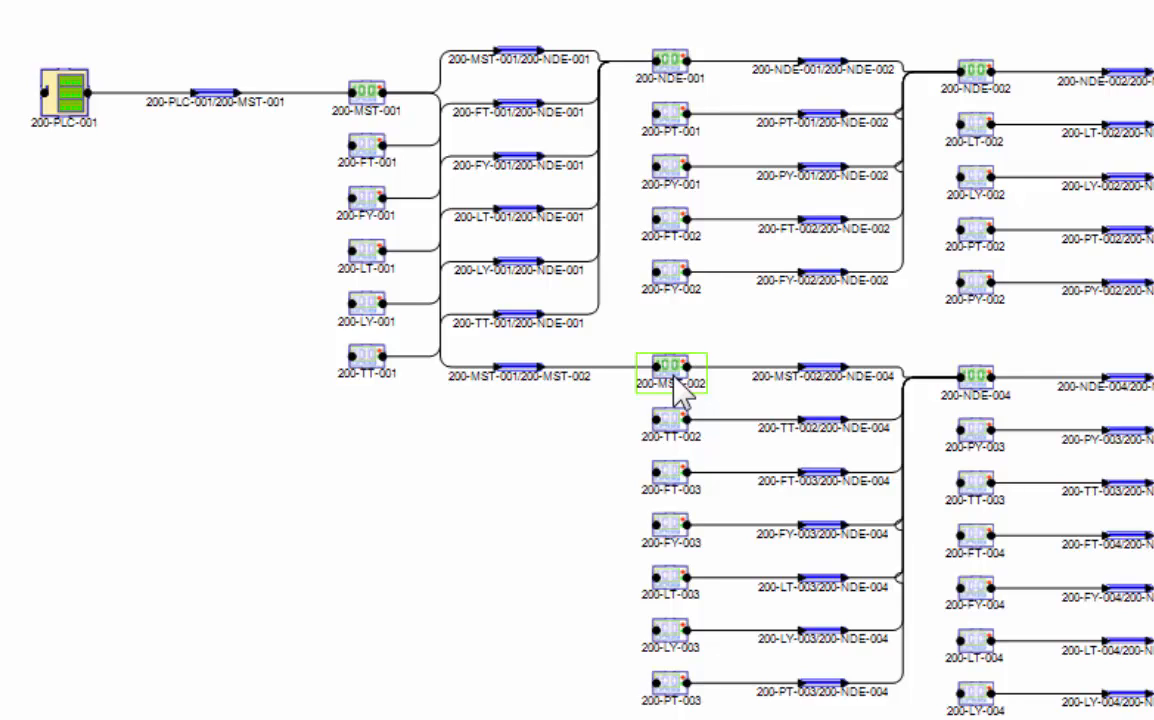
left_click(367, 100)
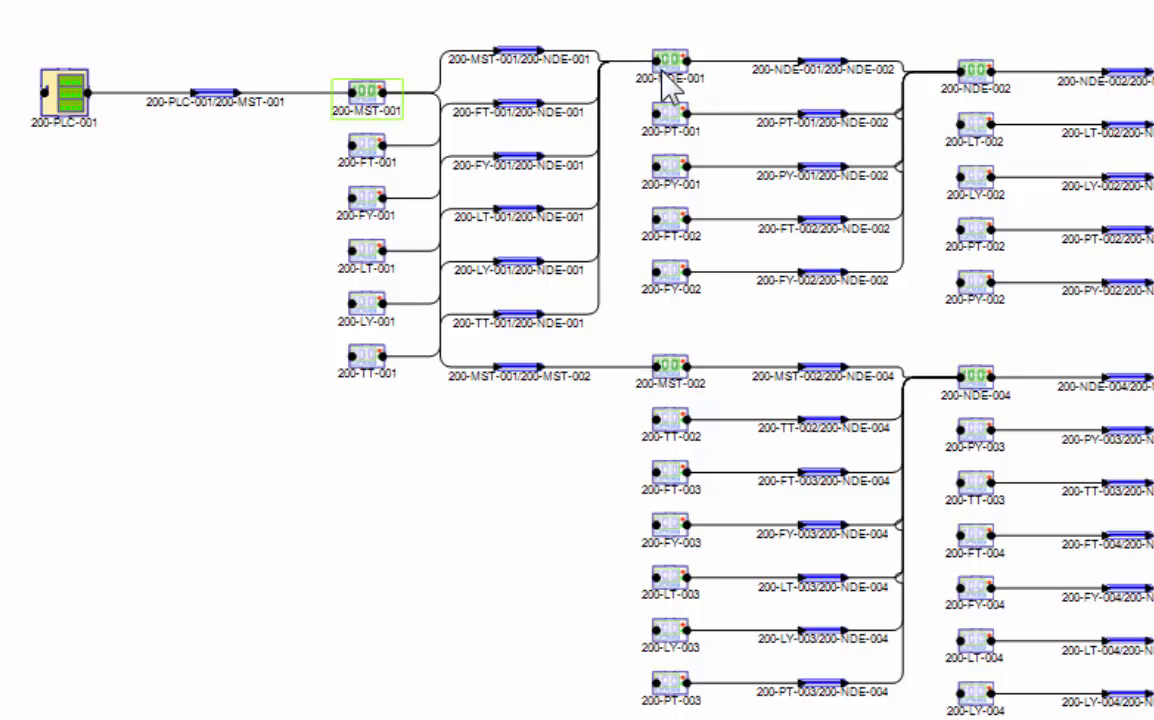
left_click(667, 72)
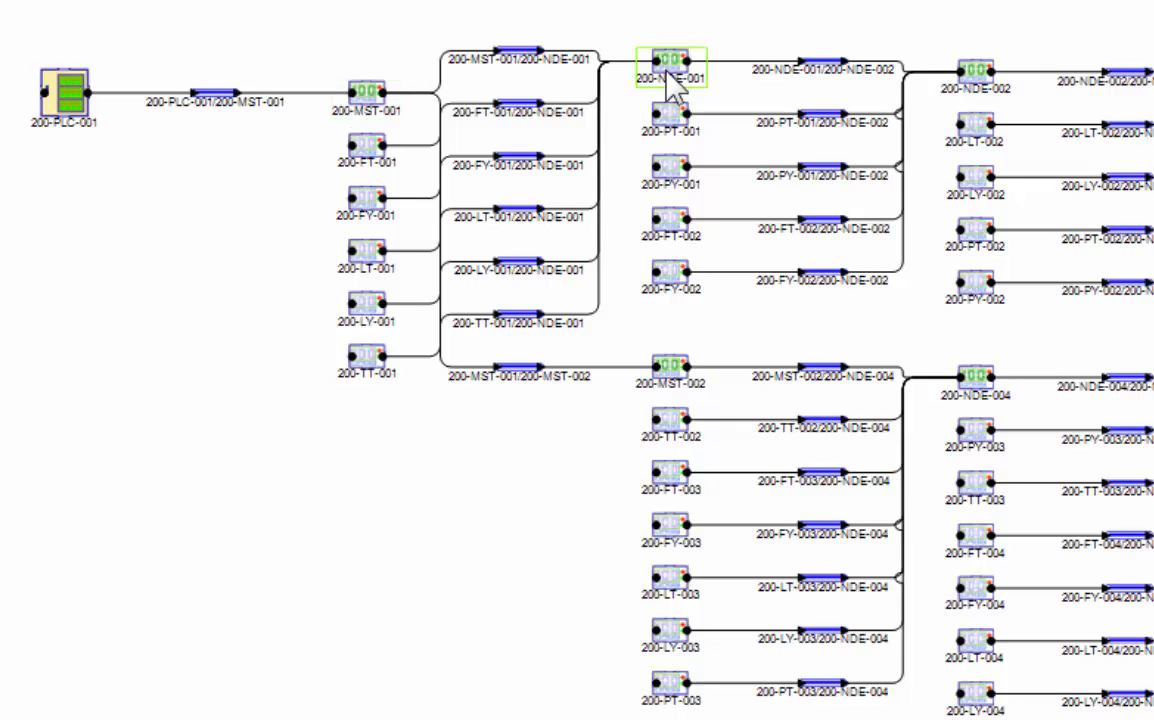
left_click(983, 97)
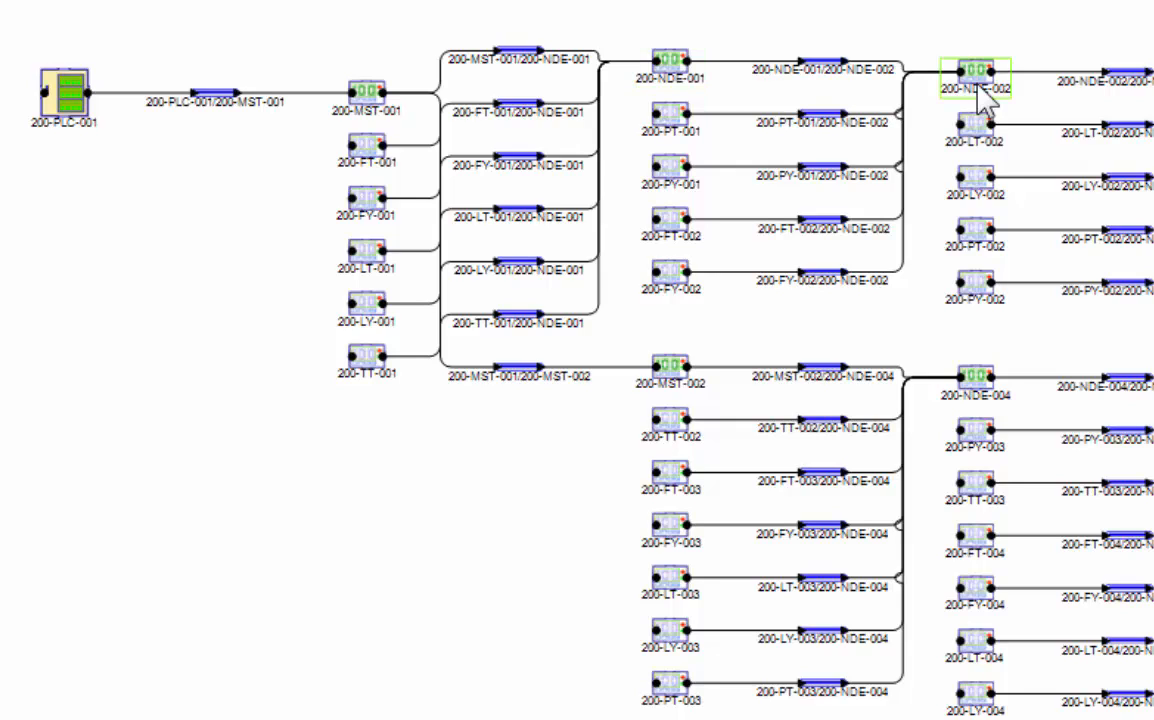
left_click(612, 108)
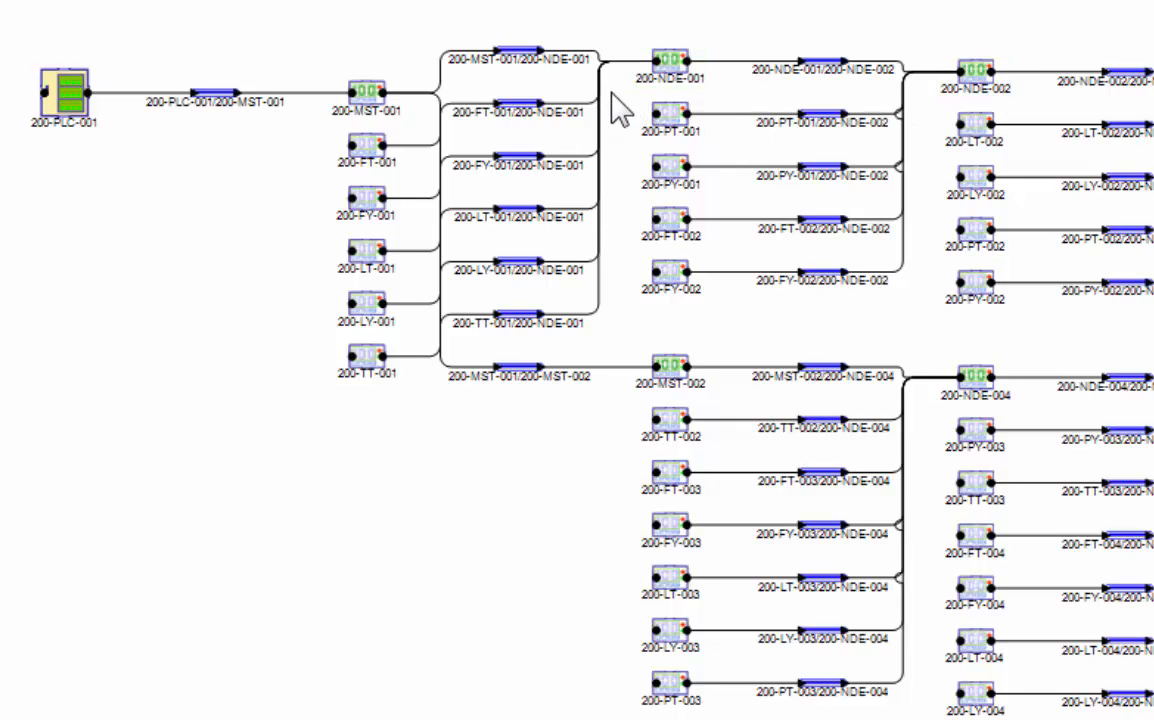
left_click_drag(606, 94, 909, 322)
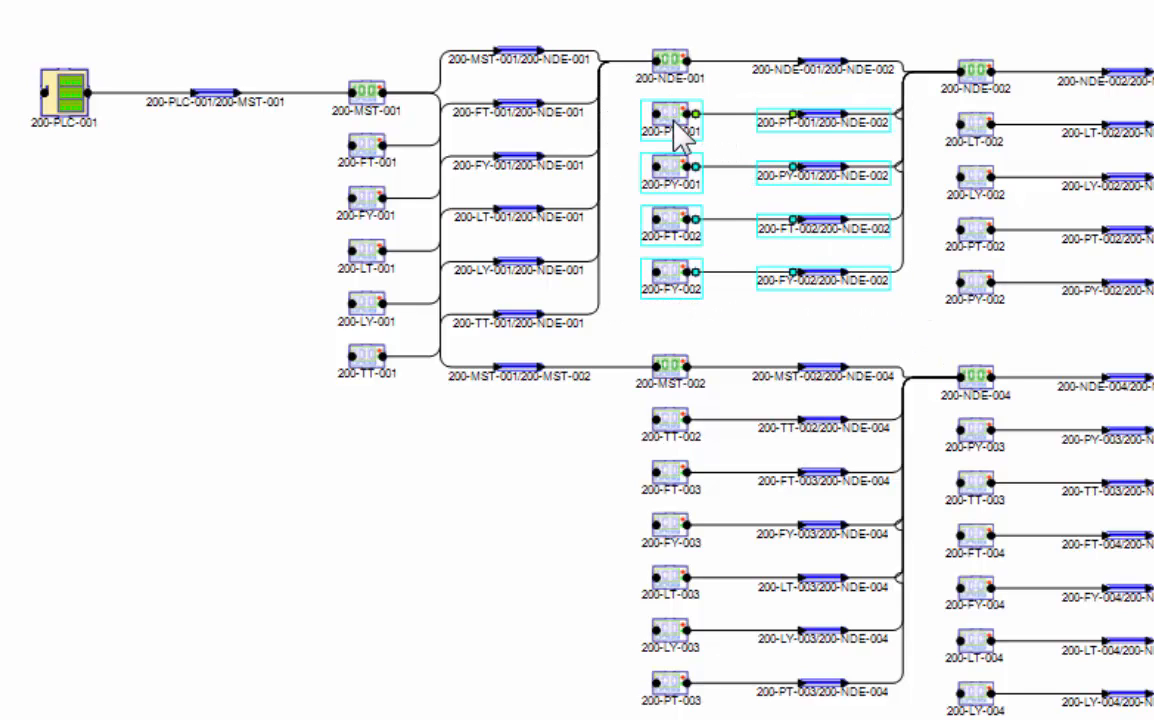
left_click(983, 77)
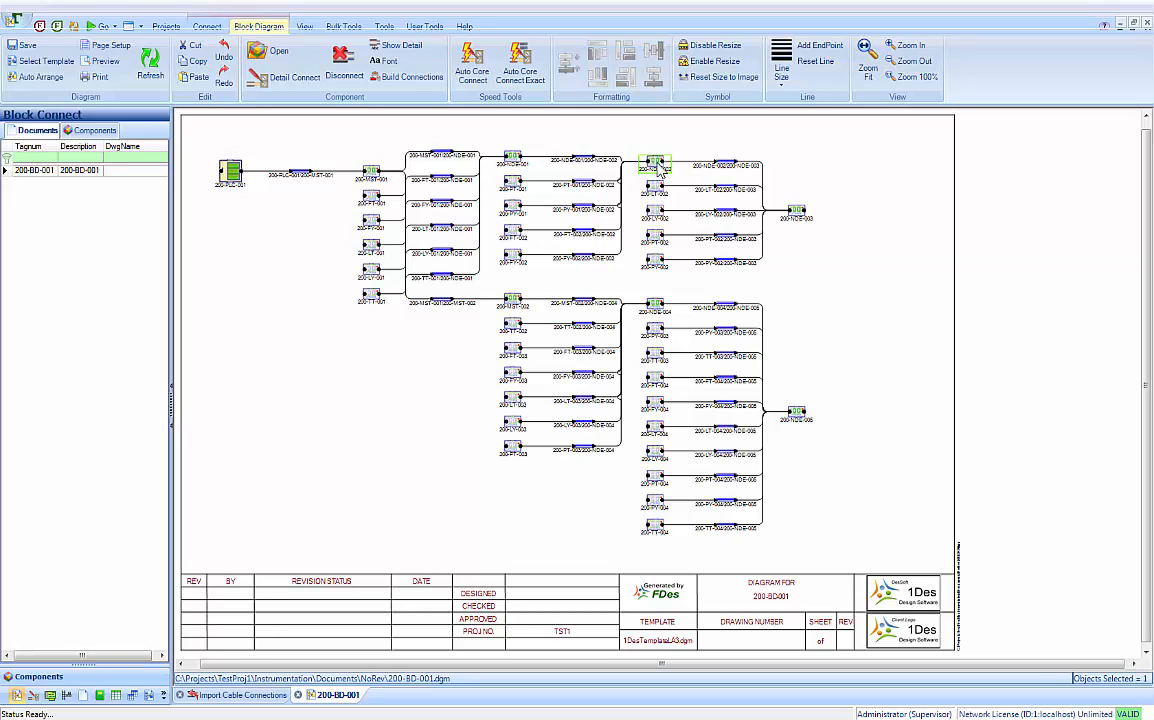
Step: Trace the node chain of master 200-MST-001 through to 200-NDE-003, including the instruments feeding node 200-NDE-002
left_click(512, 163)
left_click(379, 175)
left_click(799, 219)
left_click(490, 178)
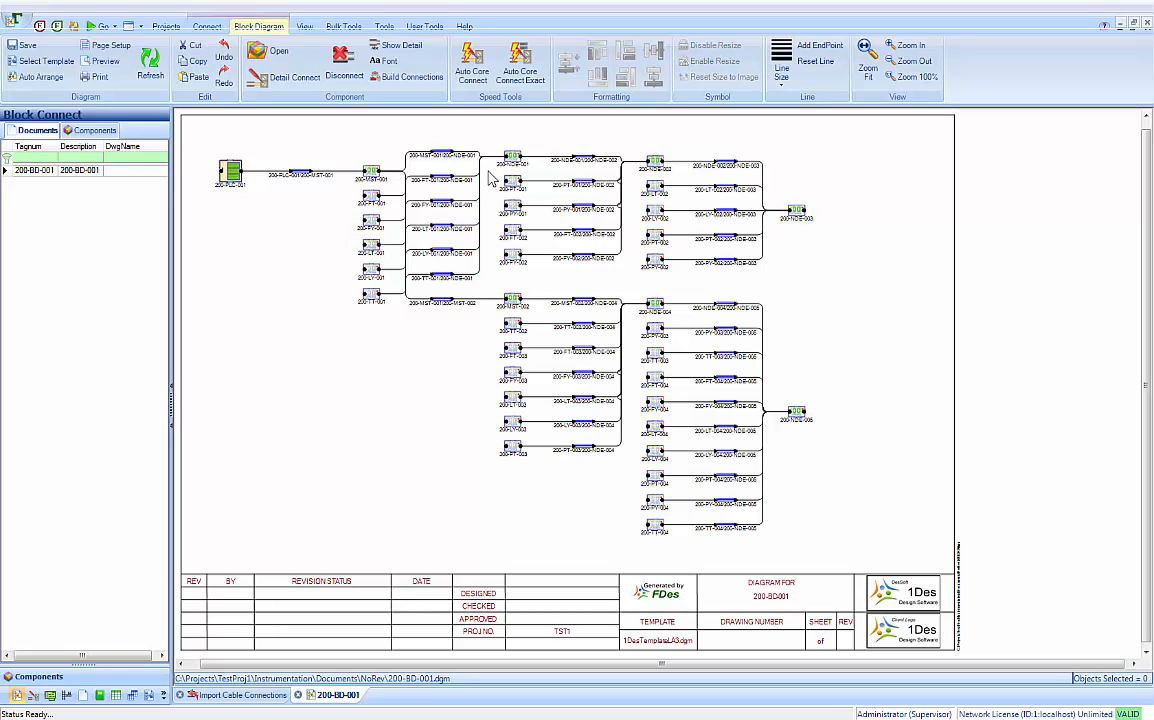
left_click_drag(489, 172, 628, 274)
left_click(628, 274)
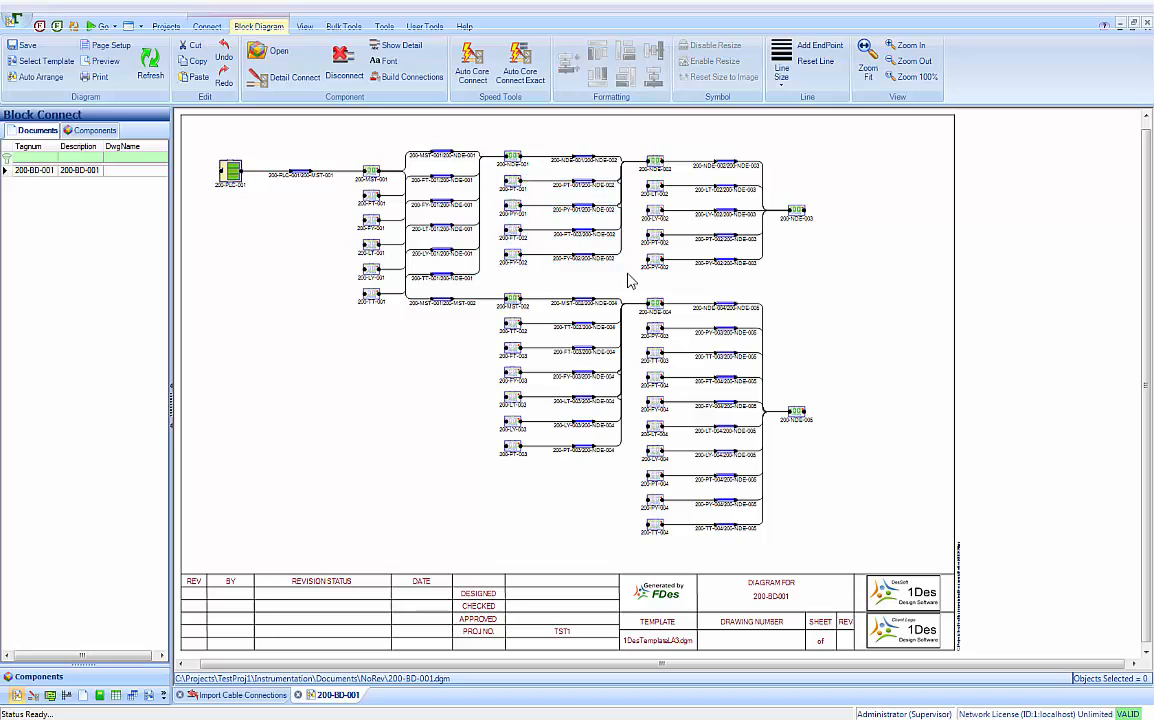
left_click(655, 166)
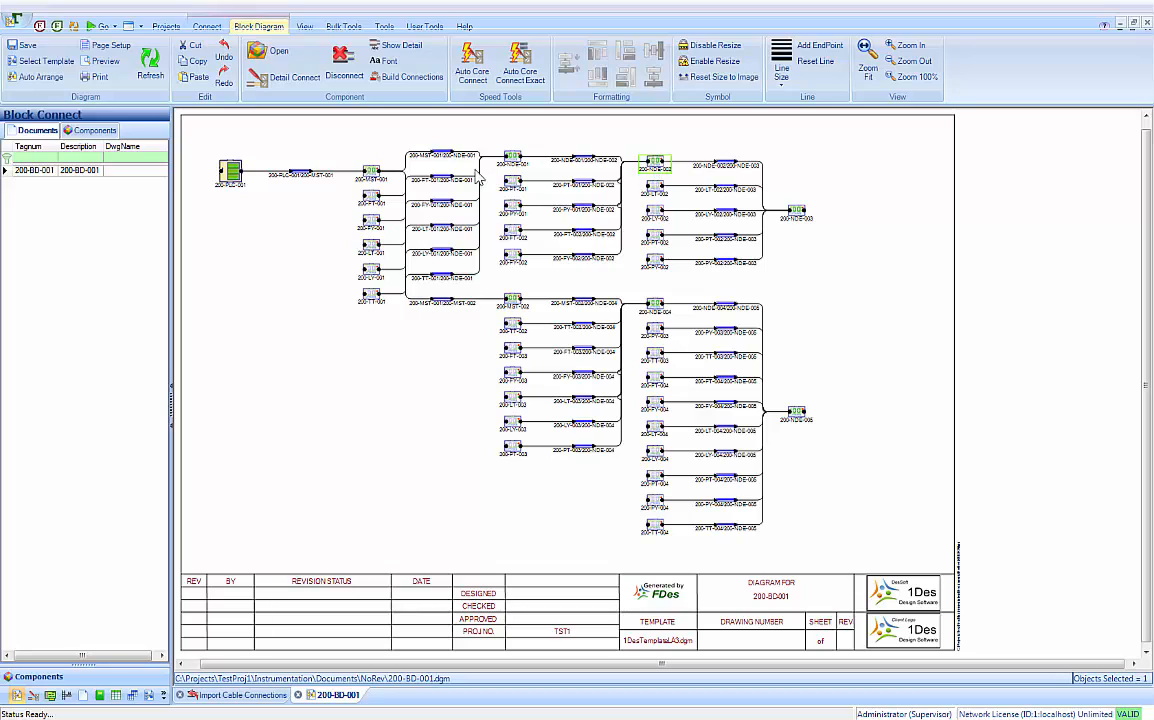
left_click(372, 185)
Step: Open the component details of 200-PLC-001 and create a new document tagged 200-MST-001 under its documents
left_click(233, 186)
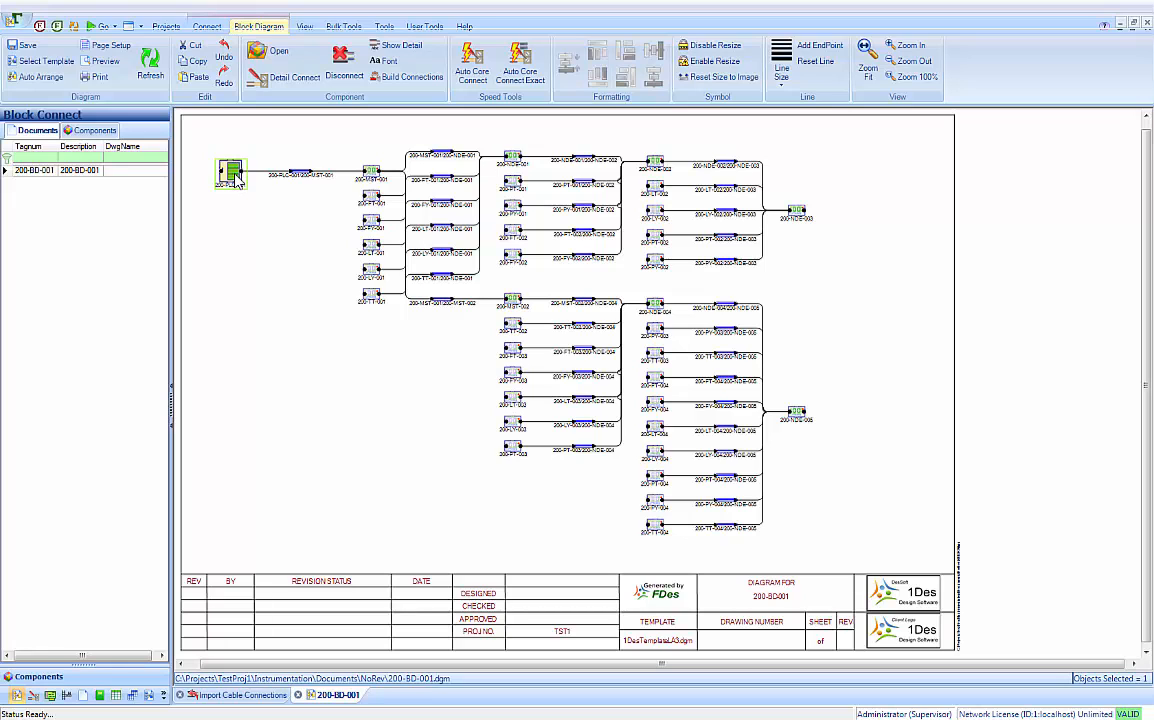
left_click(268, 54)
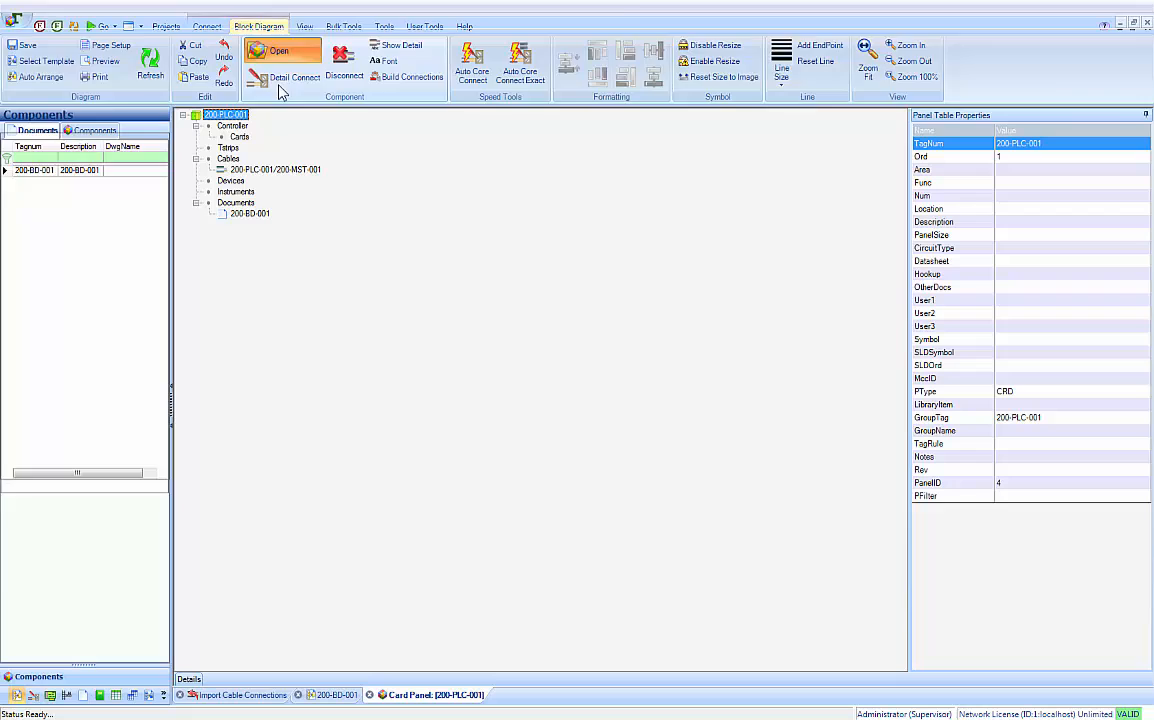
left_click(236, 202)
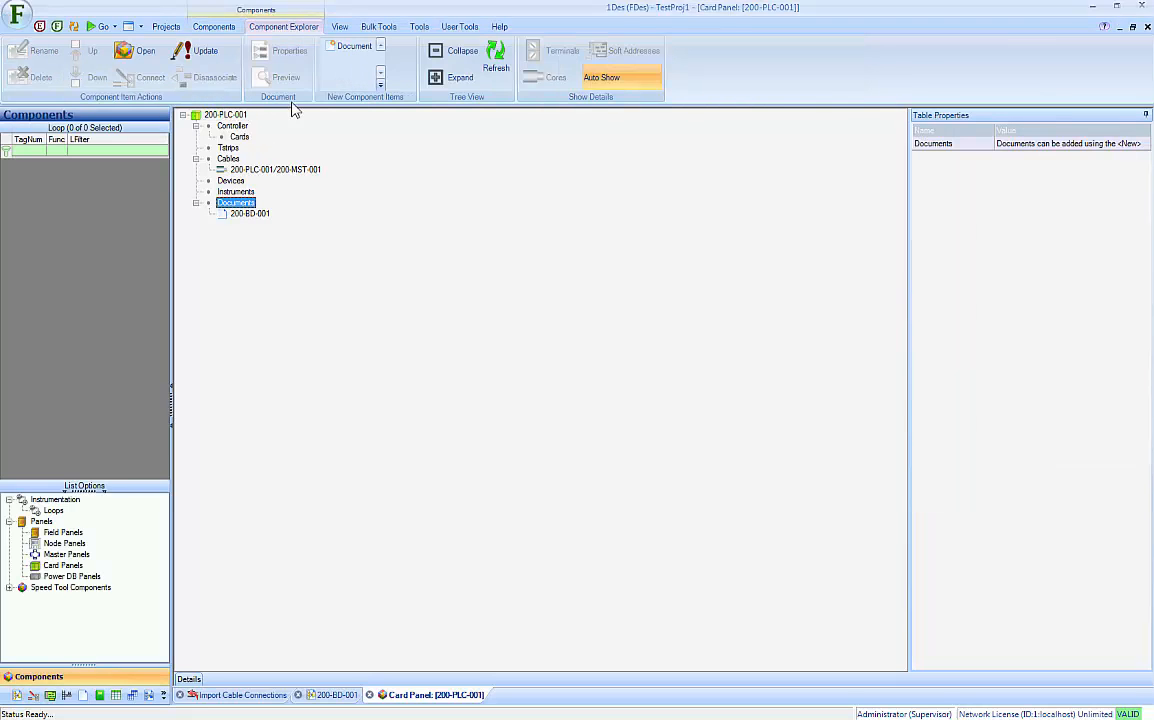
left_click(350, 47)
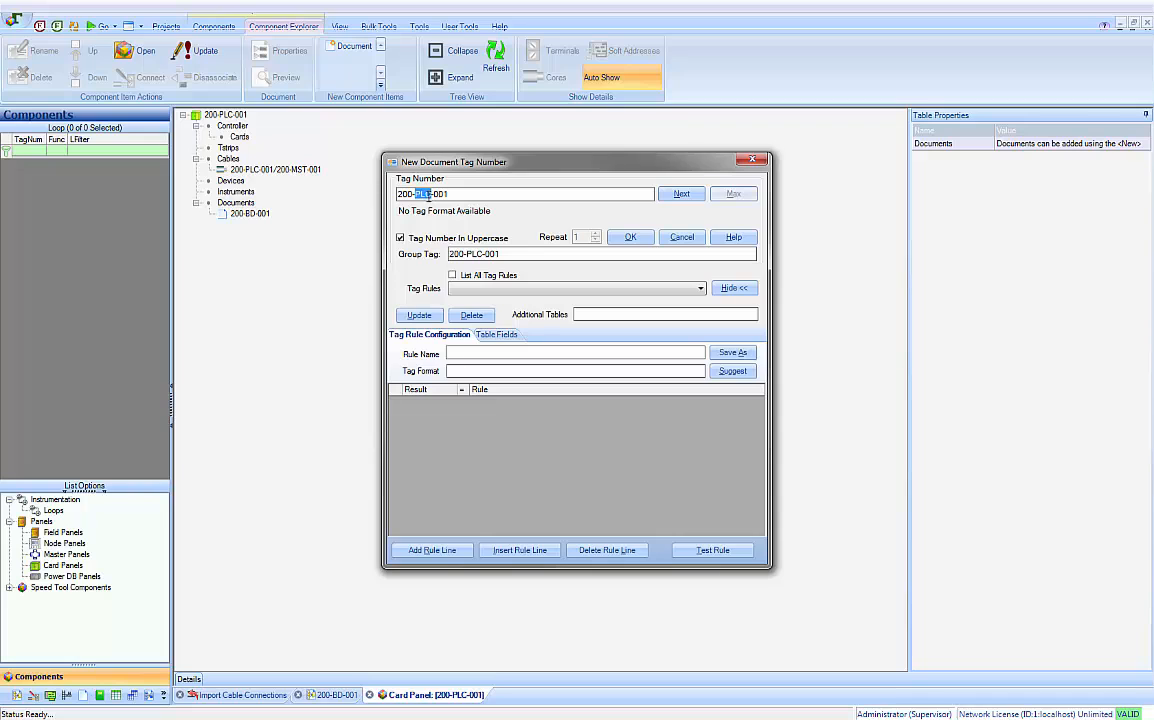
type("MST")
left_click(631, 240)
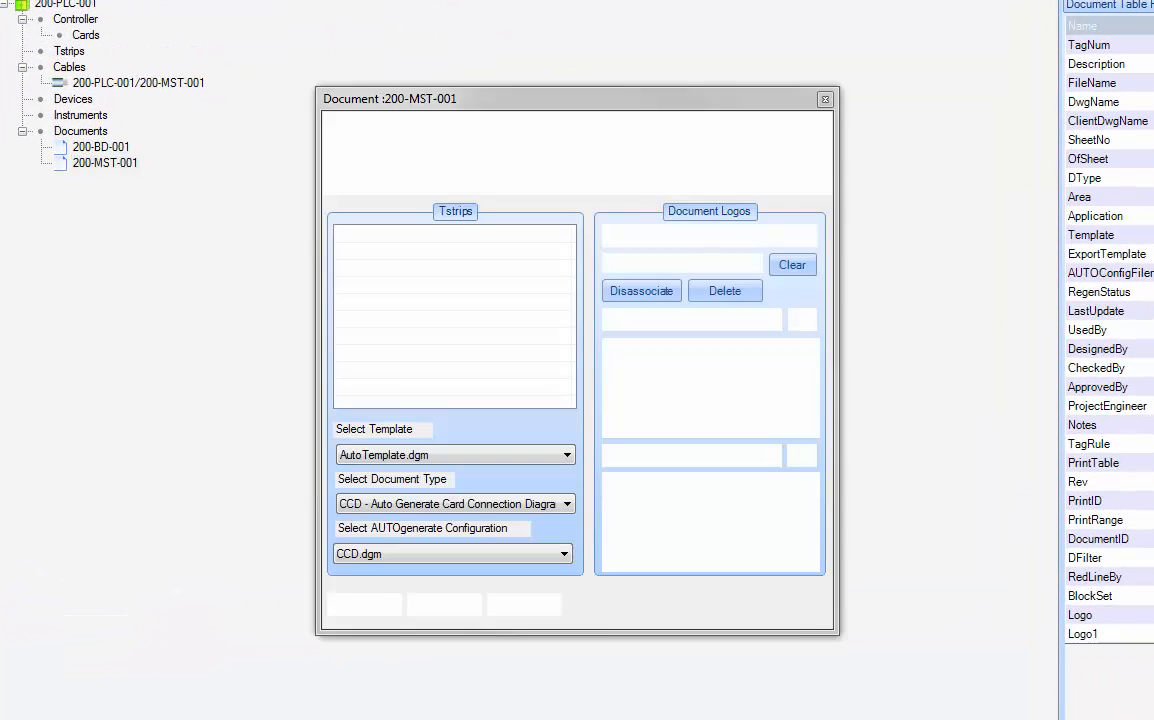
Step: Set the document type to NETLAYOUT - Network Layout and the AUTOgenerate configuration to None for document 200-MST-001
left_click(380, 508)
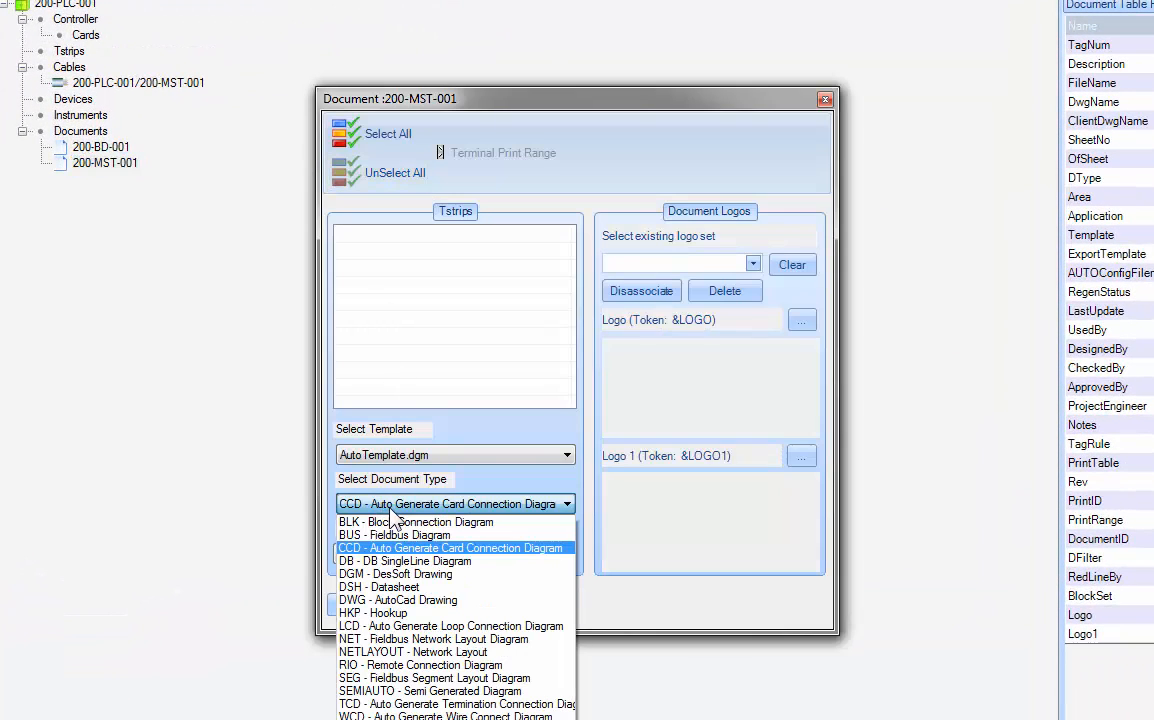
left_click(370, 652)
left_click(368, 549)
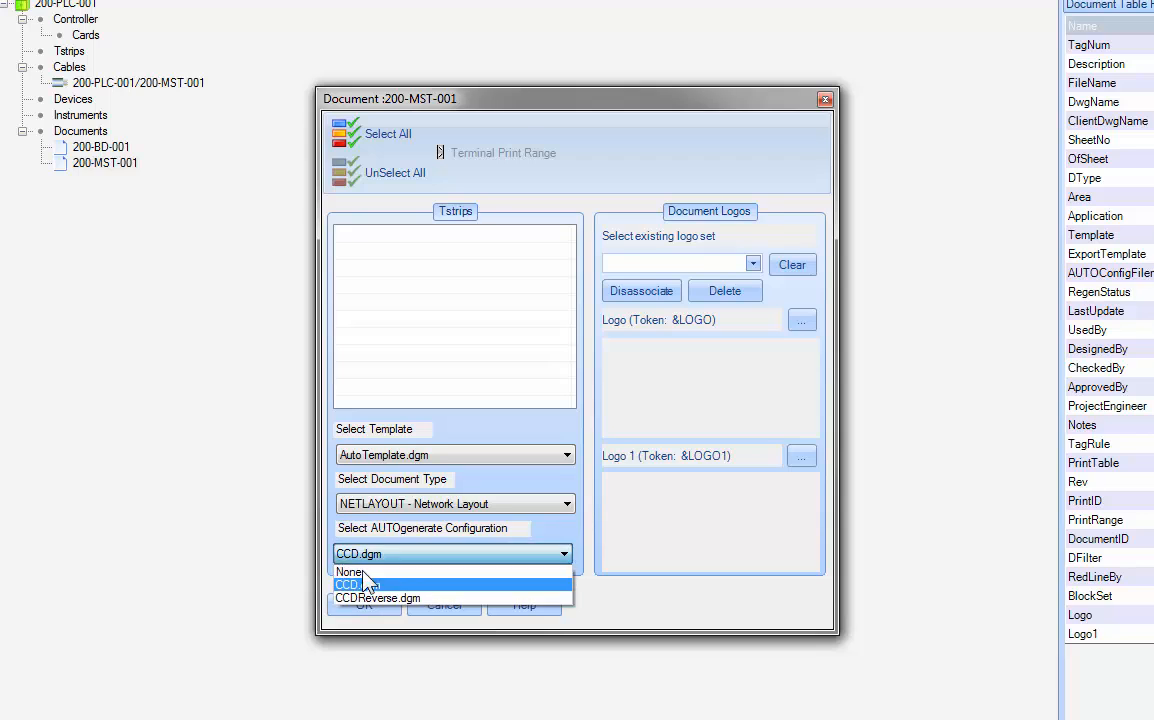
left_click(368, 569)
left_click(366, 604)
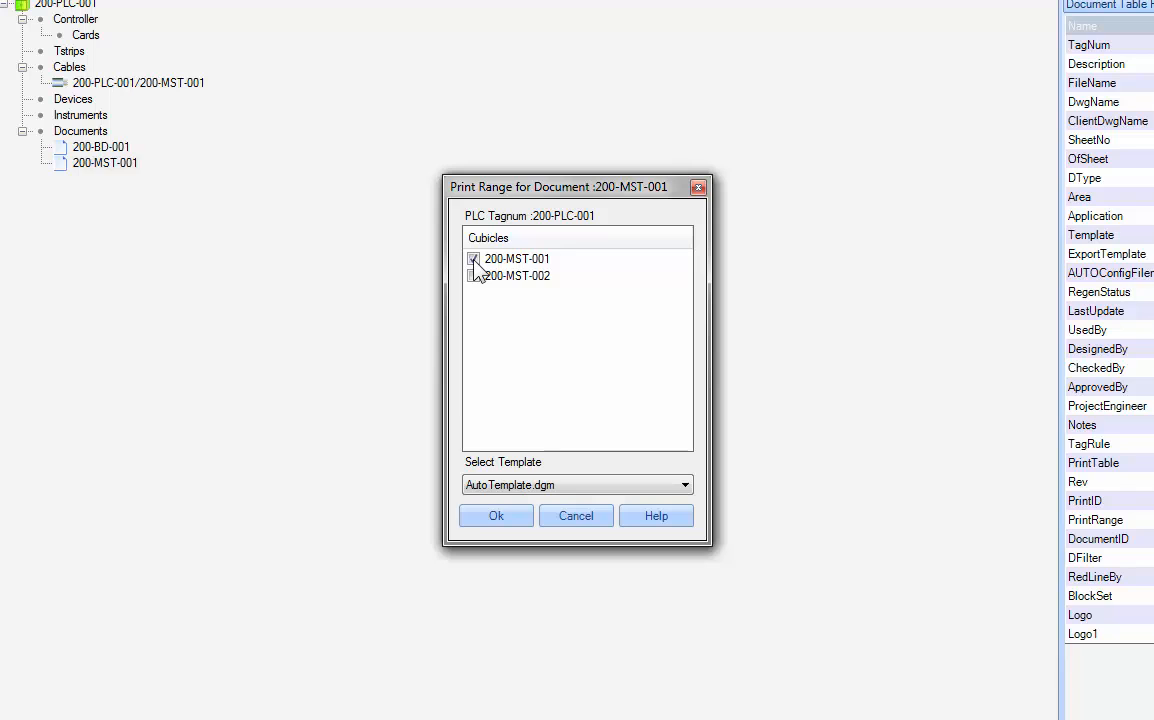
Step: Include only cubicle 200-MST-001 in the document's print range and assign it the template NetNodes1-9.dgm
left_click(517, 491)
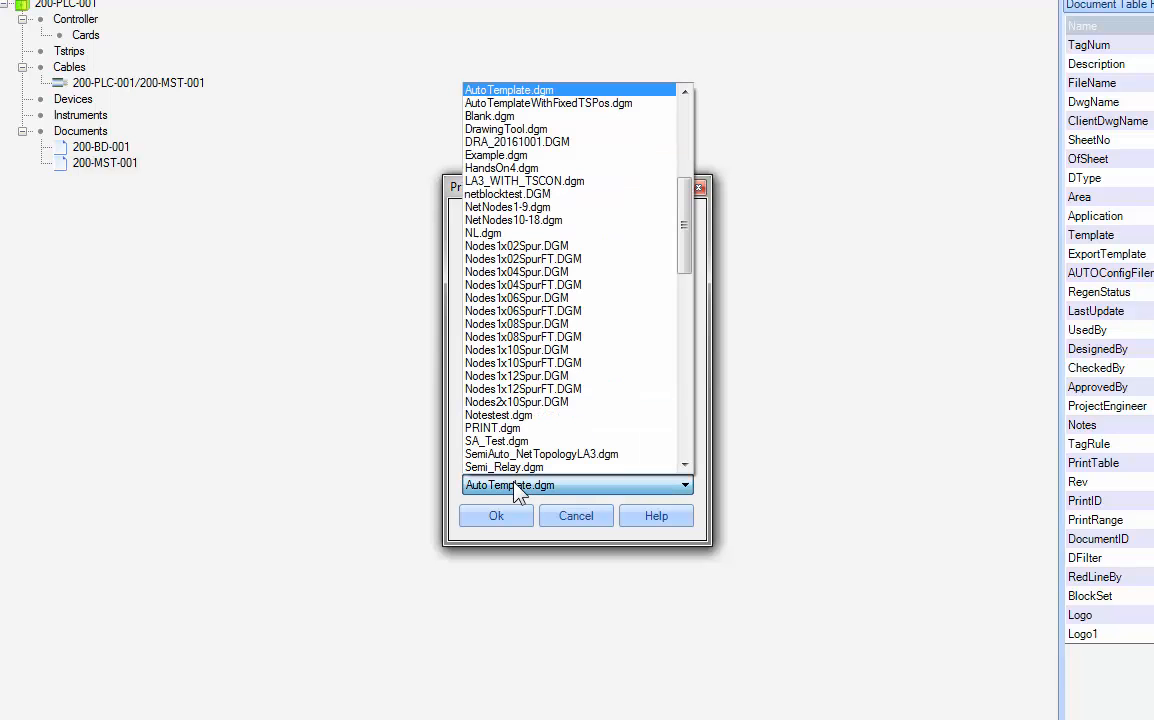
left_click(533, 210)
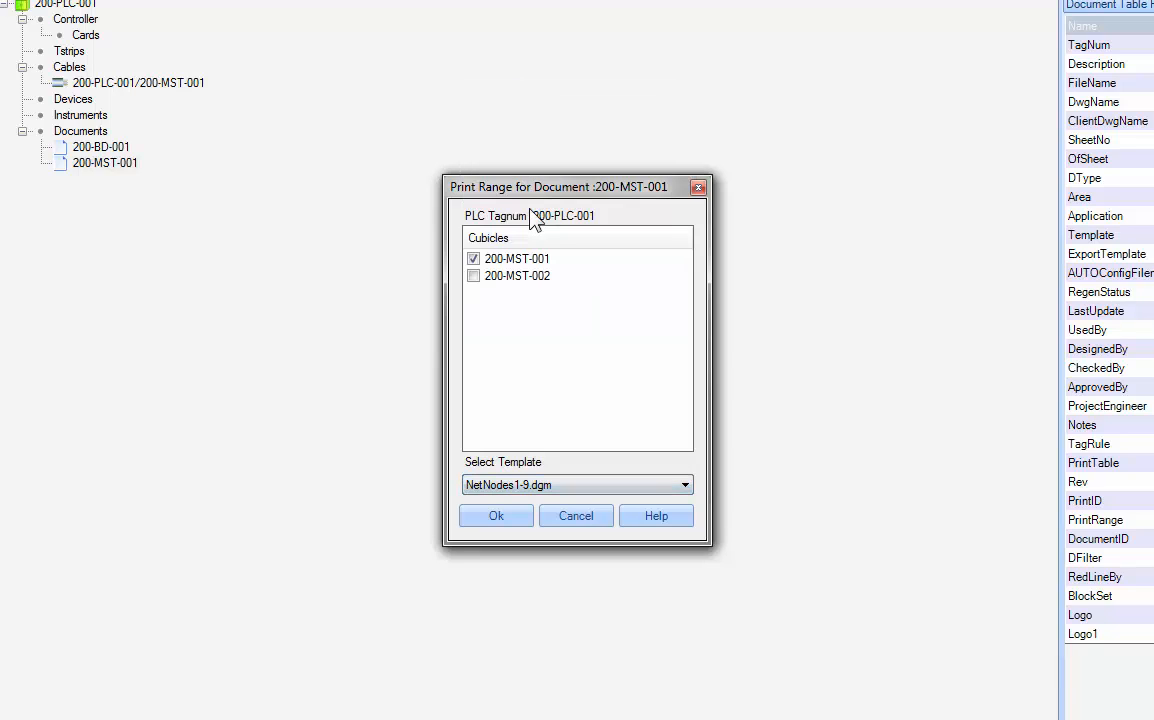
left_click(496, 517)
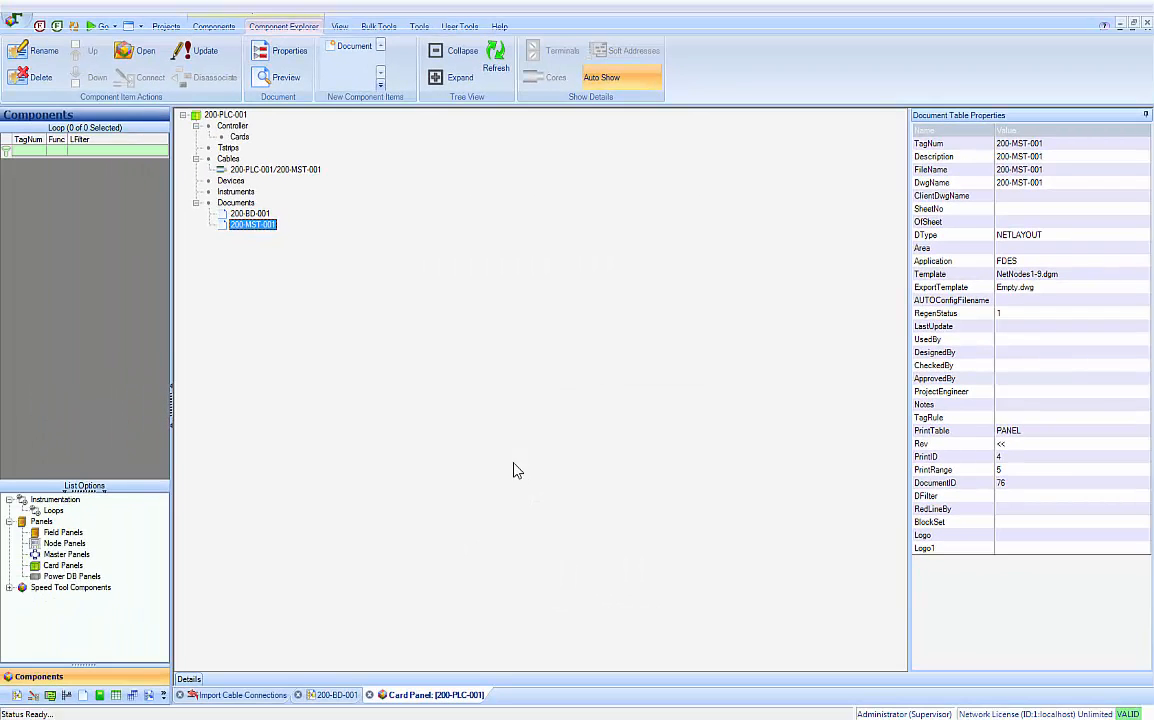
Step: Preview network layout 200-MST-001 and examine its PLC, masters, nodes and connected instruments
left_click(282, 80)
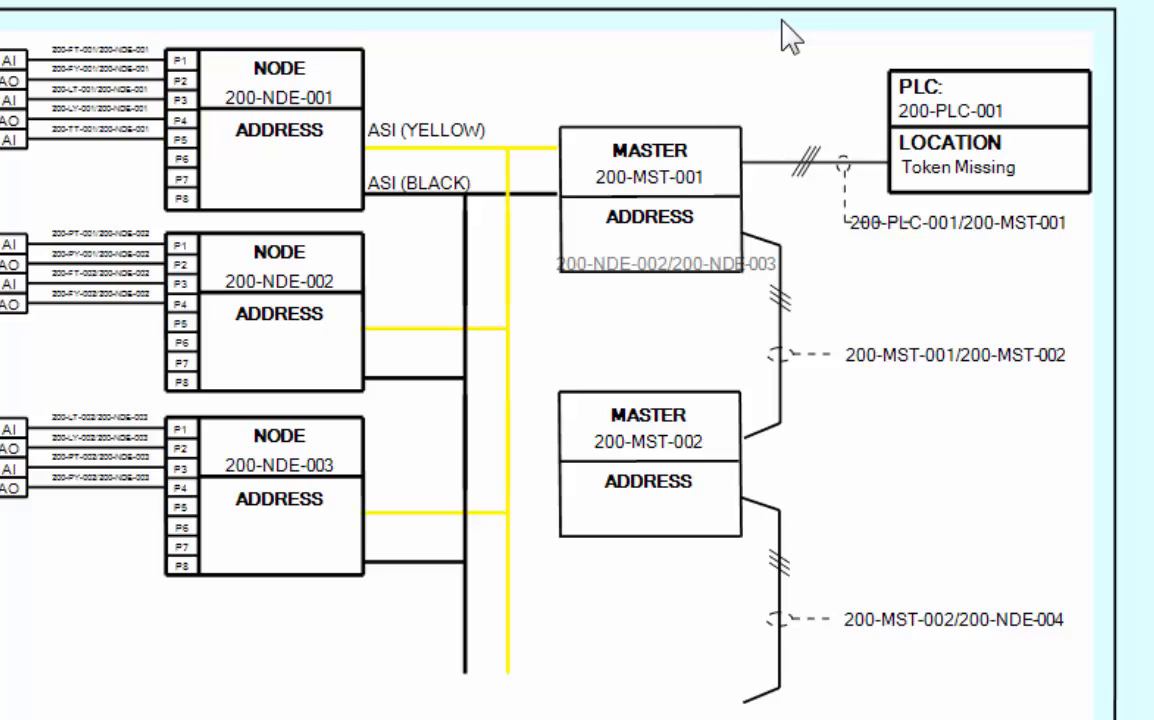
left_click_drag(780, 18, 1152, 265)
left_click(1024, 282)
left_click_drag(531, 68, 845, 405)
left_click(700, 355)
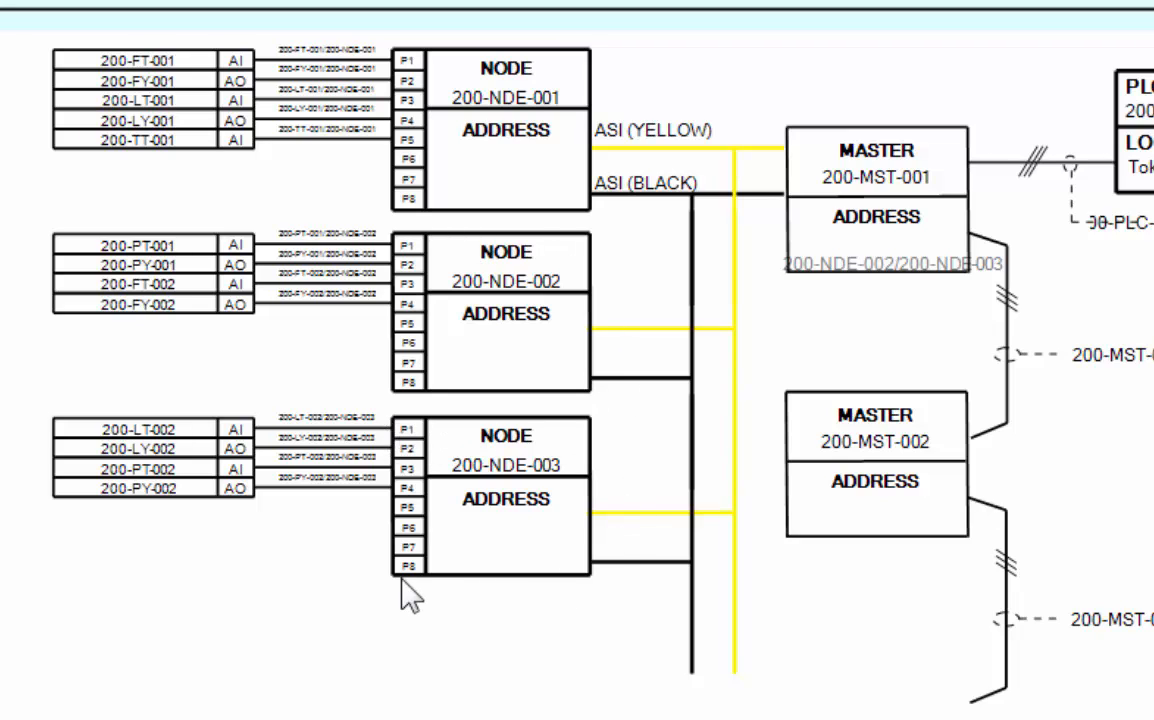
left_click_drag(2, 18, 400, 178)
left_click(193, 155)
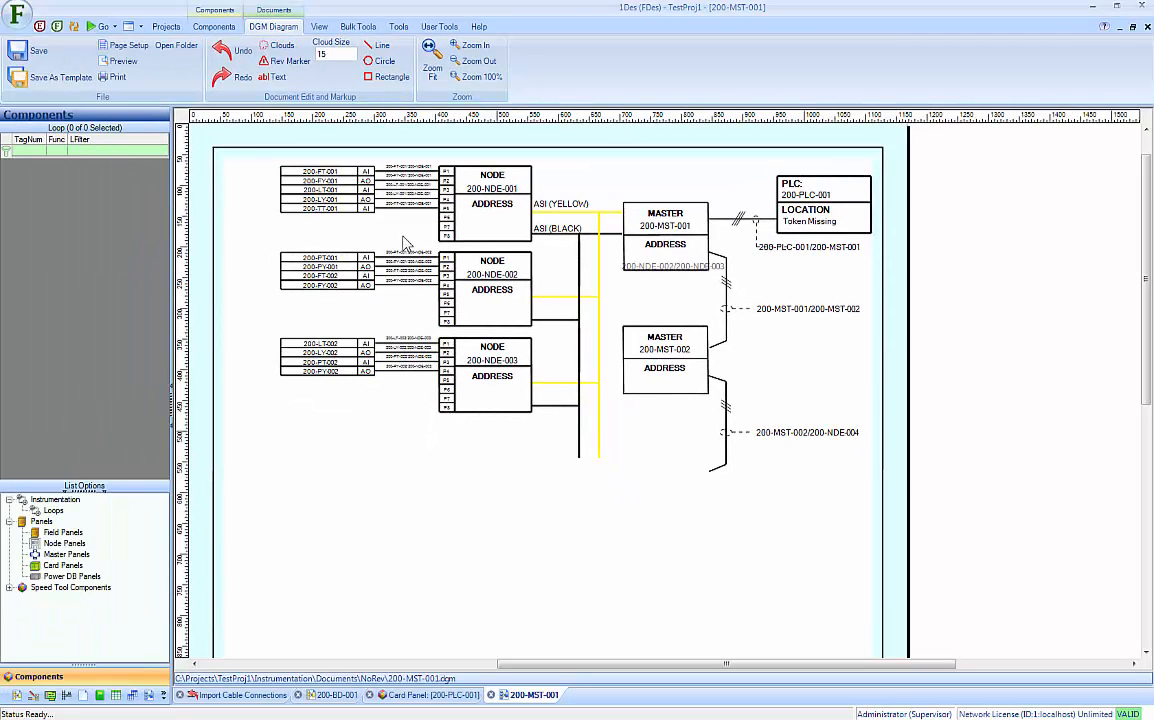
Step: Open the template NetNodes1-9.dgm from the DGM templates
left_click(103, 26)
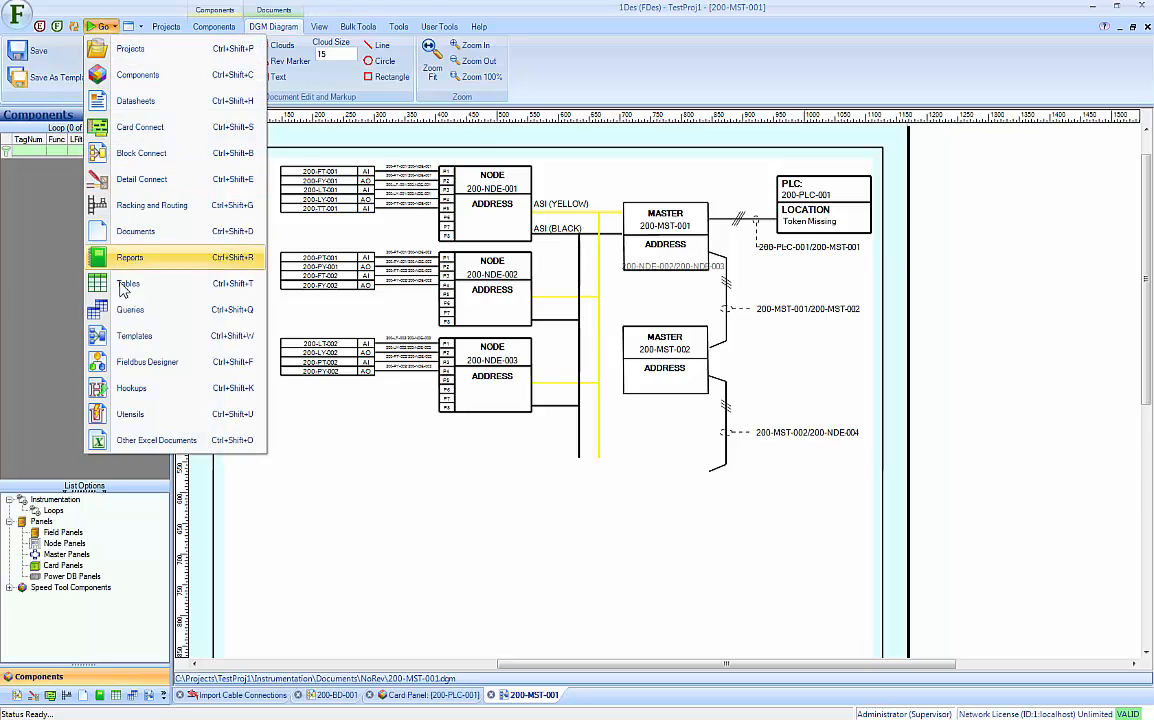
left_click(130, 336)
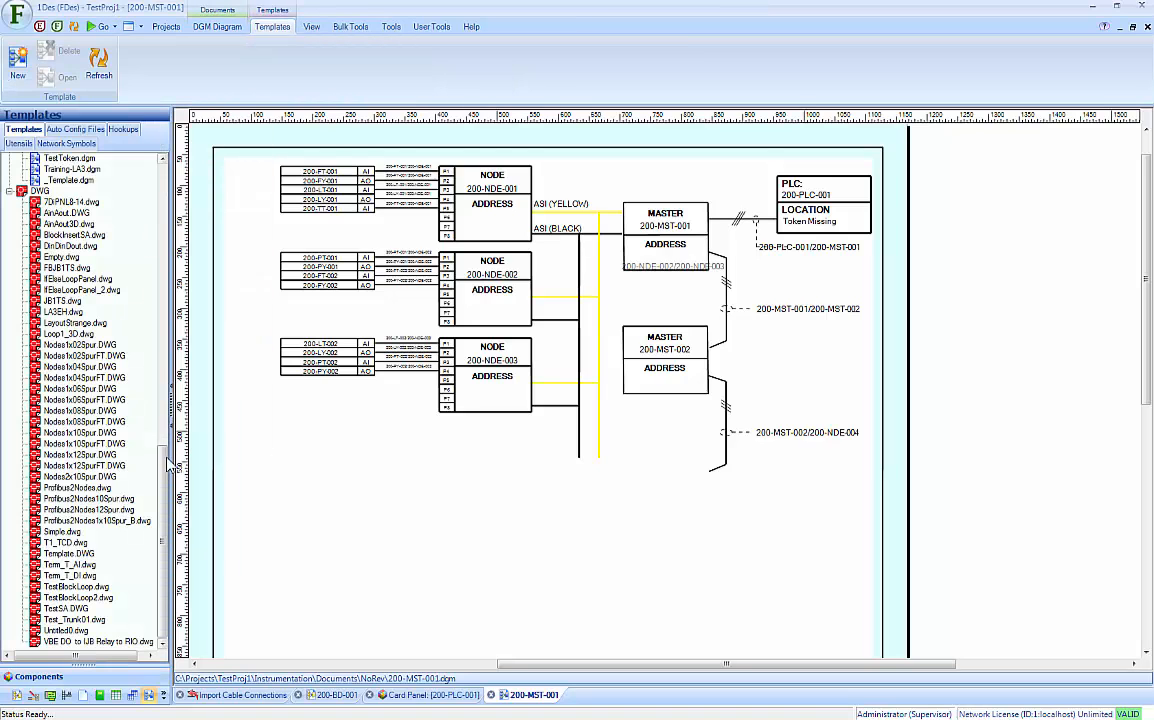
scroll(150, 420, "up", 10)
scroll(100, 316, "up", 5)
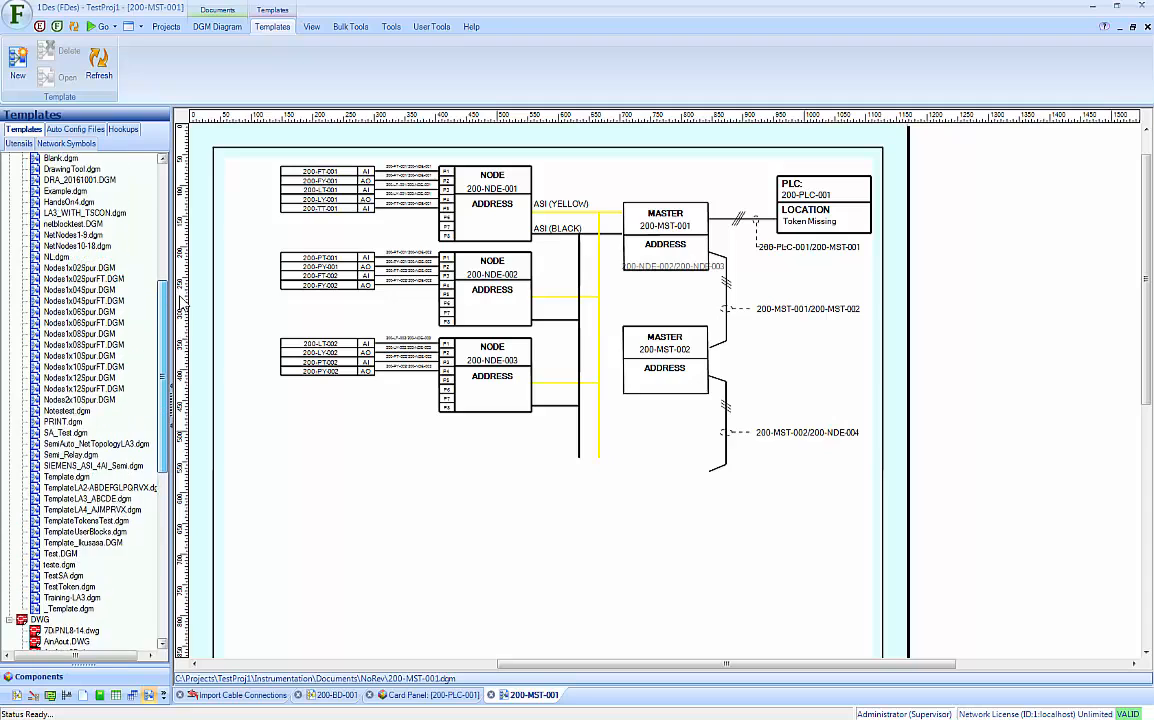
double_click(93, 314)
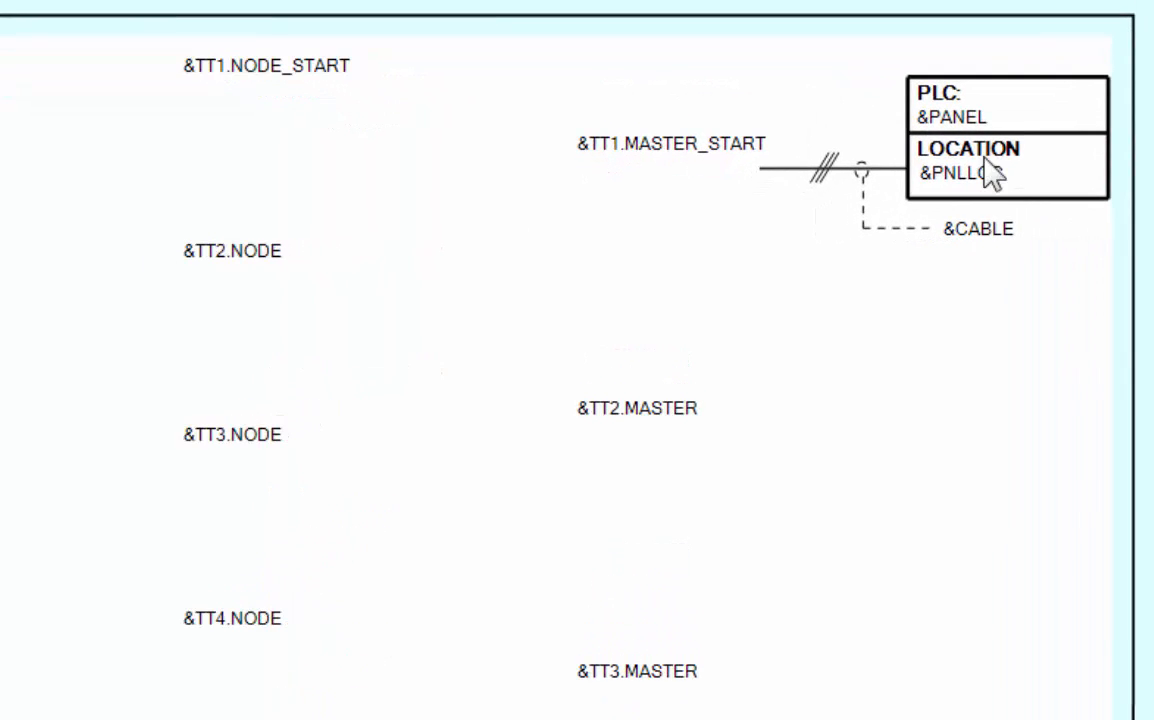
Step: Examine the PLC block in the template and highlight the TT prefix of the &TT1.MASTER_START token
left_click_drag(729, 30, 1140, 290)
left_click(1030, 314)
left_click(601, 155)
double_click(601, 155)
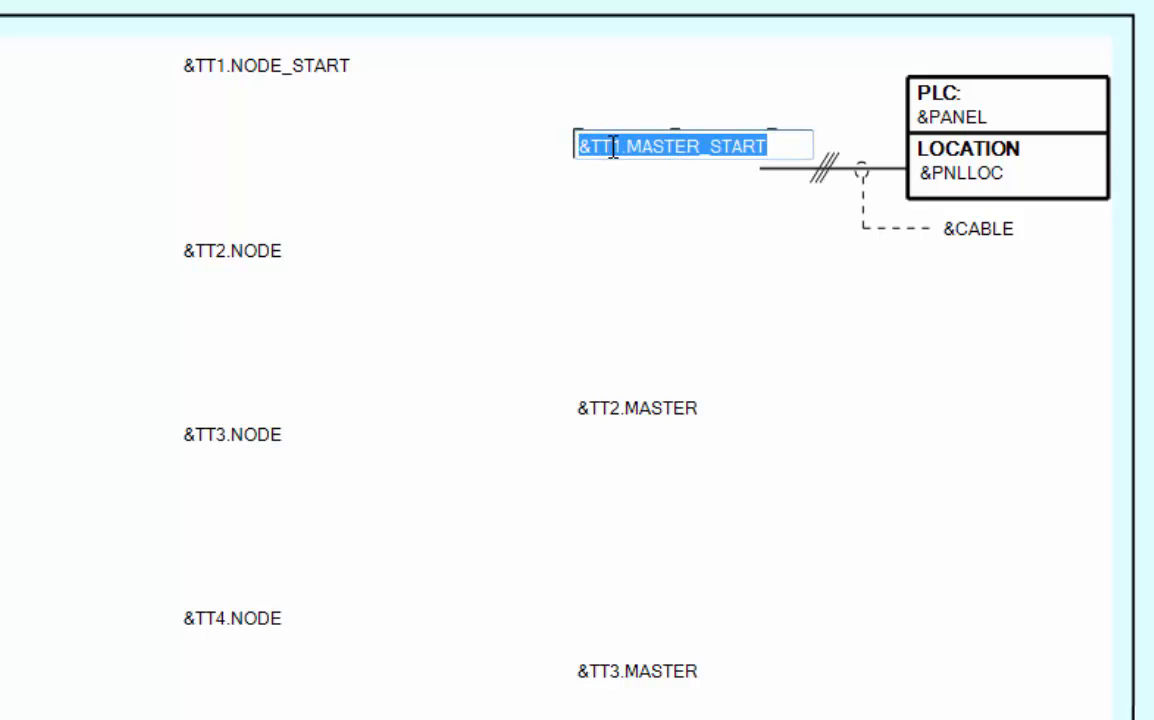
left_click_drag(590, 146, 612, 146)
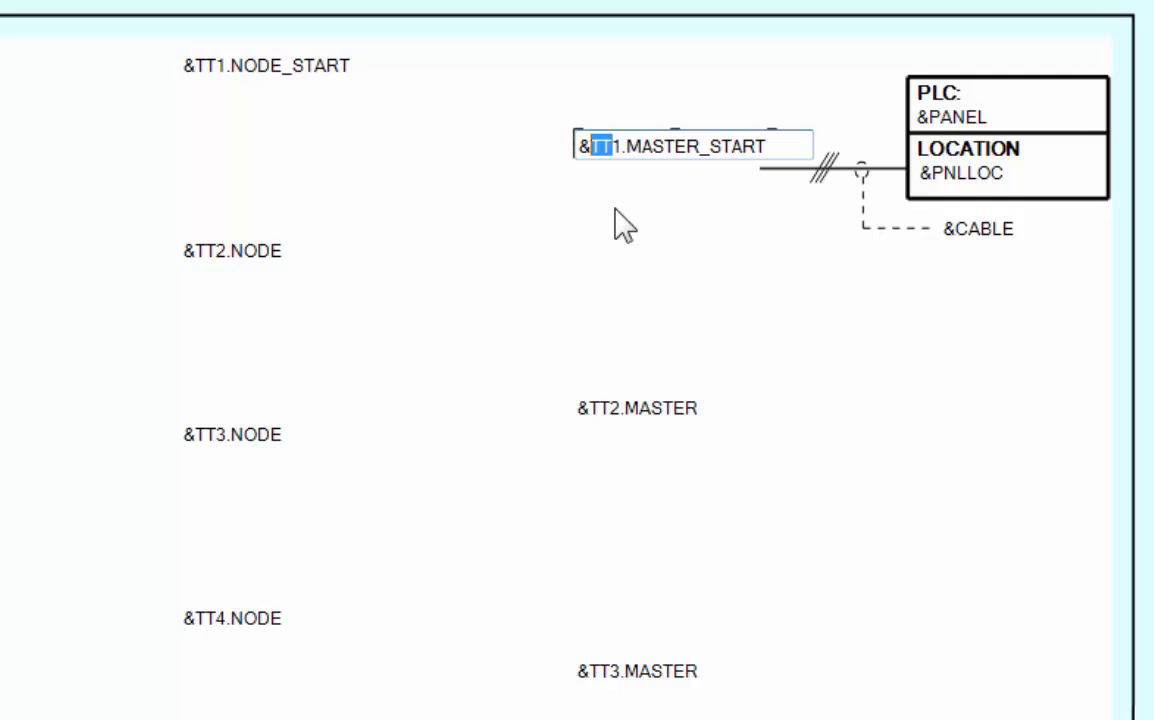
left_click(620, 225)
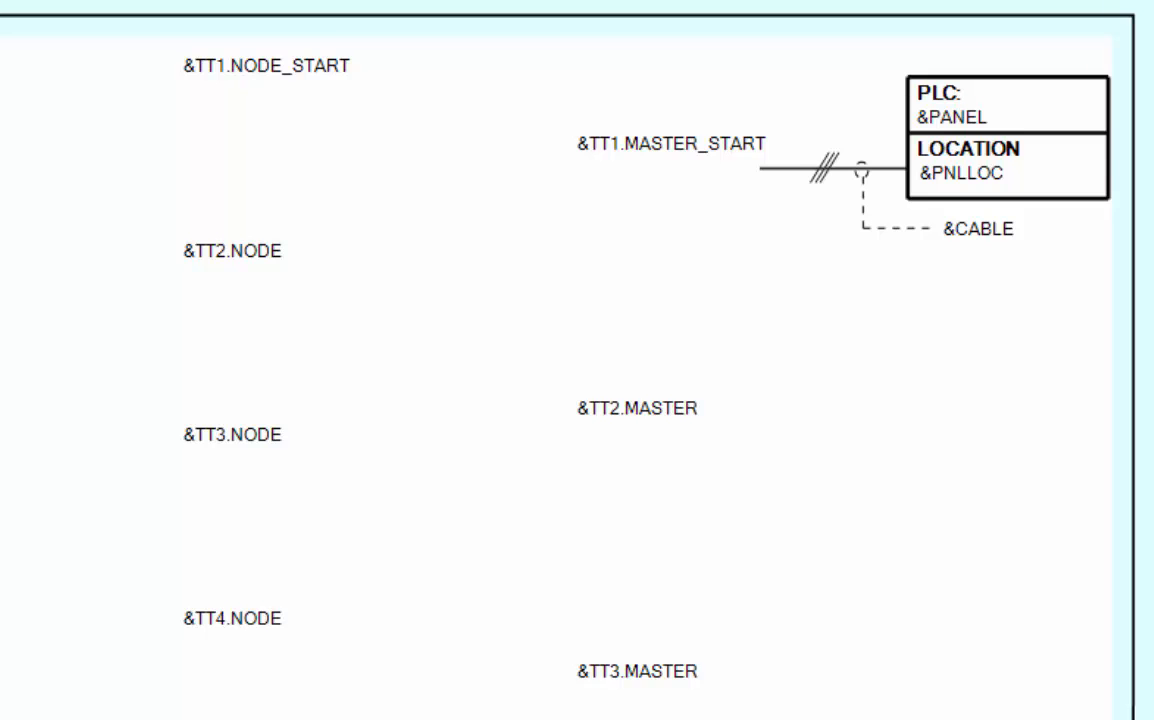
Step: Highlight the MASTER part and the _START suffix of the &TT1.MASTER_START token to examine its structure
left_click(668, 150)
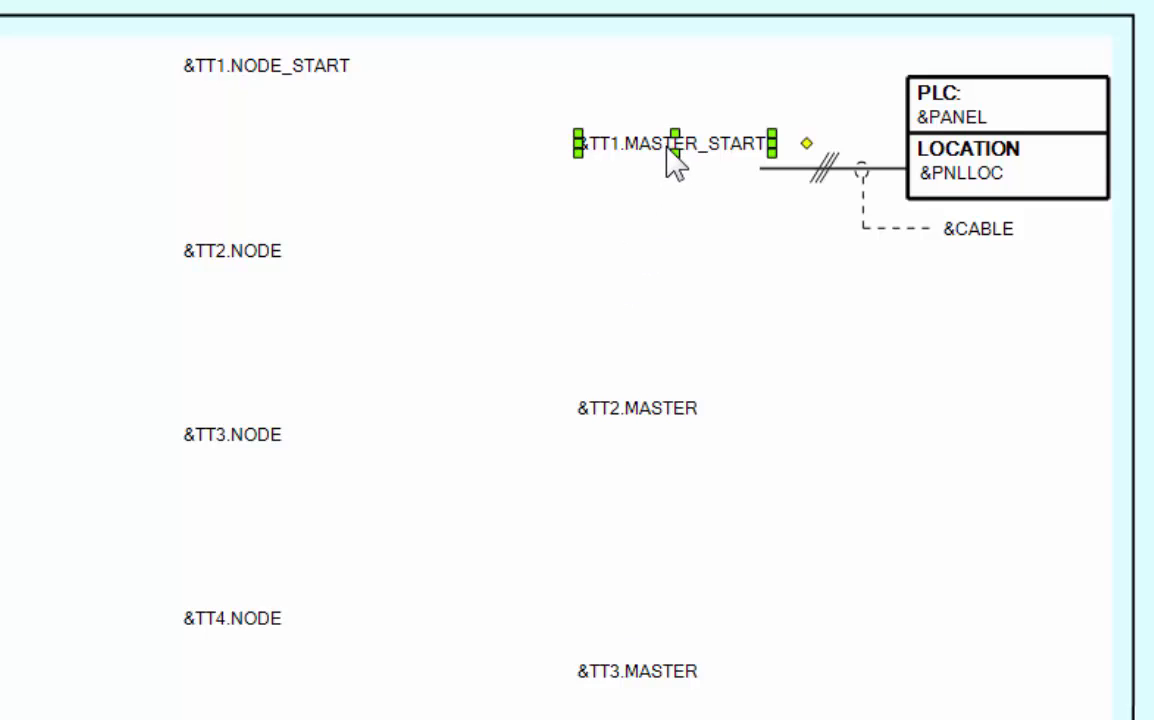
double_click(638, 152)
left_click(625, 146)
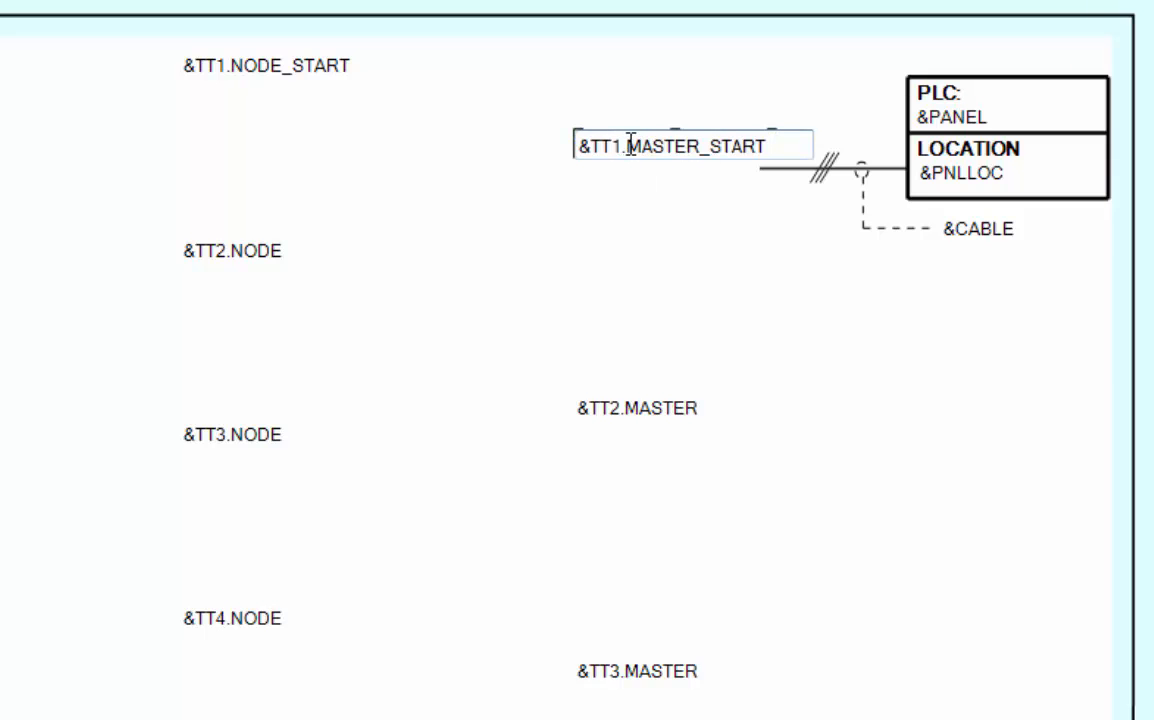
left_click_drag(627, 146, 705, 145)
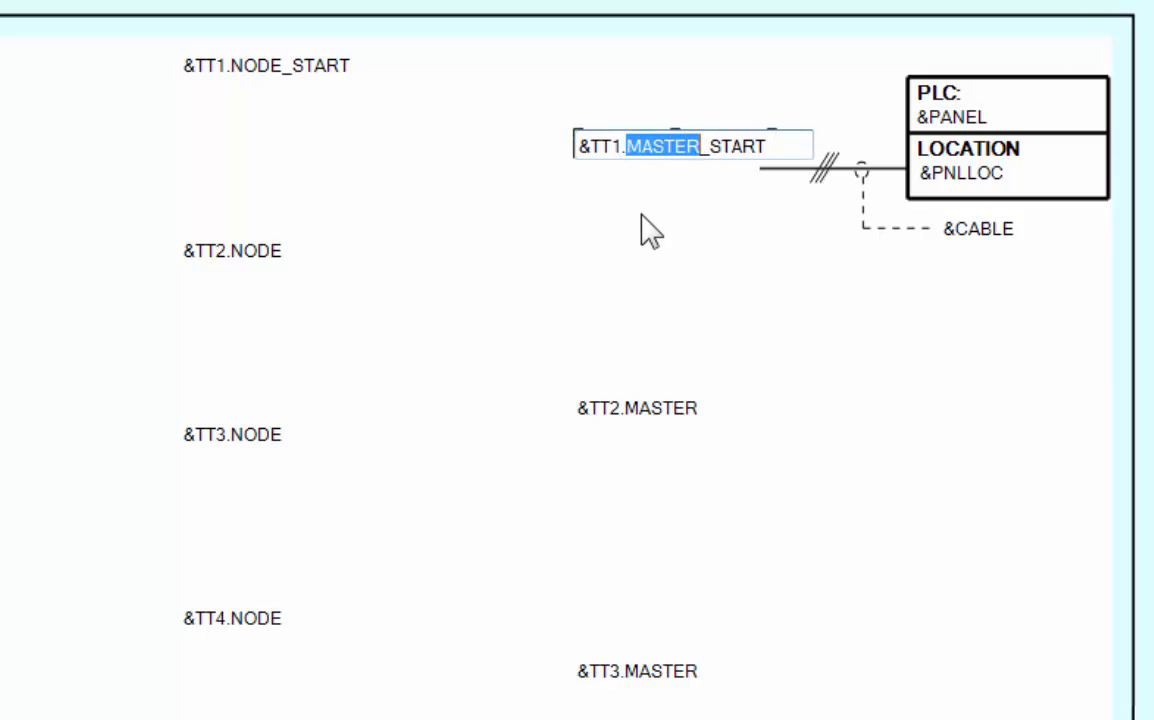
key("Right")
key("shift+End")
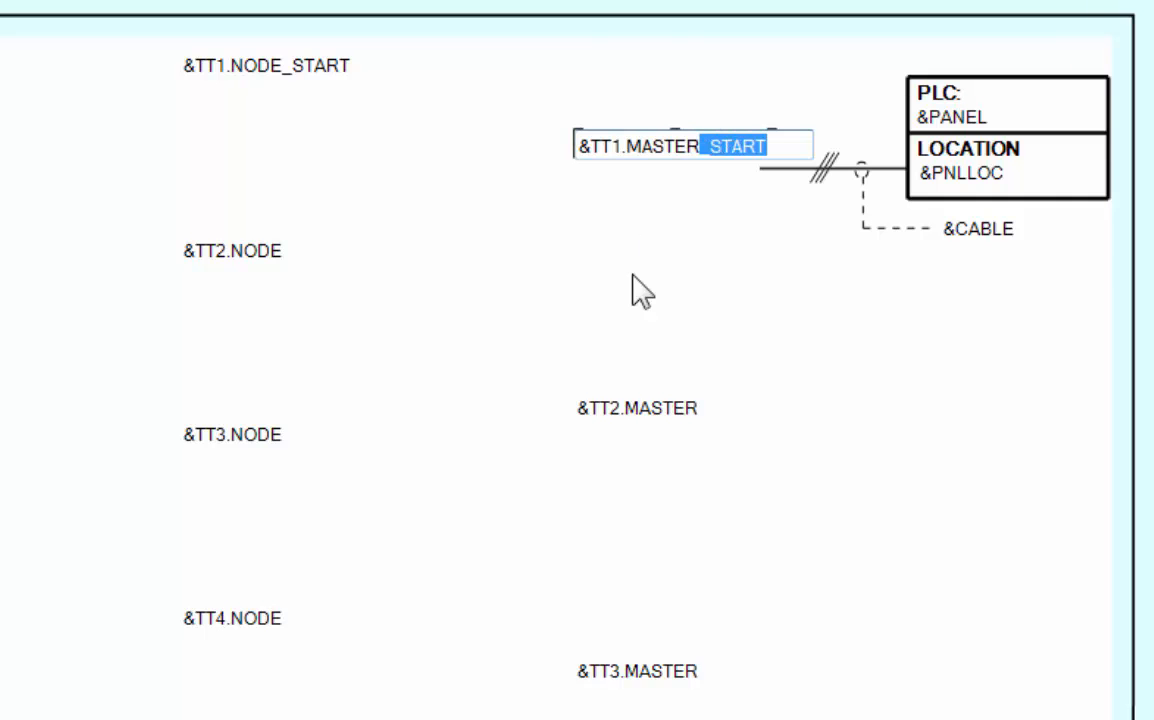
left_click(633, 275)
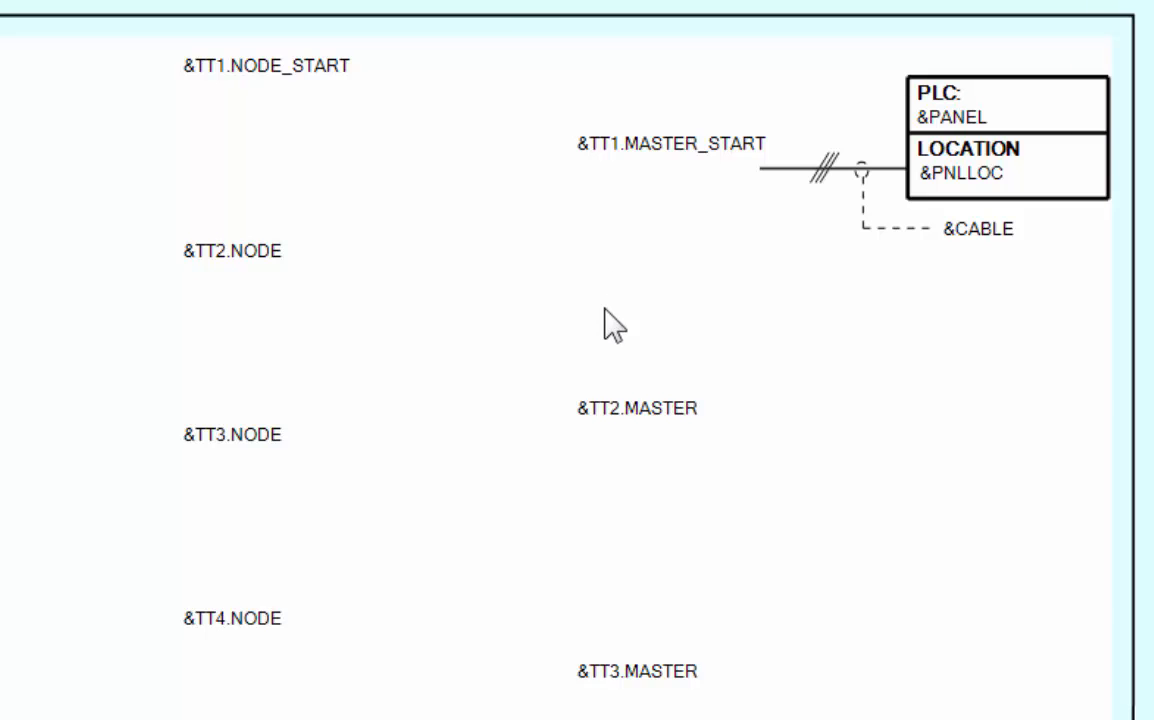
Step: Examine the &TT2.MASTER token and highlight the sequence number in the &TT1.NODE_START token
left_click_drag(518, 343, 760, 500)
key("Escape")
left_click(245, 70)
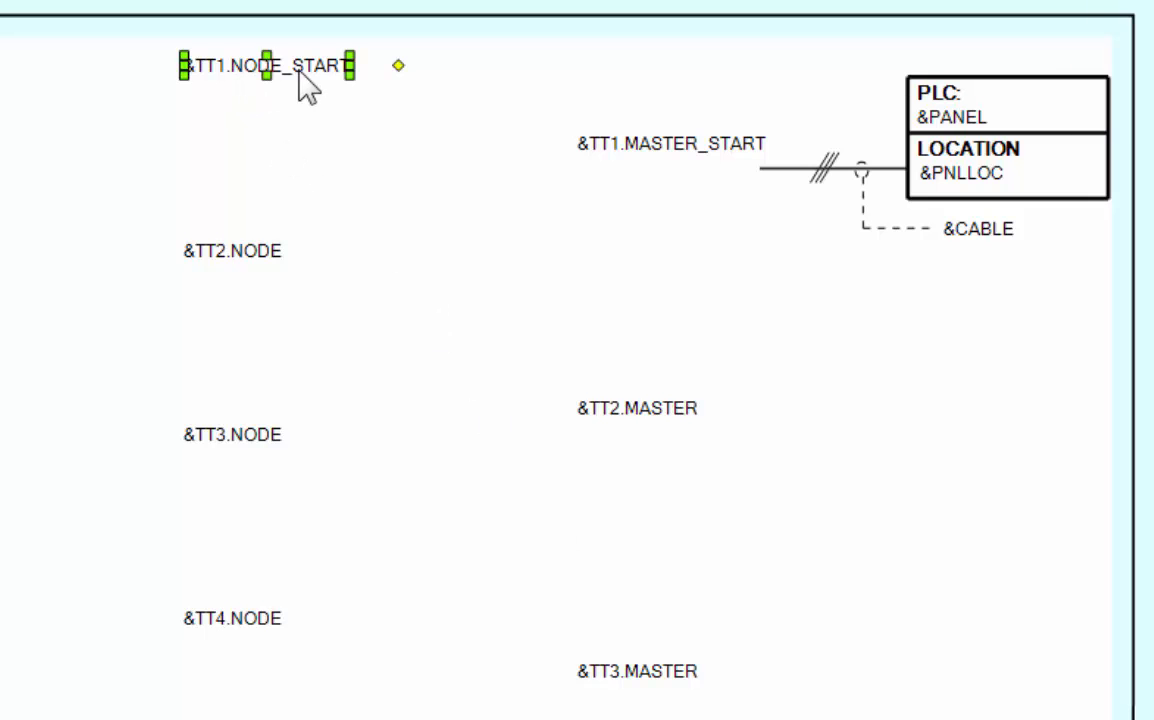
double_click(265, 66)
left_click(237, 65)
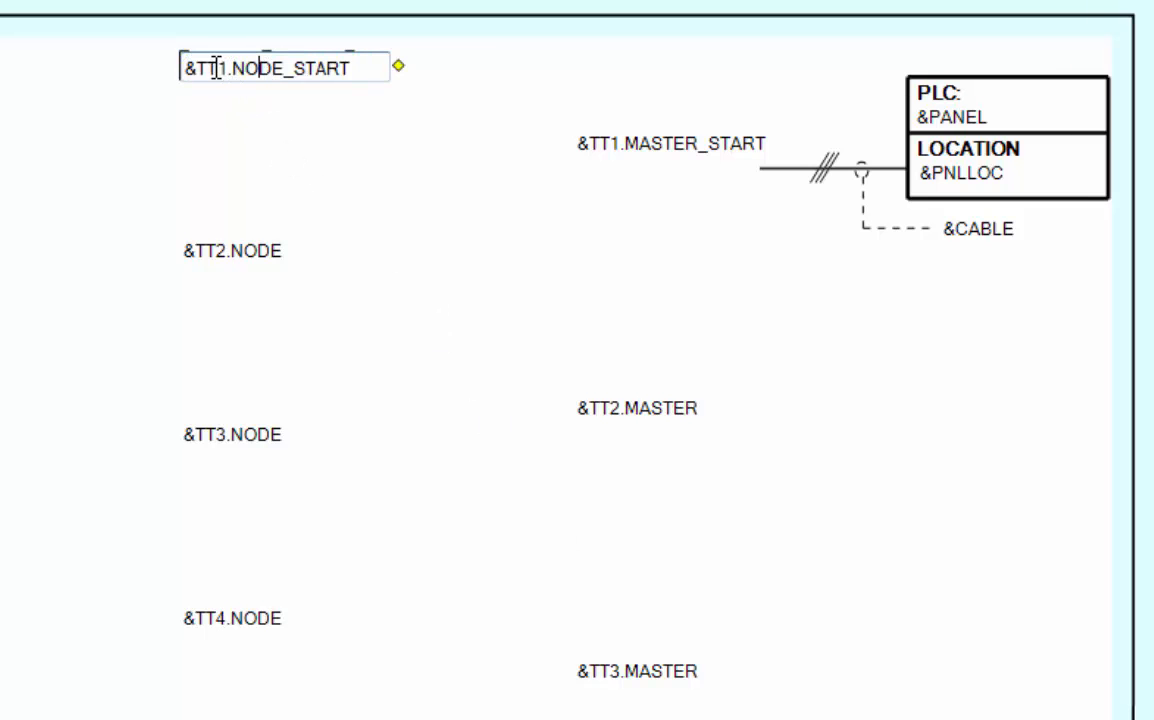
left_click_drag(216, 68, 226, 68)
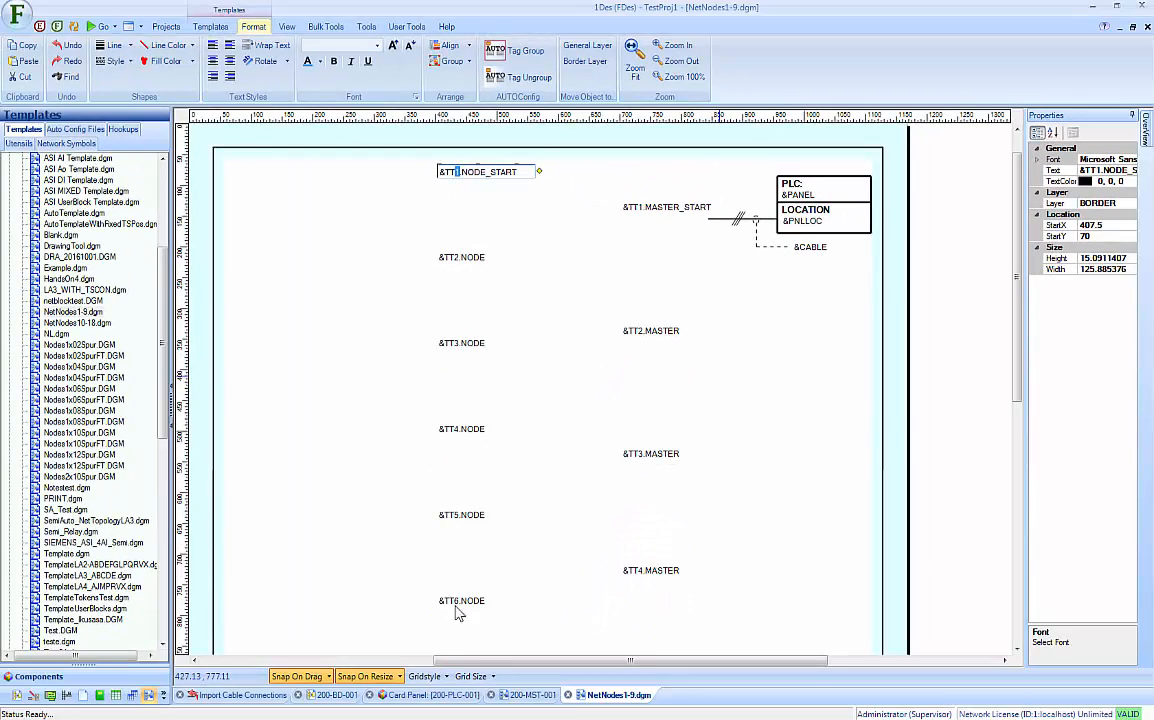
Step: Review the remaining node and master tokens in NetNodes1-9.dgm and compare the template with the generated layout 200-MST-001
scroll(997, 524, "down", 5)
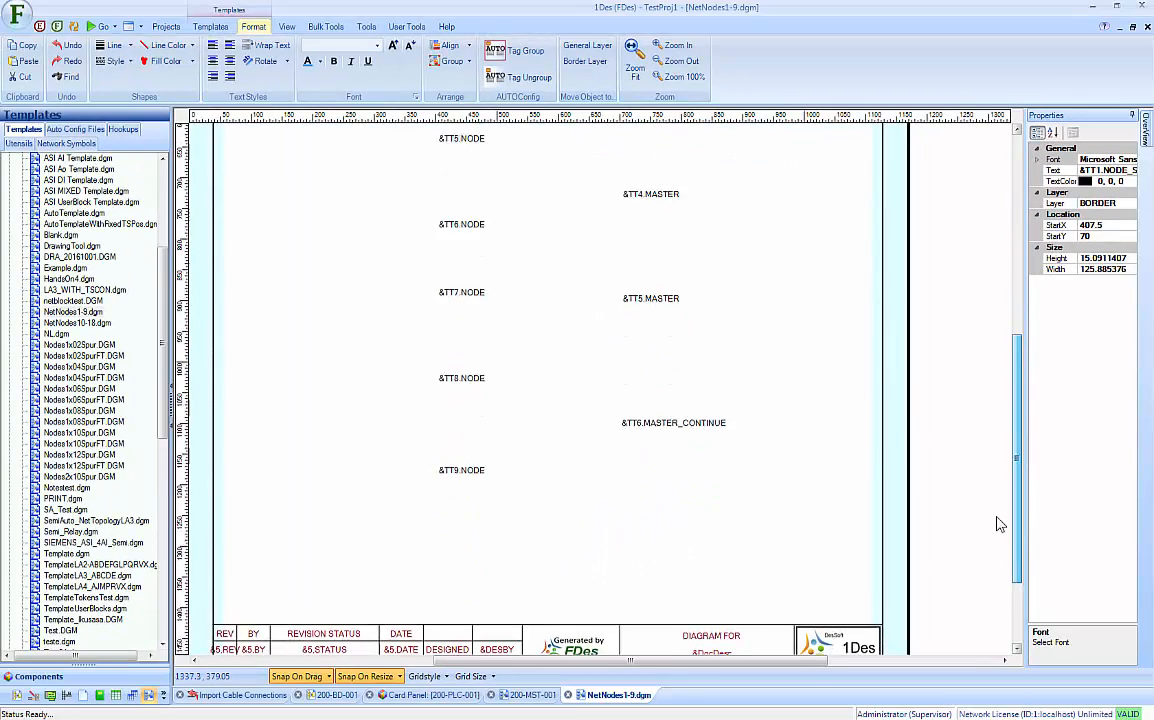
scroll(1003, 420, "up", 6)
left_click(556, 334)
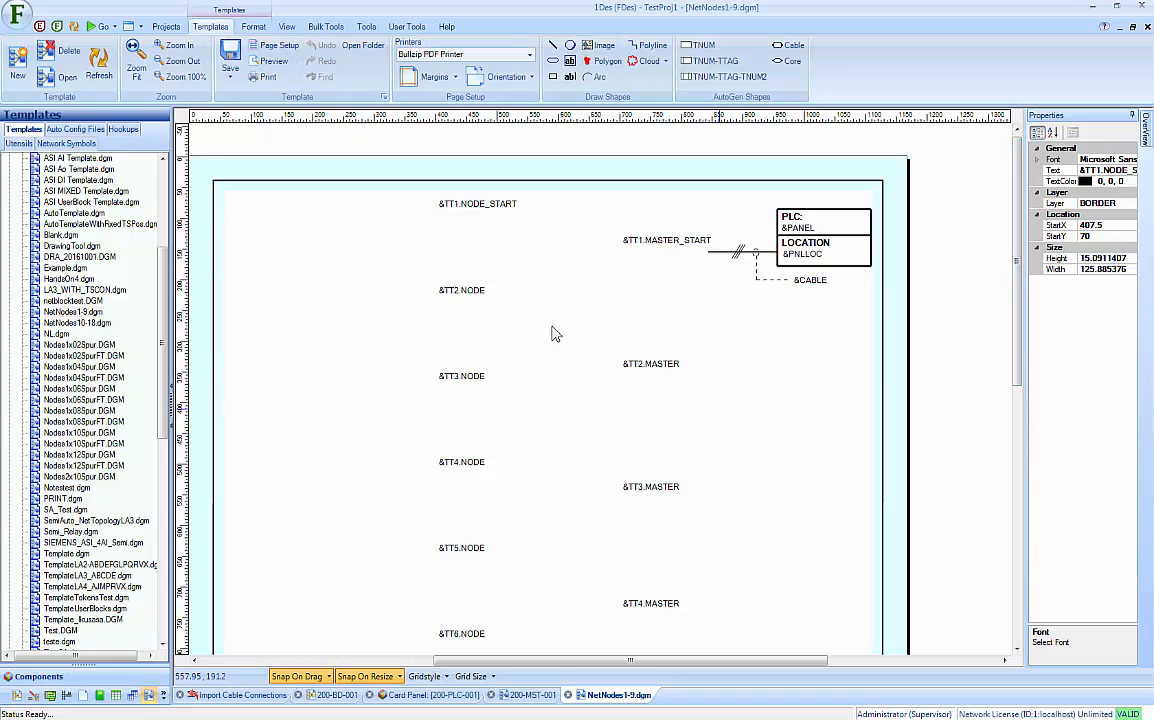
left_click(527, 694)
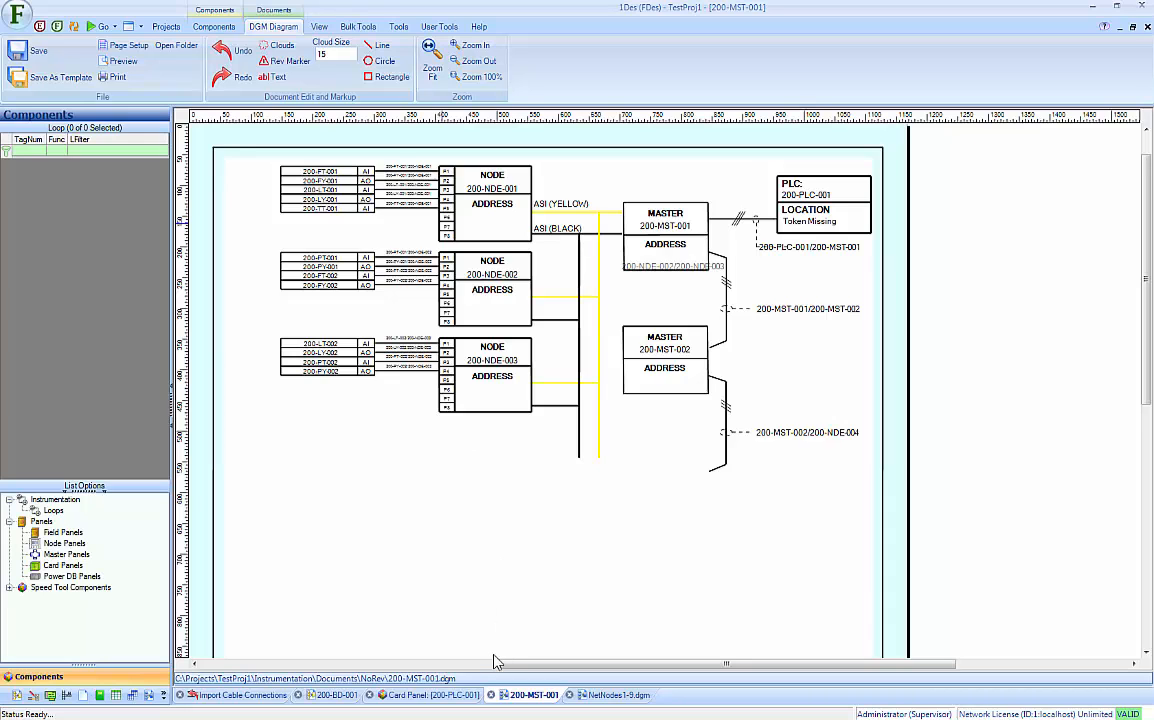
left_click(618, 694)
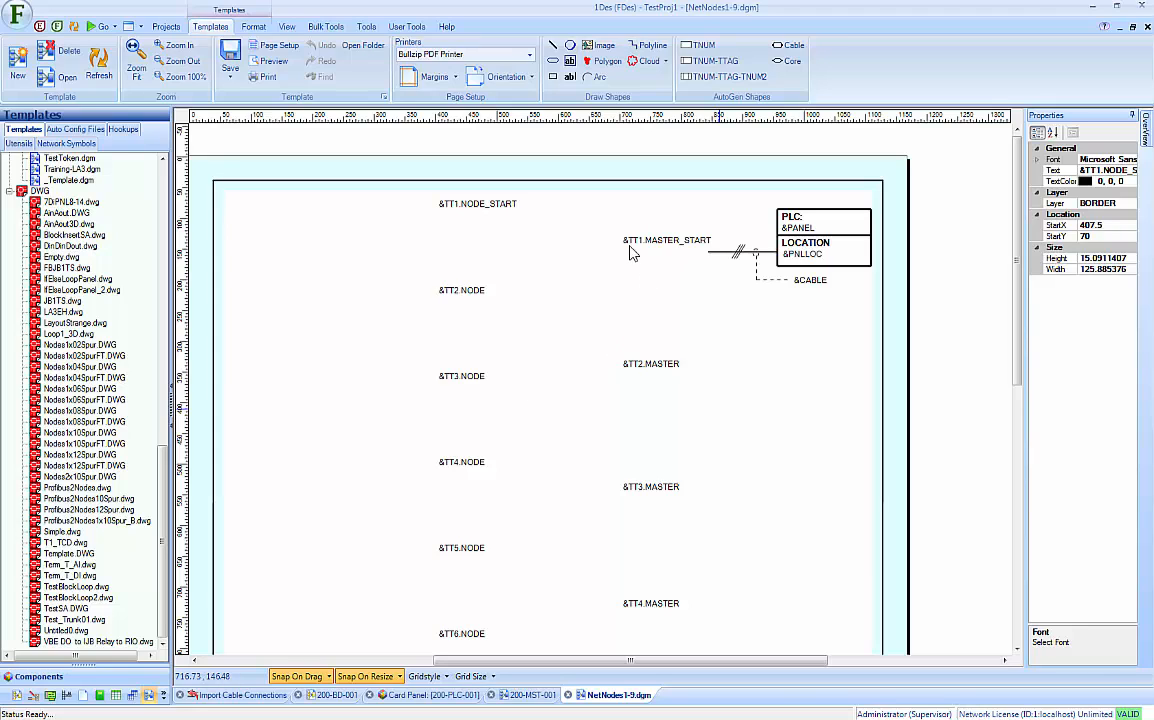
Step: Open the auto config file Master_Start.dgm and show its entire master block
left_click(70, 133)
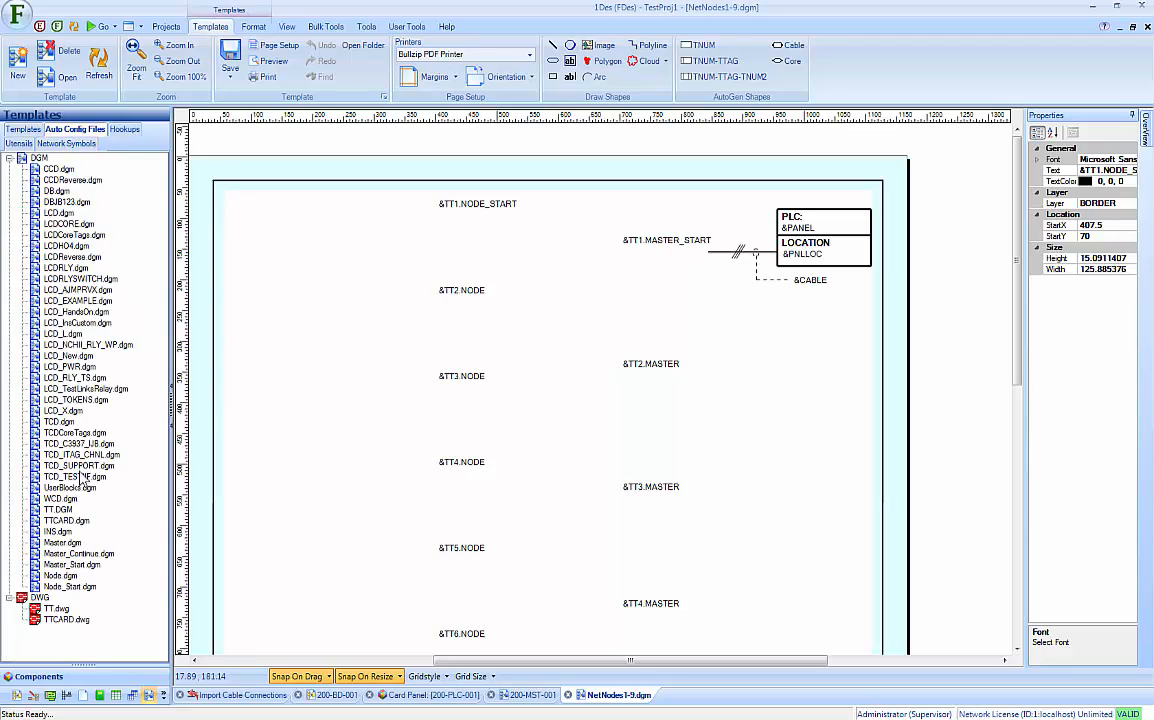
left_click(60, 566)
double_click(52, 569)
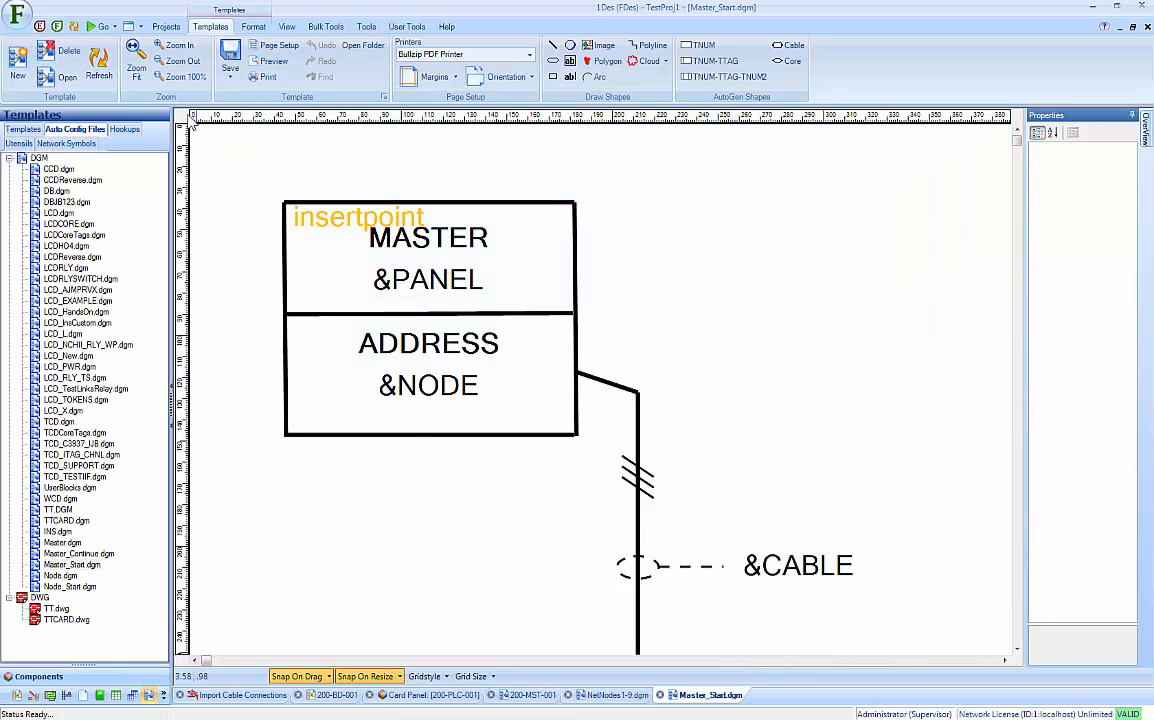
left_click(136, 70)
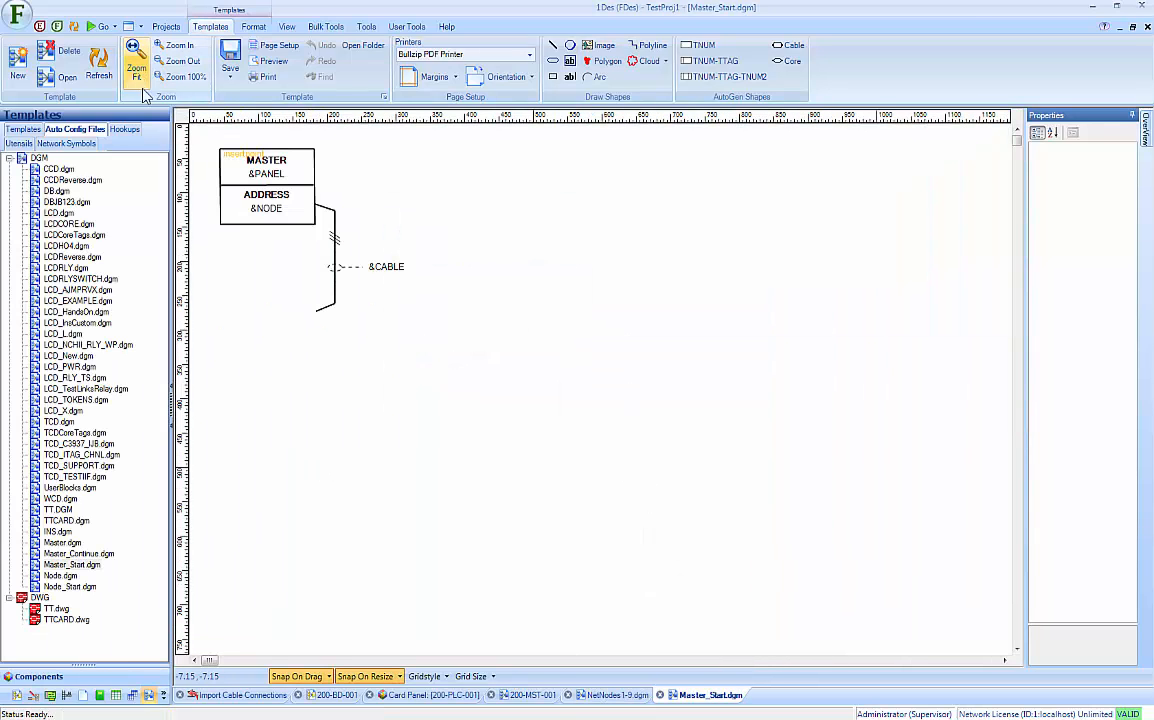
left_click_drag(196, 133, 412, 358)
Step: Compare the master block and its insertpoint text with layout 200-MST-001 and the &TT1.MASTER_START token in NetNodes1-9.dgm
left_click(553, 695)
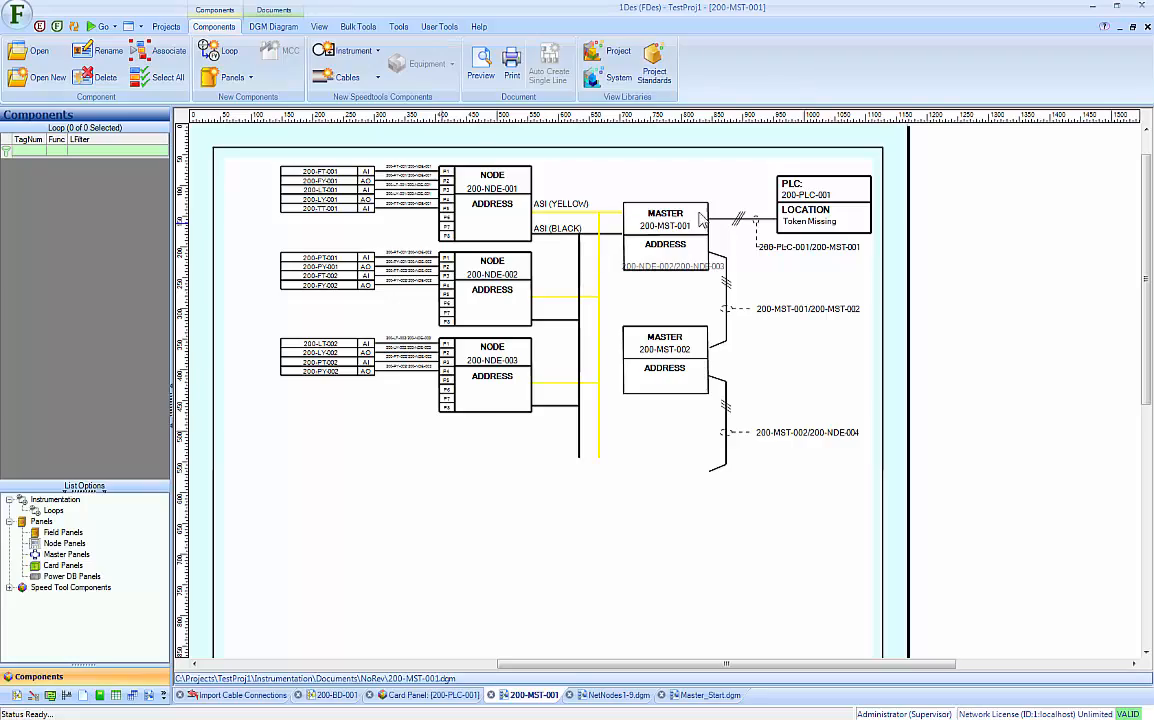
left_click(668, 695)
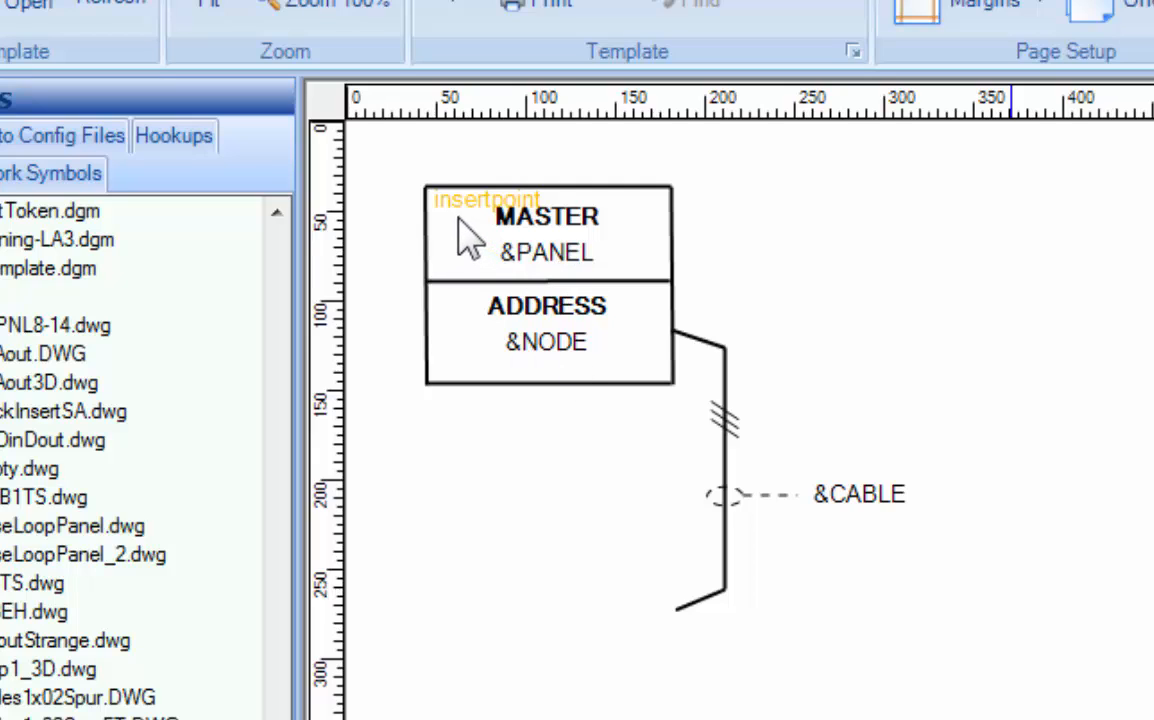
left_click(458, 230)
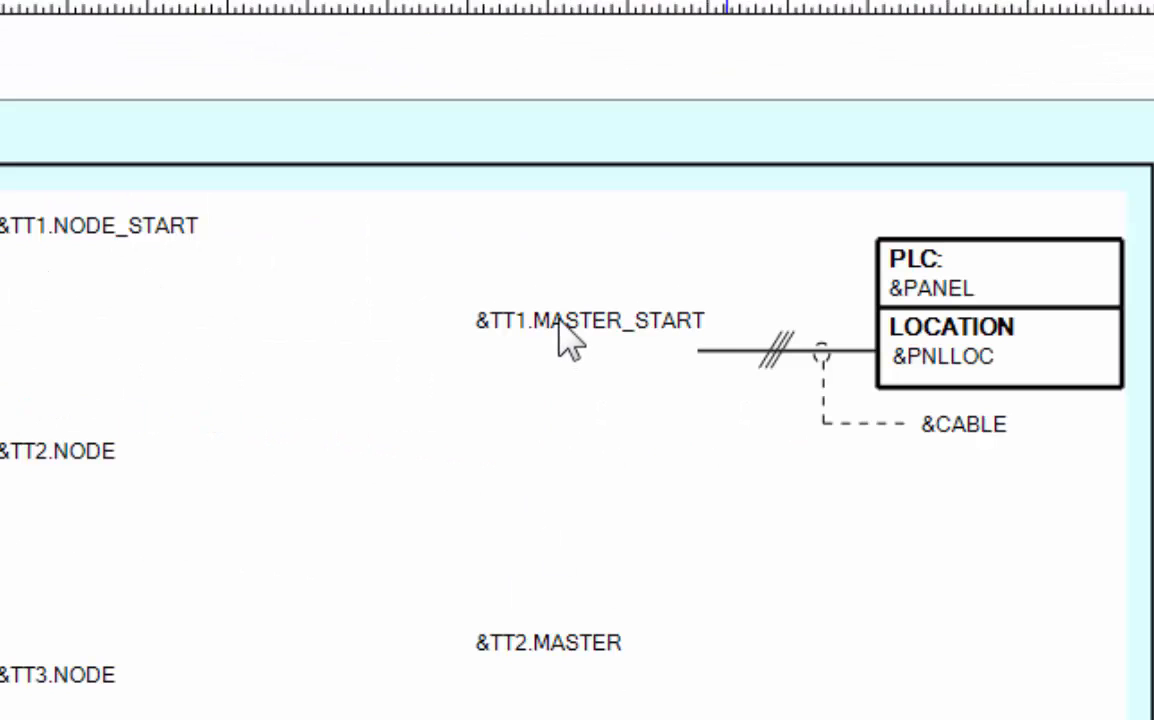
left_click(568, 338)
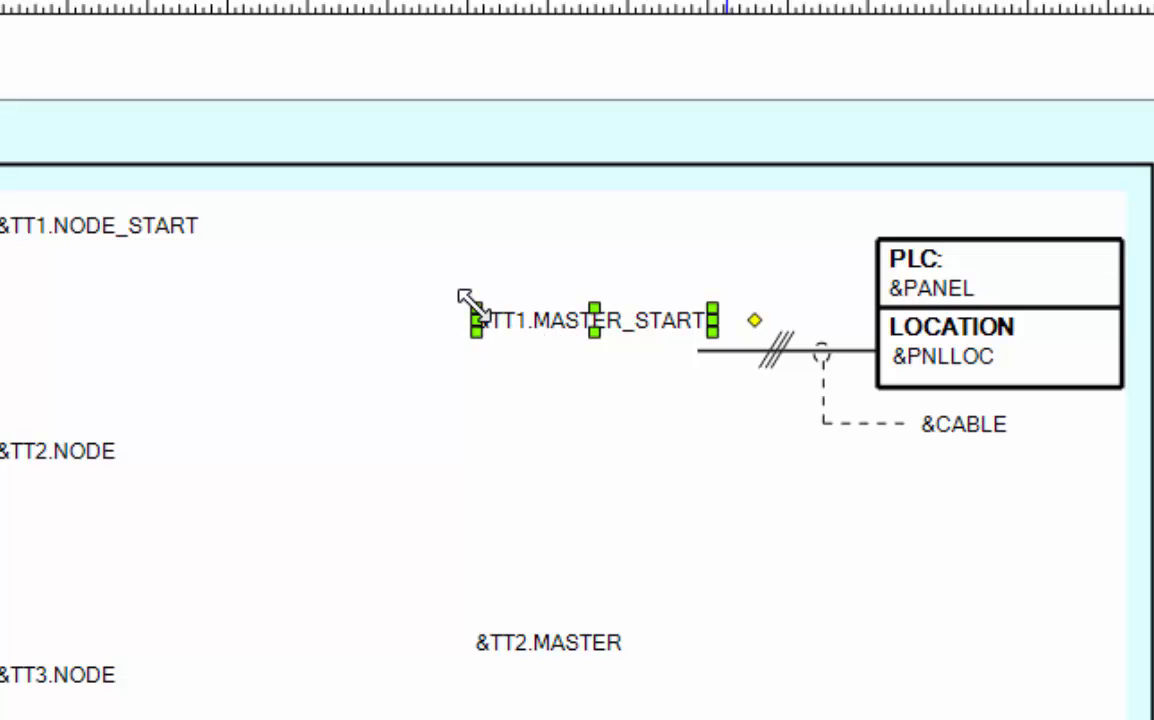
double_click(532, 332)
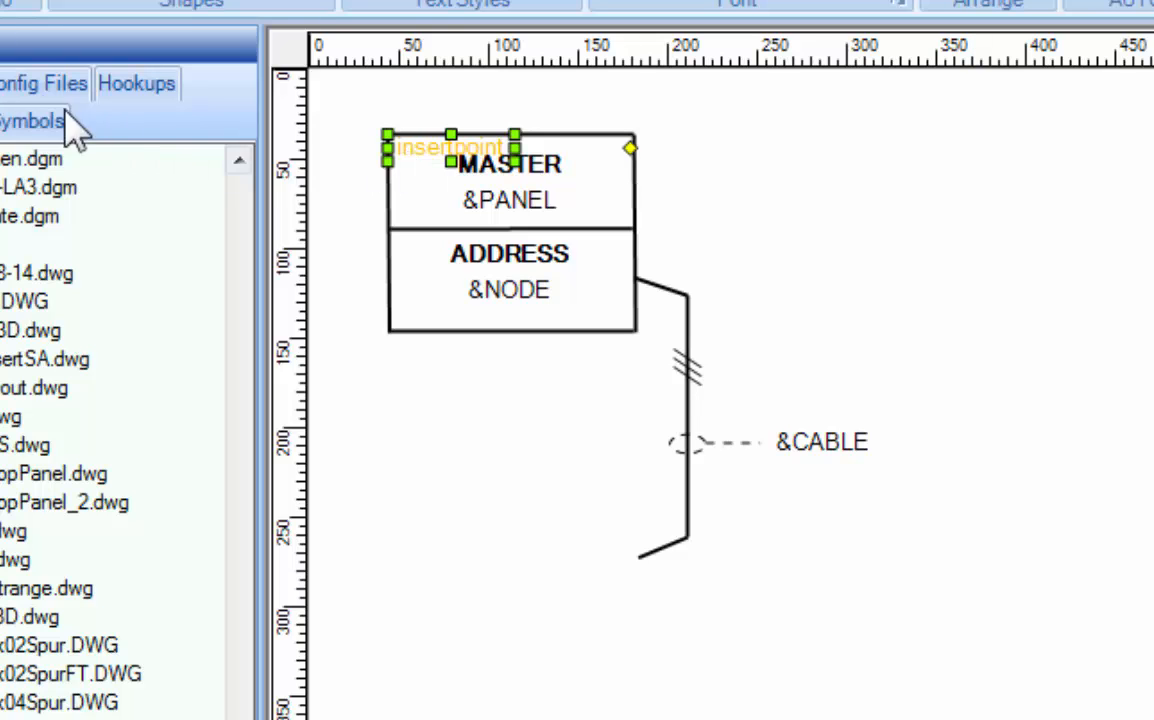
Step: Open the auto config file Node.dgm and select its insertpoint text
left_click(62, 84)
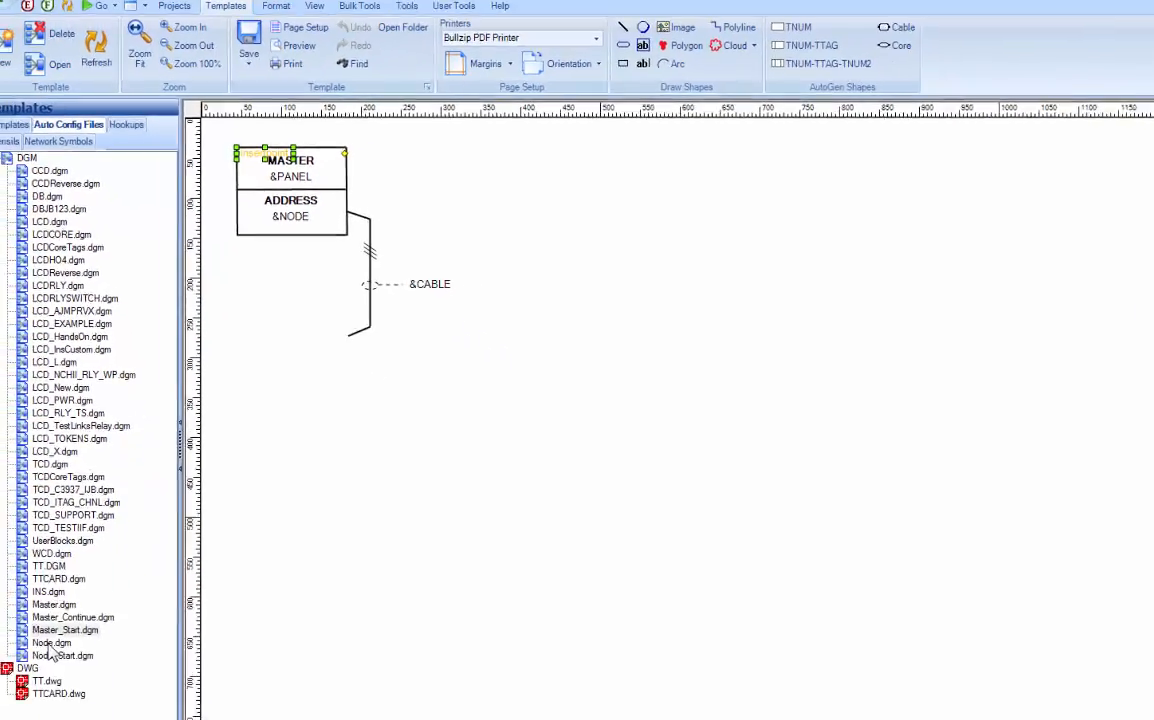
double_click(56, 577)
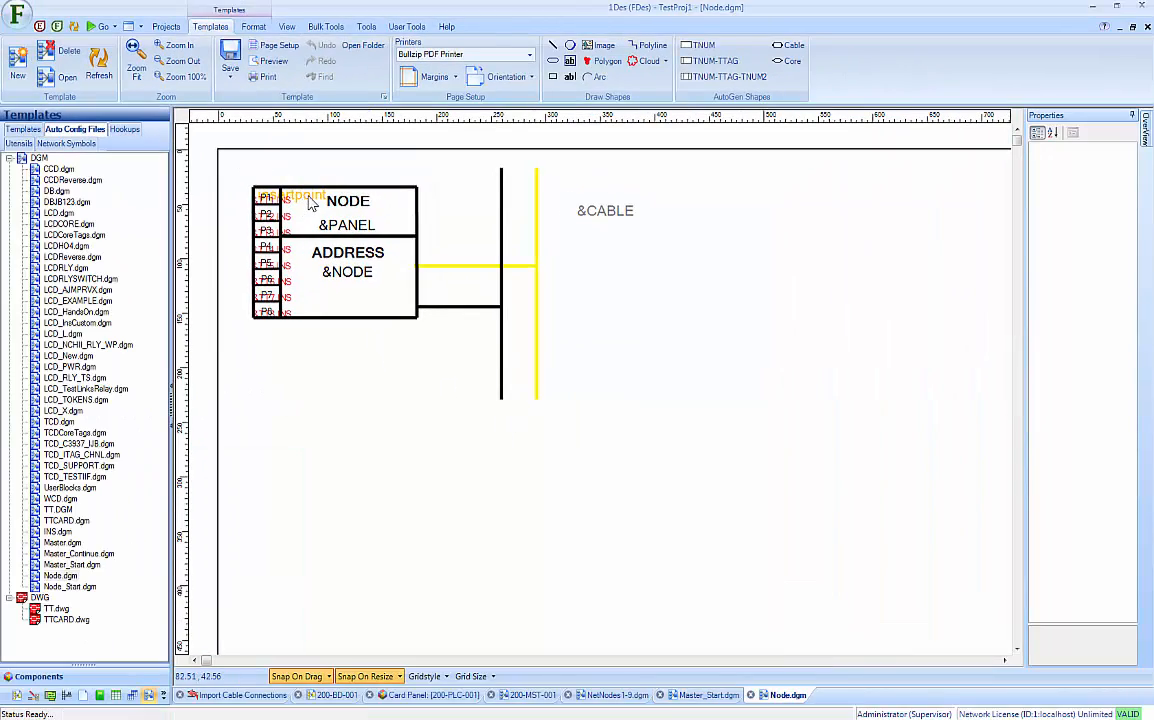
left_click(300, 196)
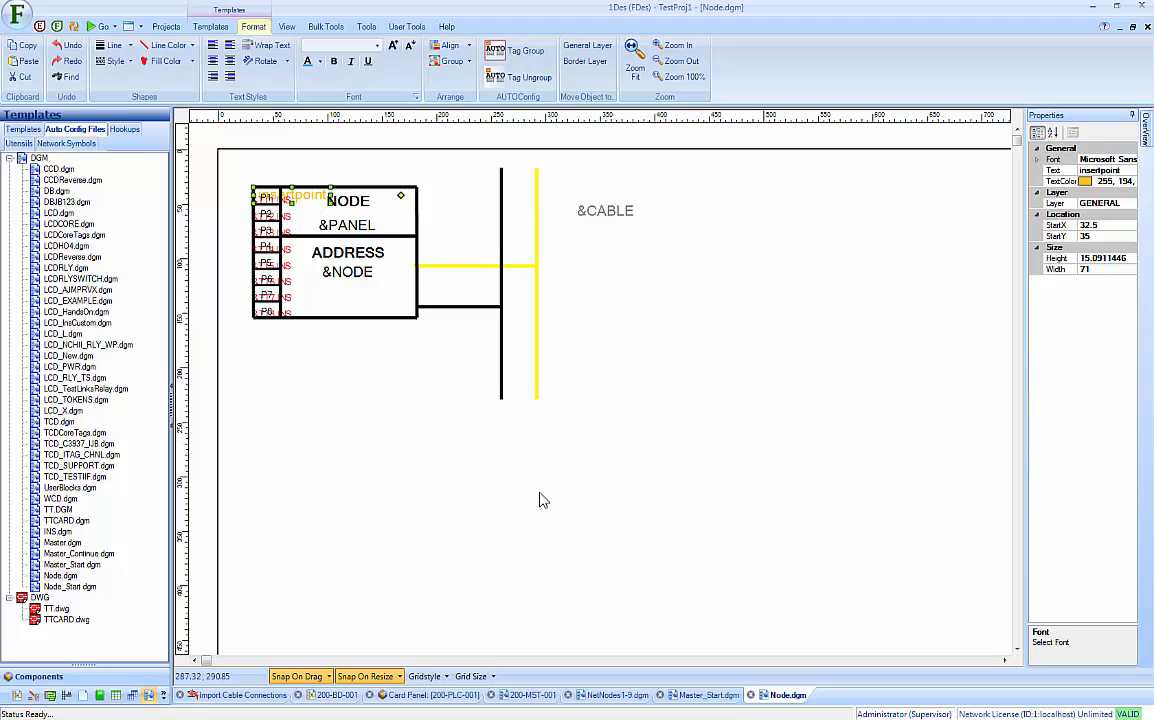
Step: Check the &TT1.NODE_START and &TT3.NODE tokens in template NetNodes1-9.dgm
left_click(602, 695)
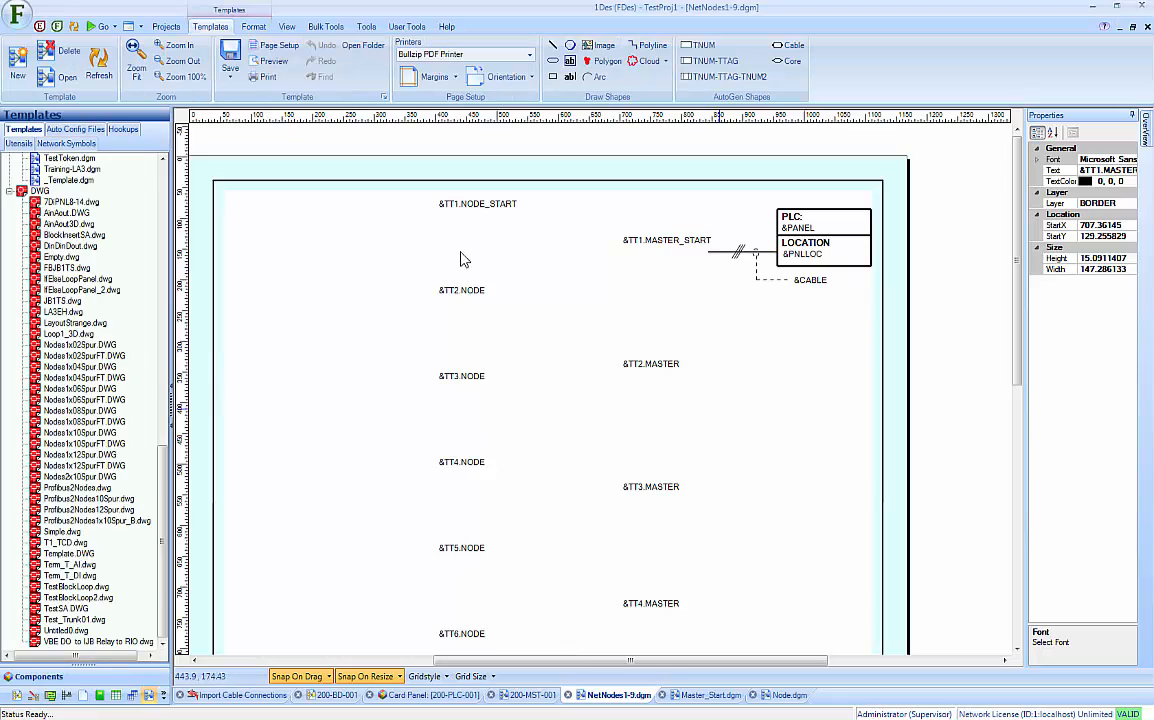
left_click(466, 206)
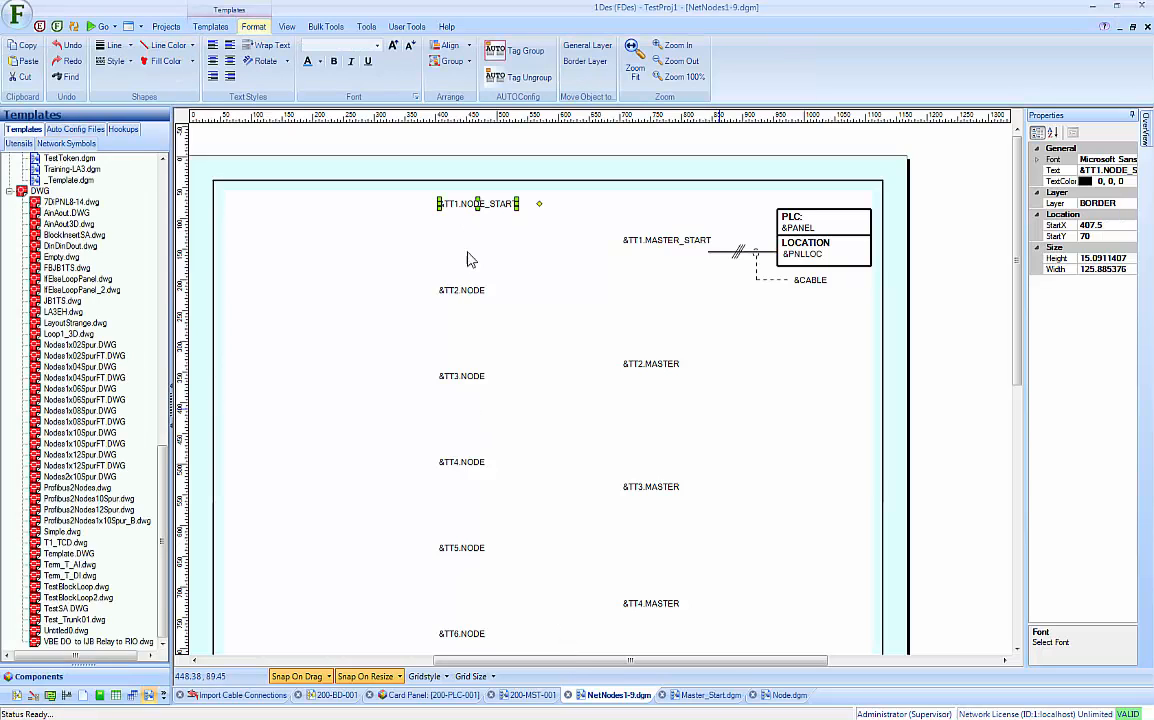
left_click(456, 380)
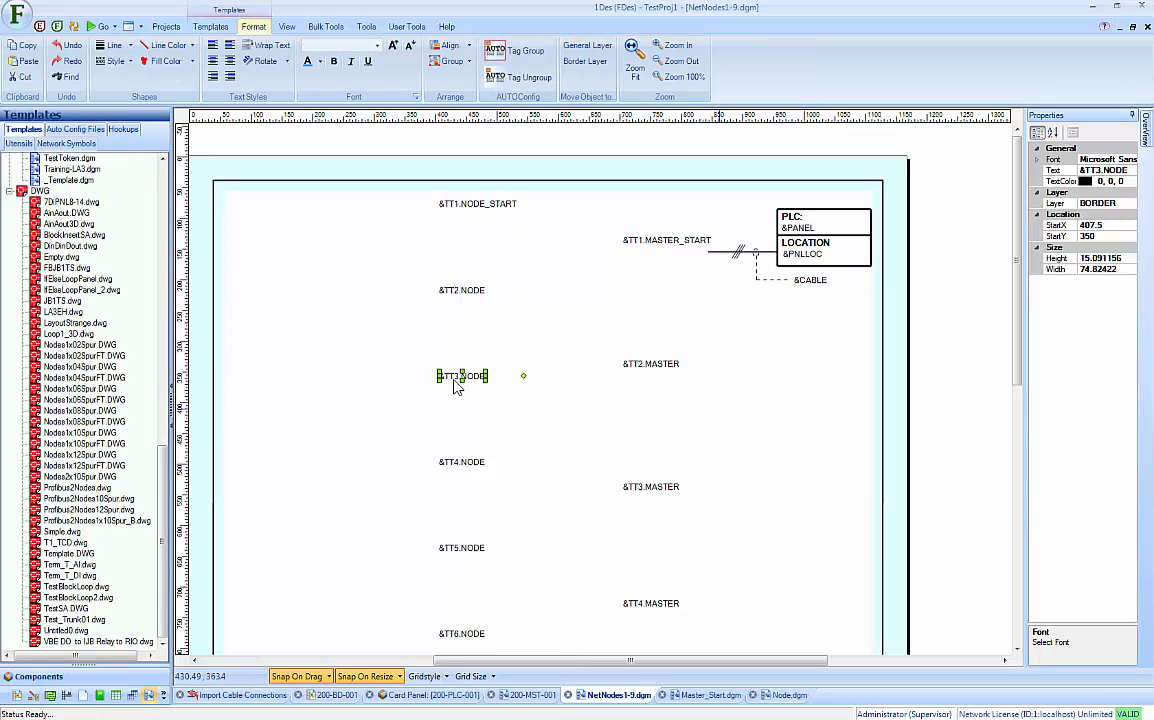
Step: Inspect the &TT5.INS instrument token at port P5 of the node block in Node.dgm
left_click(789, 695)
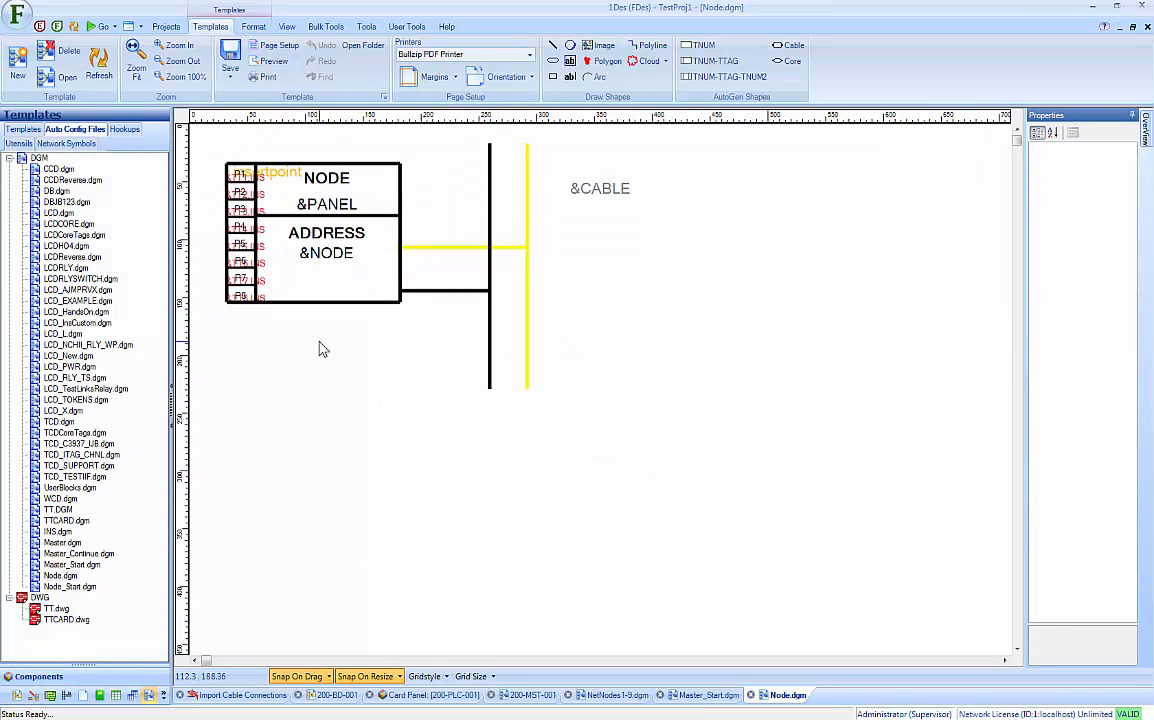
left_click(258, 250)
scroll(190, 249, "up", 1, "ctrl")
scroll(190, 249, "up", 2, "ctrl")
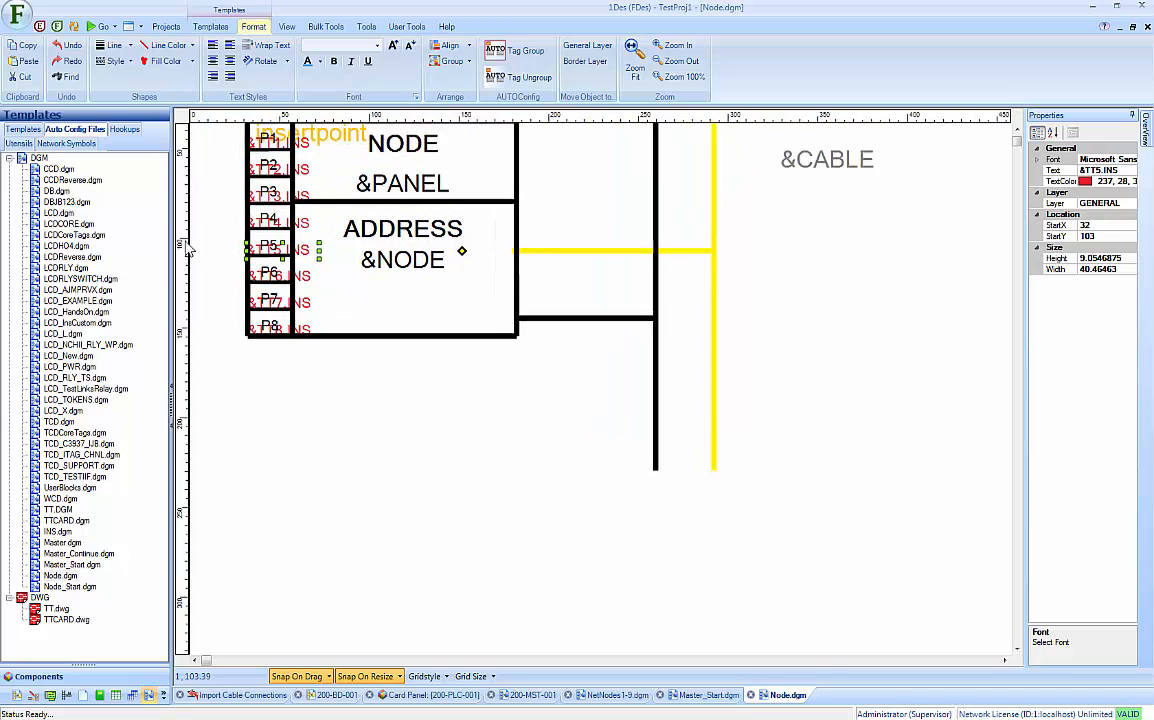
Step: Examine the number and INS parts of the &TT5.INS token text at port P5 in Node.dgm
double_click(320, 254)
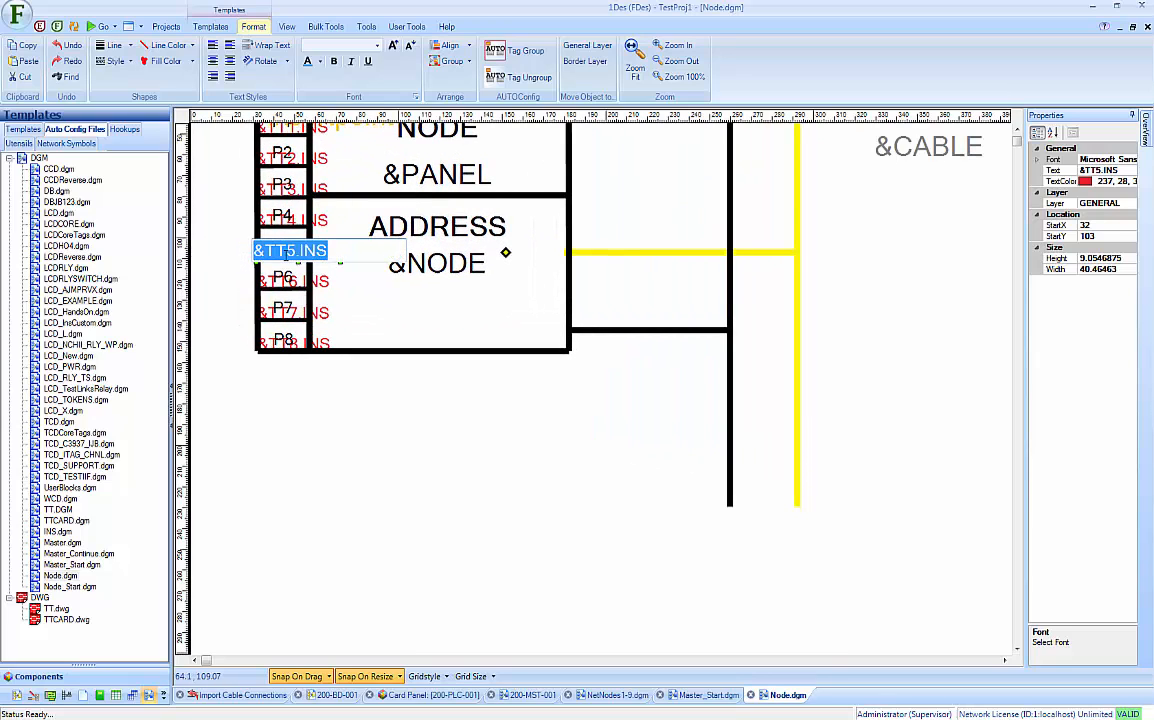
left_click(290, 251)
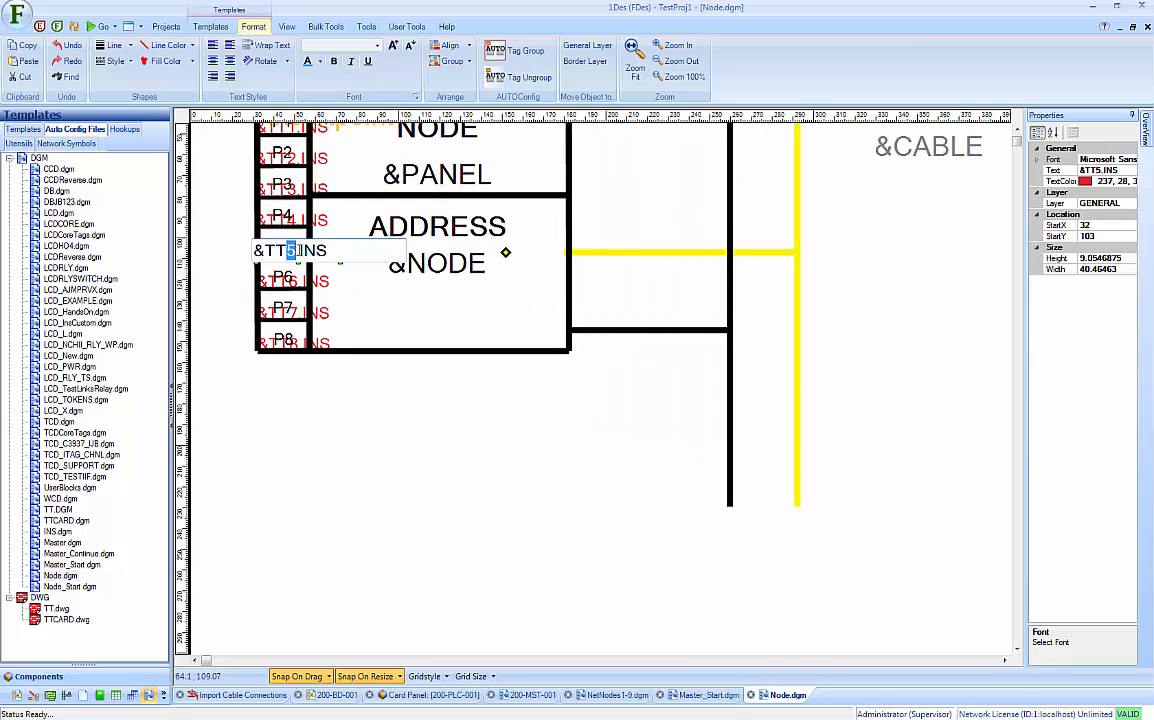
double_click(314, 250)
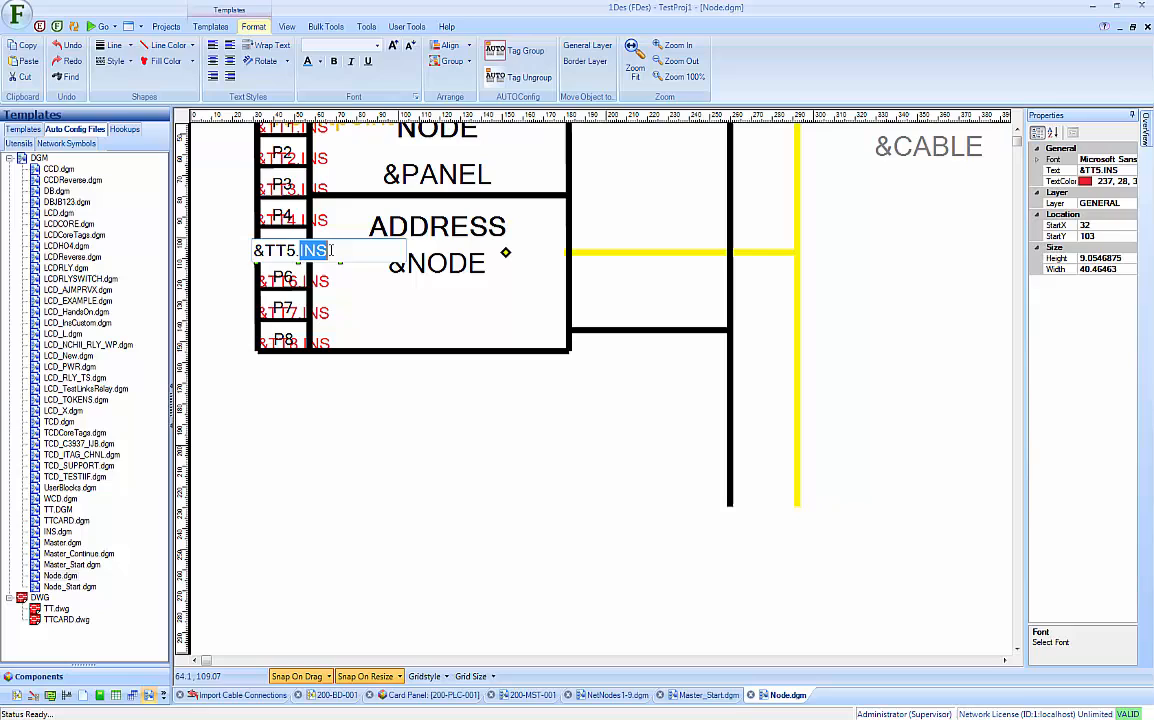
left_click(422, 512)
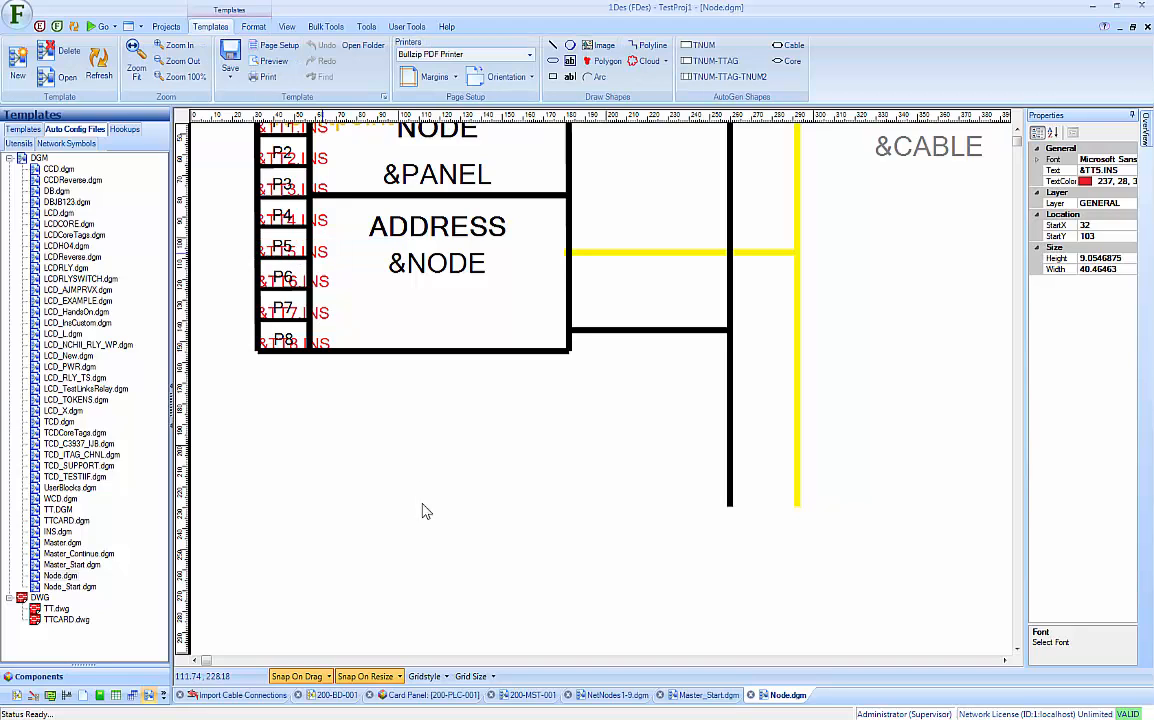
Step: Open the auto config file INS.dgm and inspect its instrument shapes and insertpoint text
left_click(55, 532)
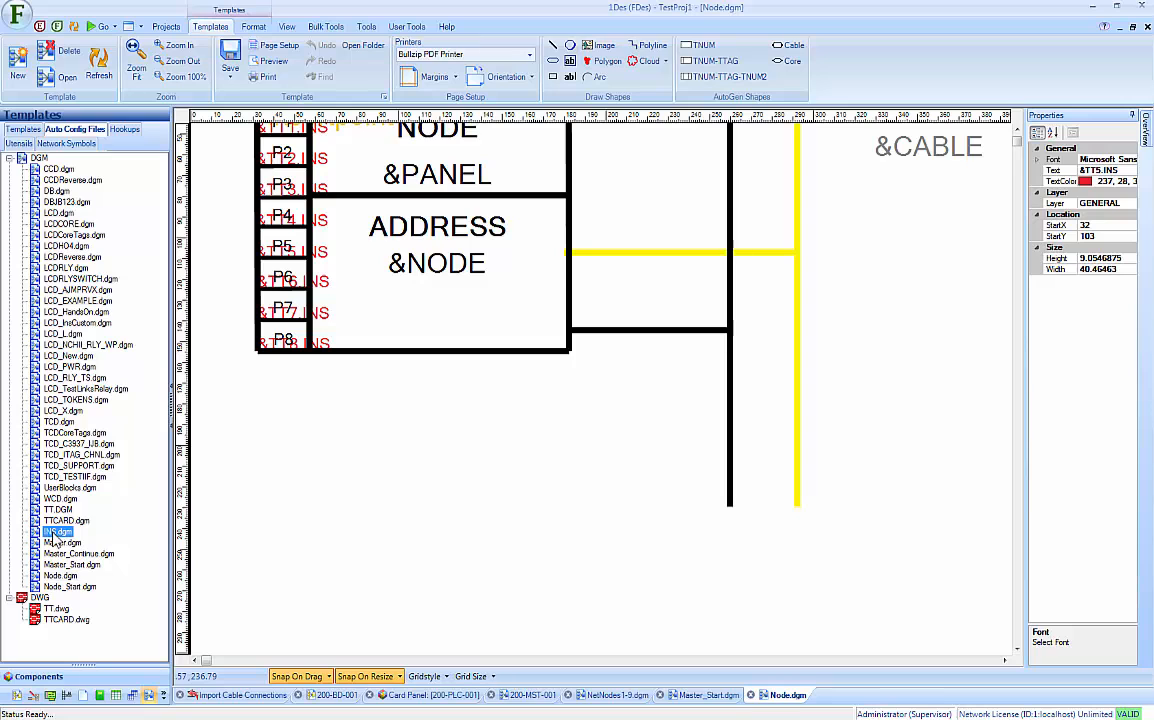
double_click(55, 532)
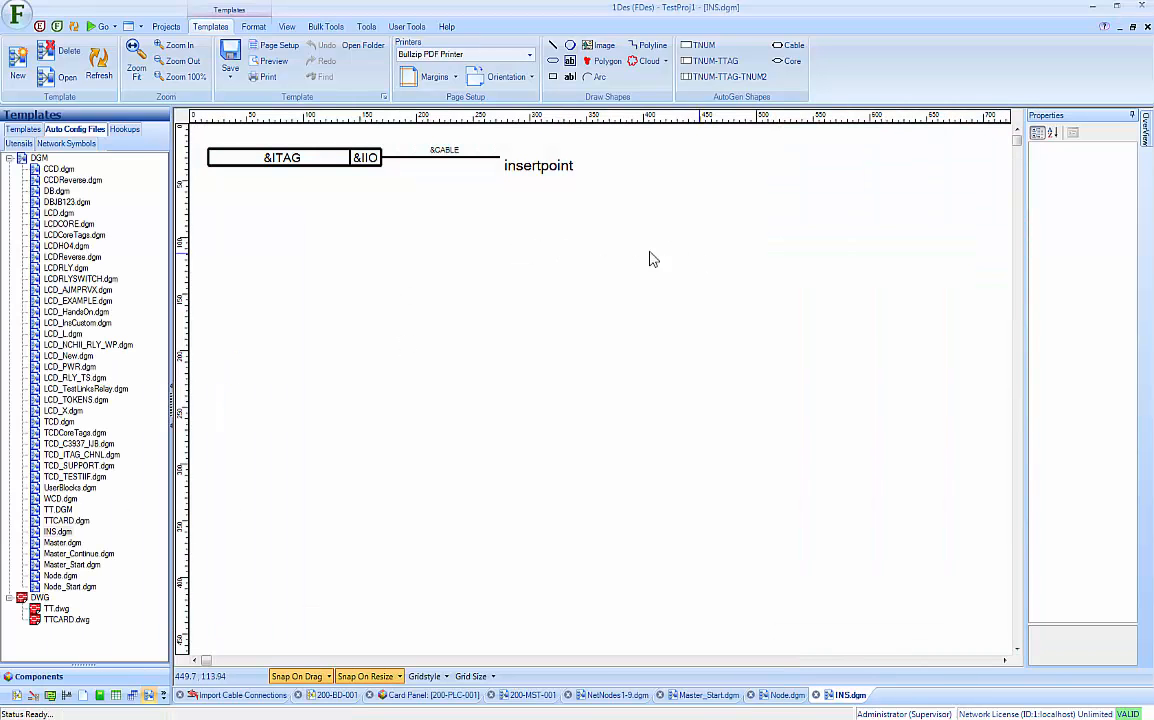
left_click_drag(640, 240, 203, 140)
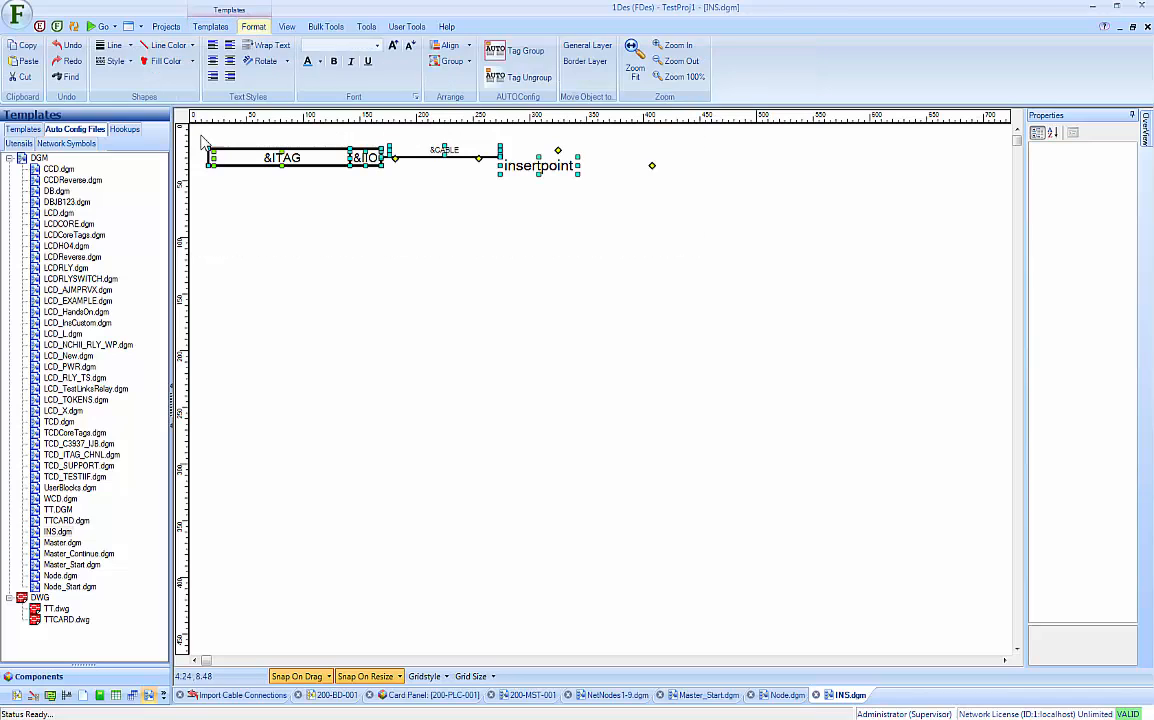
left_click(380, 208)
left_click(530, 170)
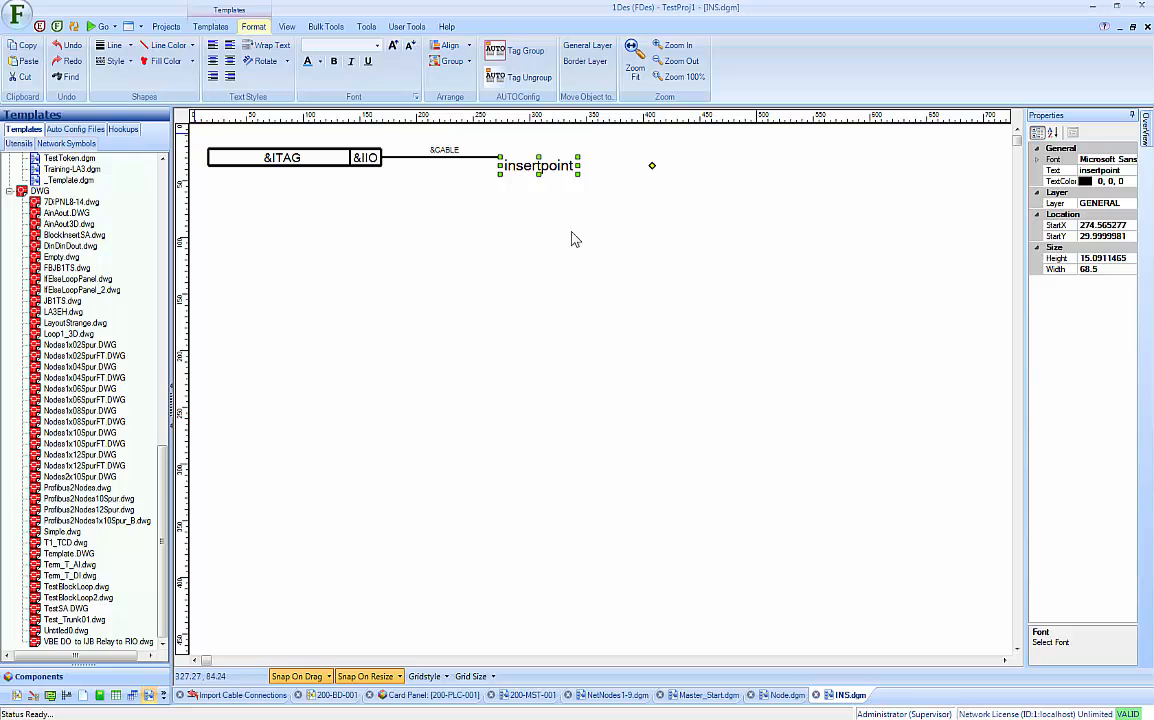
Step: Compare the &TT8.INS token at port P8 in Node.dgm with template NetNodes1-9.dgm and the node blocks in layout 200-MST-001
left_click(788, 694)
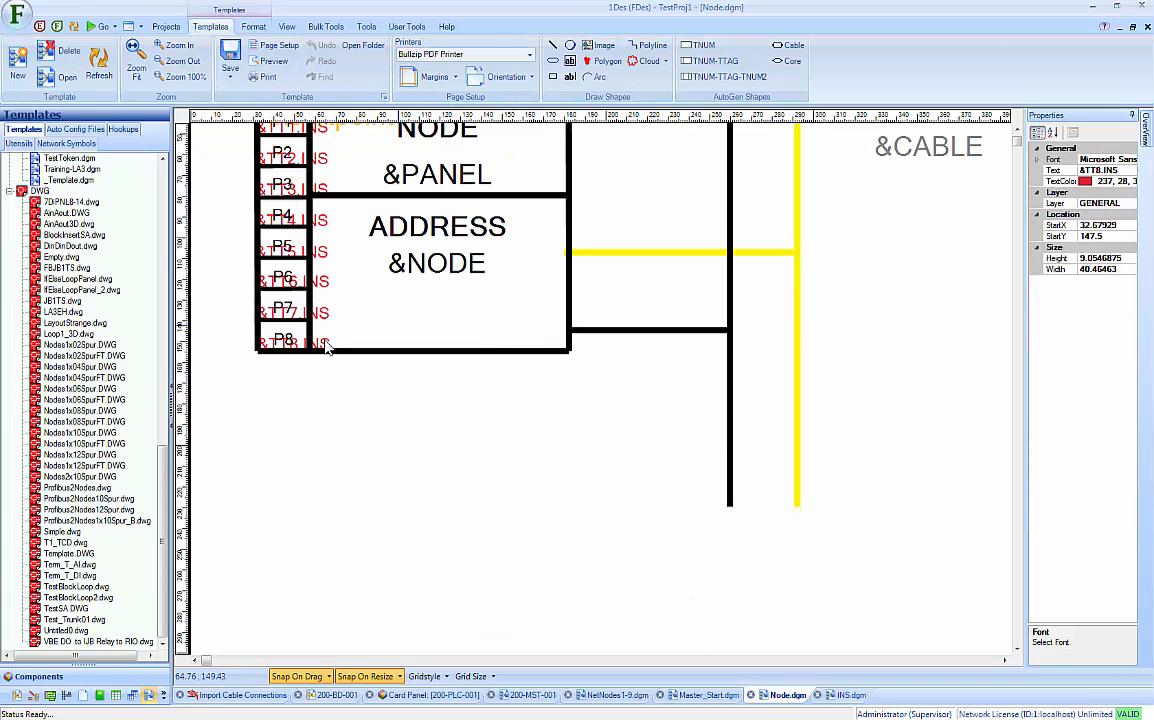
left_click(327, 343)
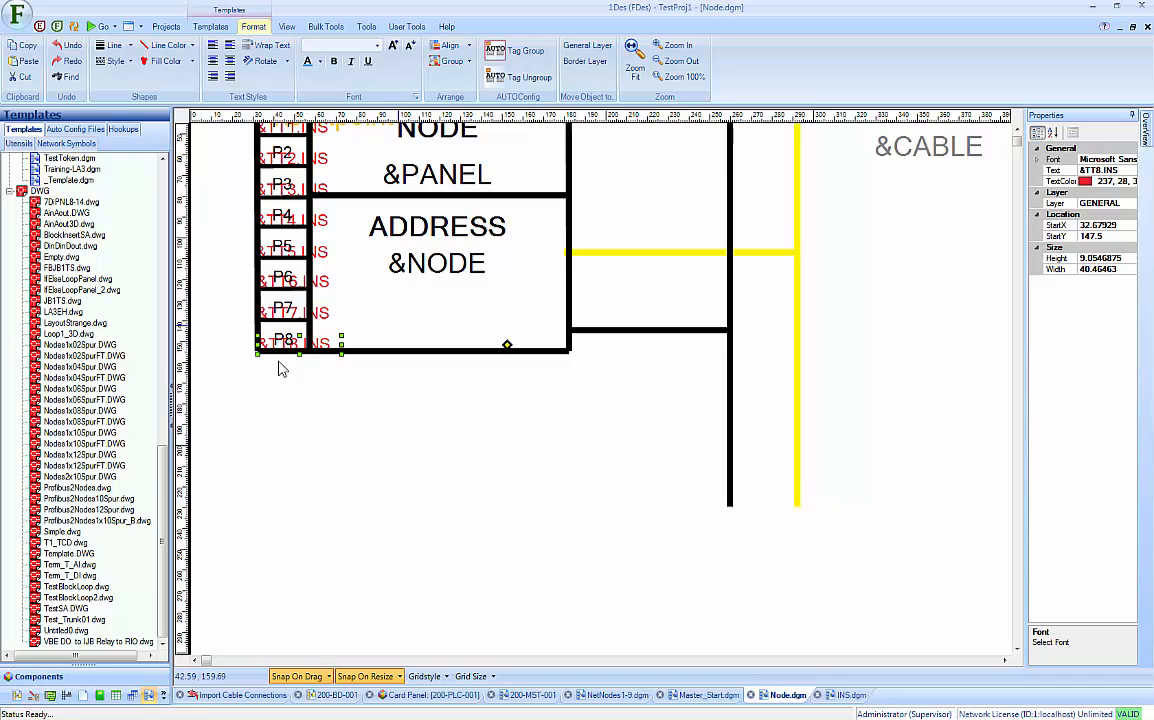
left_click(624, 696)
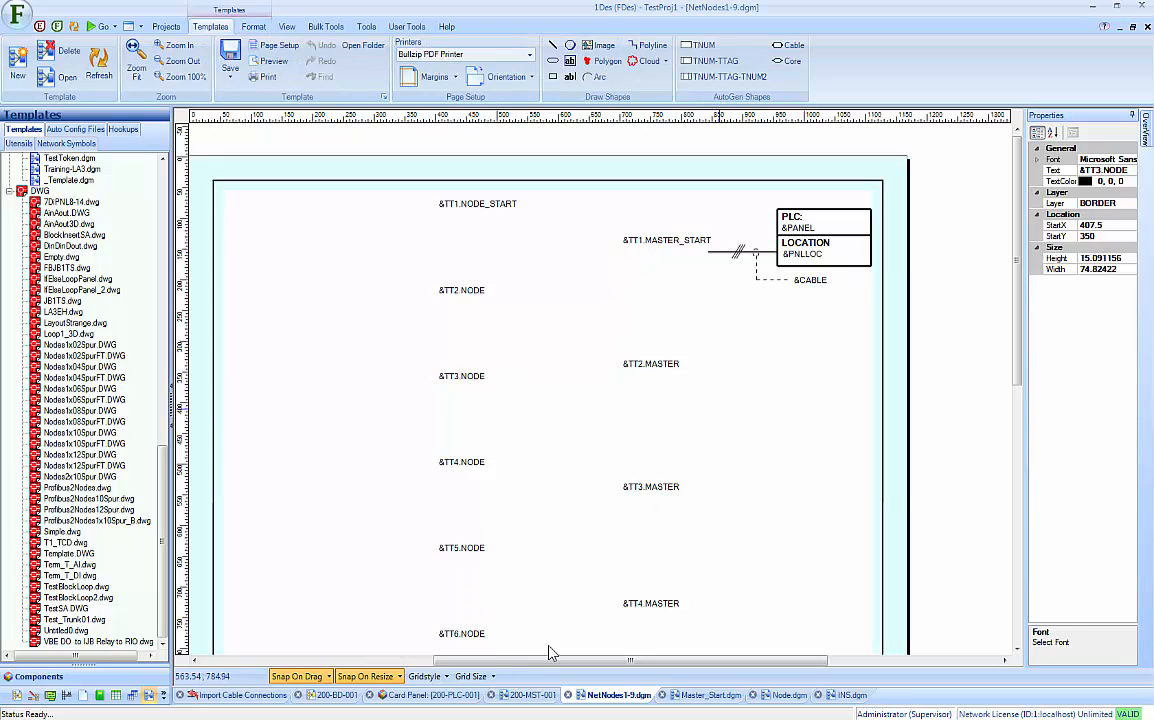
left_click(533, 695)
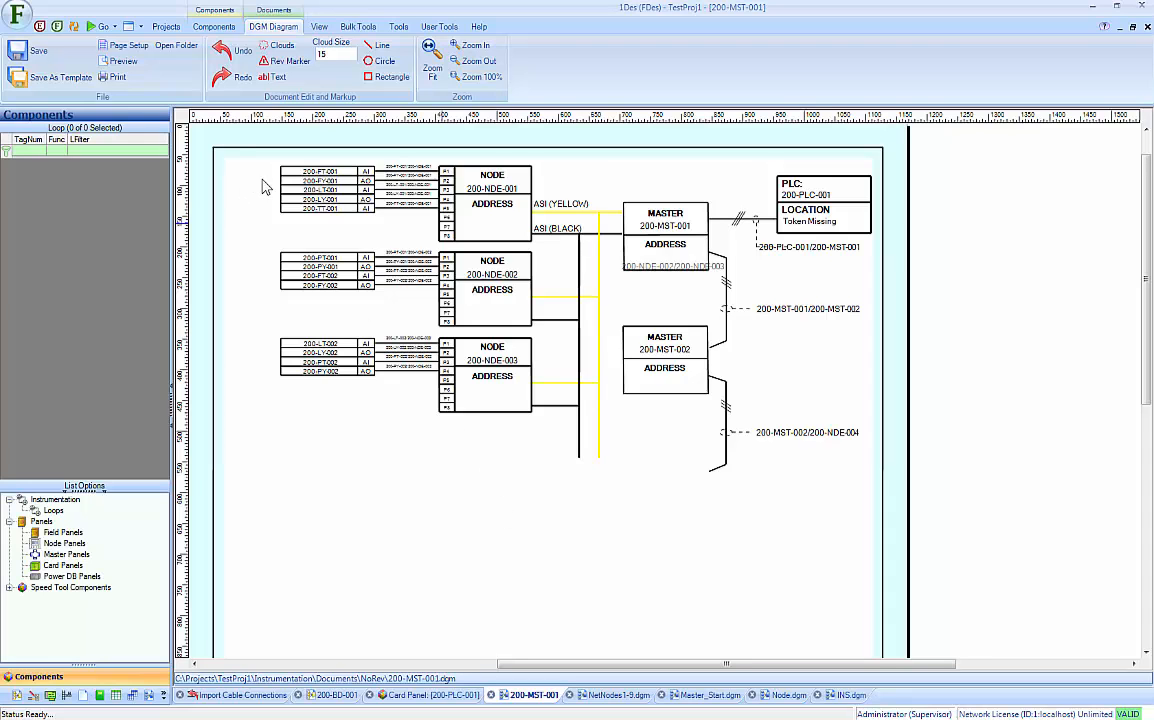
scroll(269, 176, "up", 2)
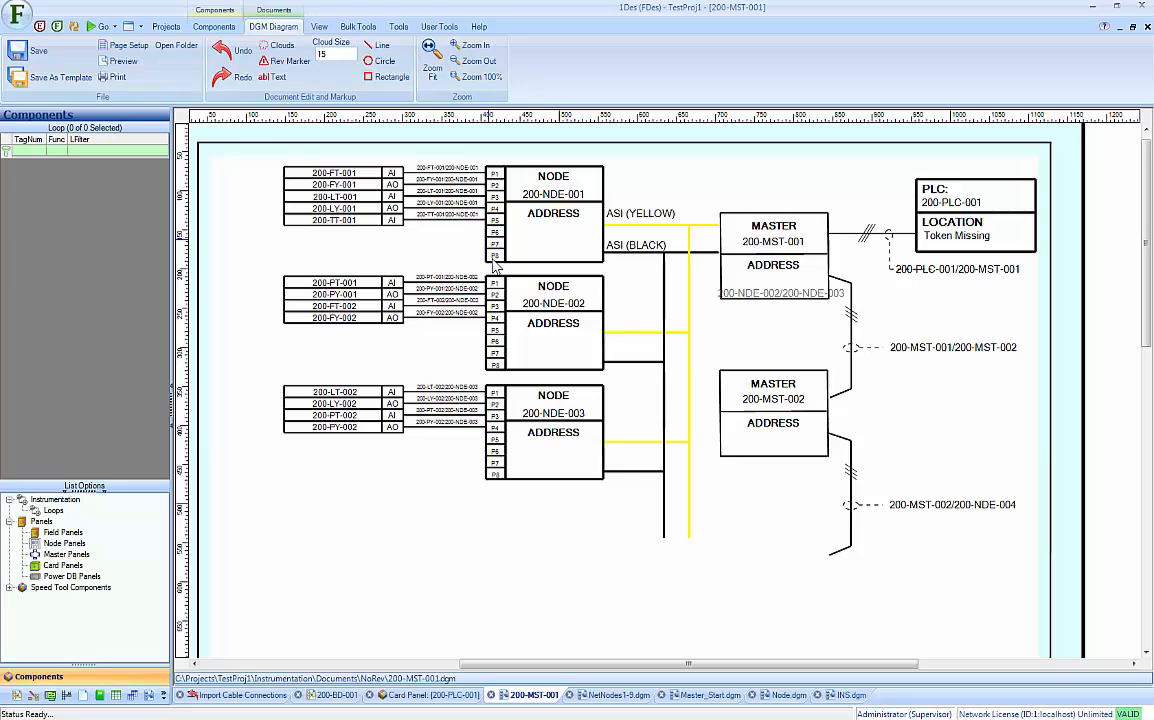
Step: Open node panel 200-NDE-001 from the list of node panels and select its root item
left_click(66, 543)
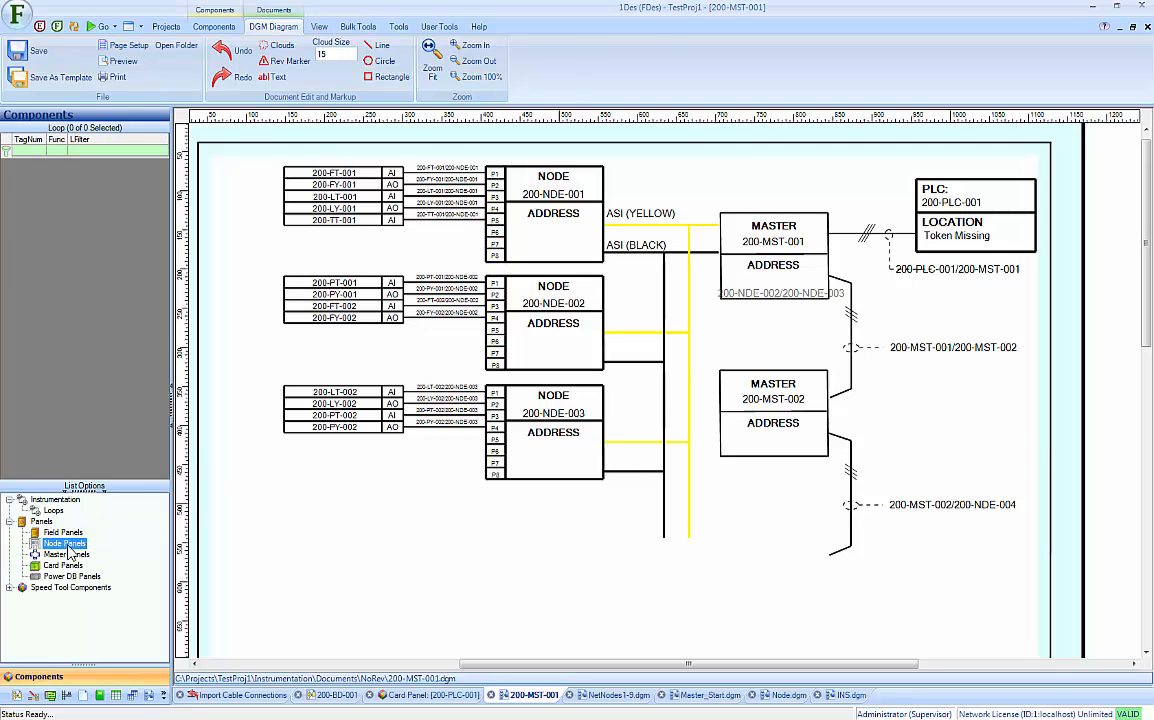
double_click(36, 163)
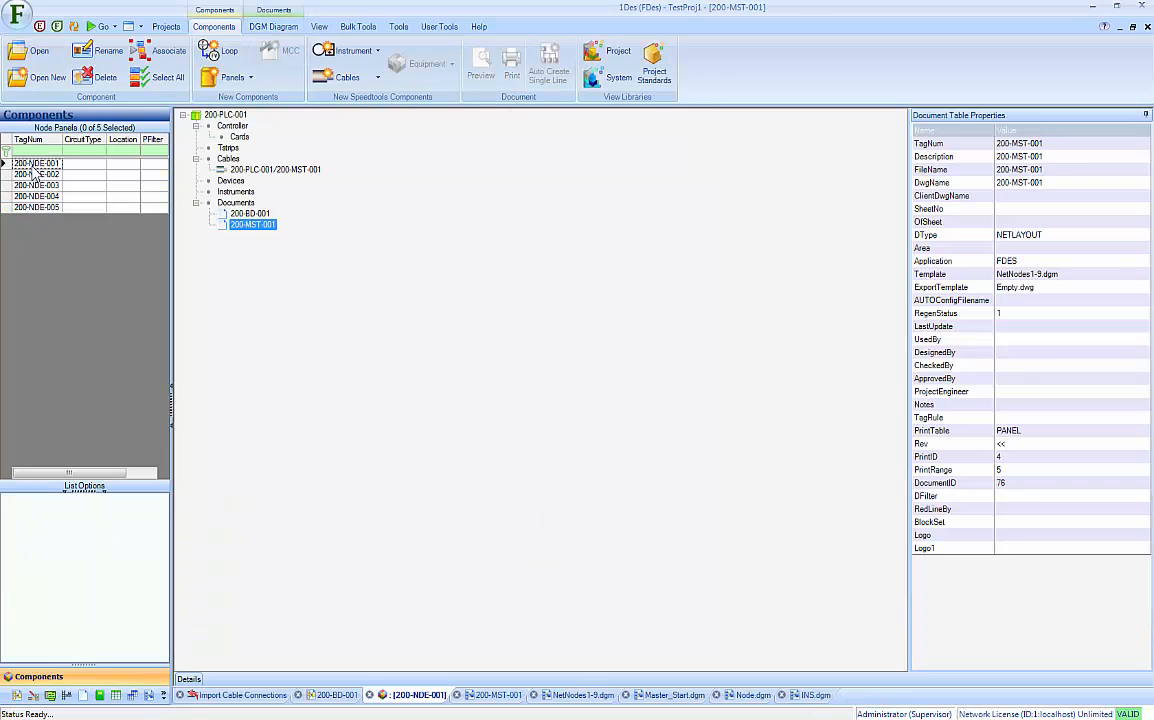
left_click(224, 125)
left_click(234, 115)
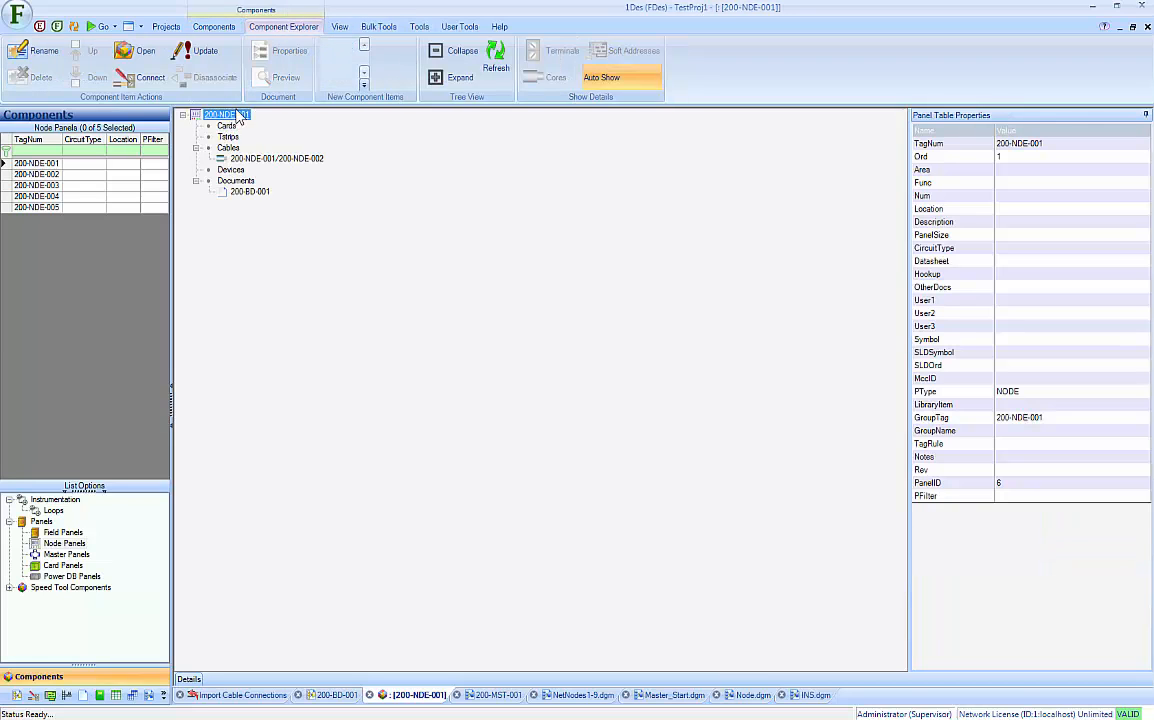
Step: Add a card tagged 200-NDE-001 to the node panel, declining a new card Tstrip and document
left_click(226, 125)
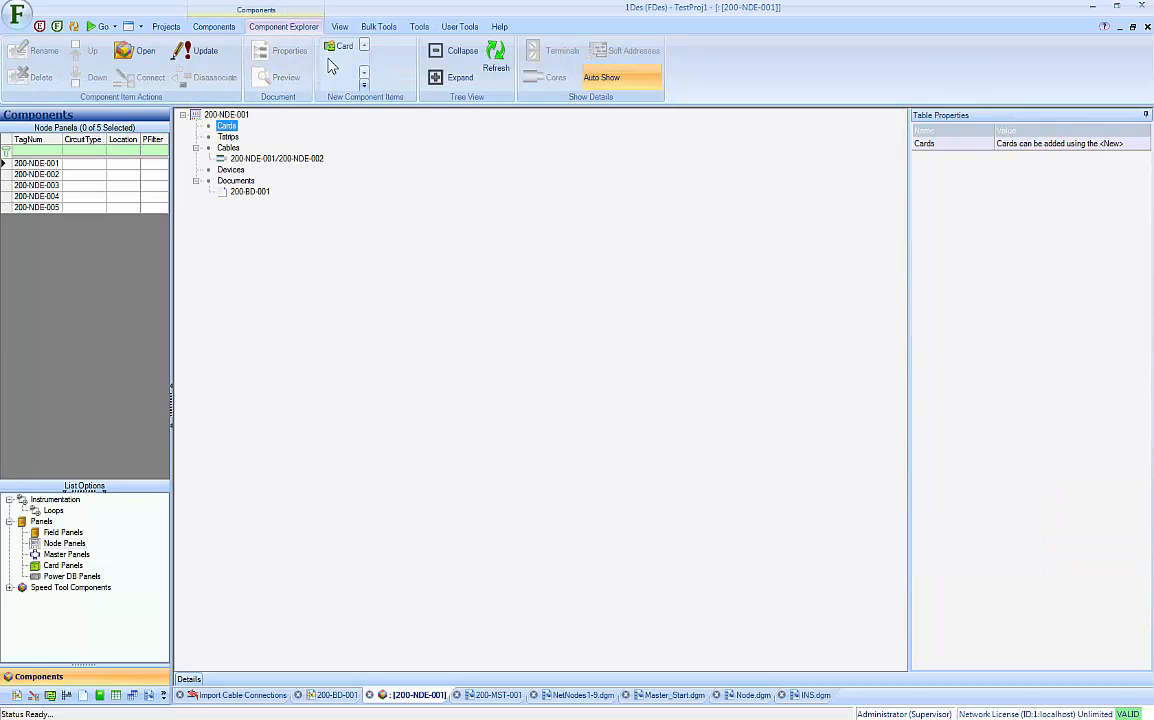
left_click(342, 46)
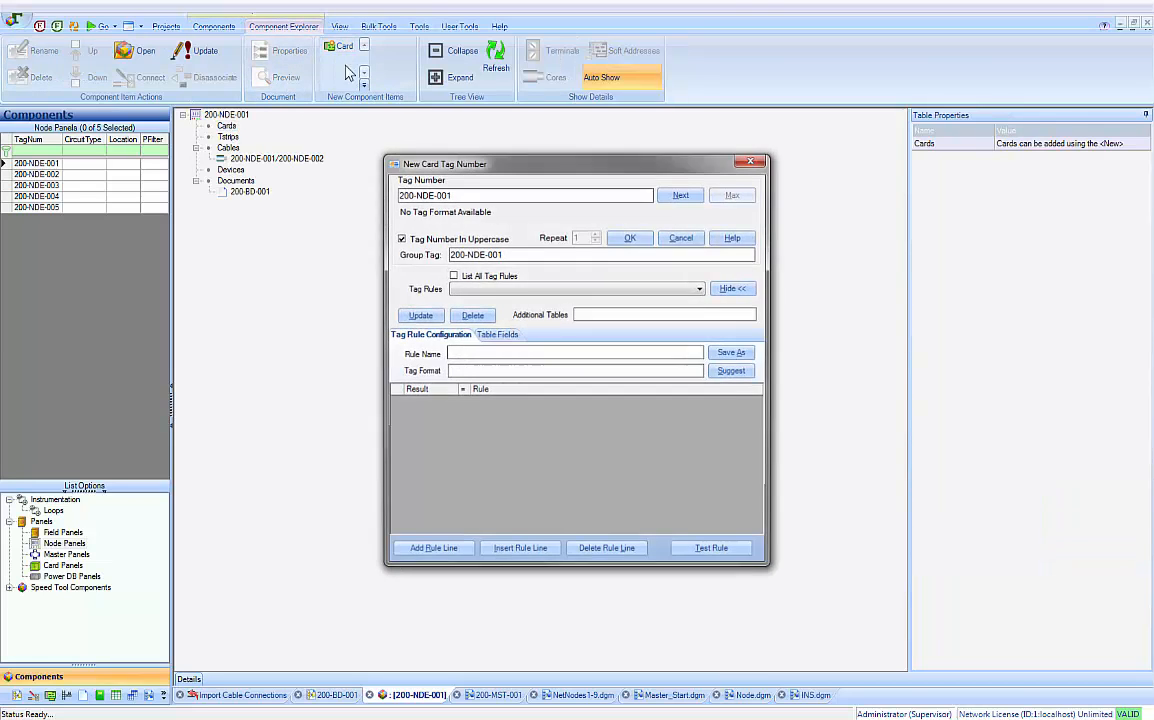
left_click(630, 238)
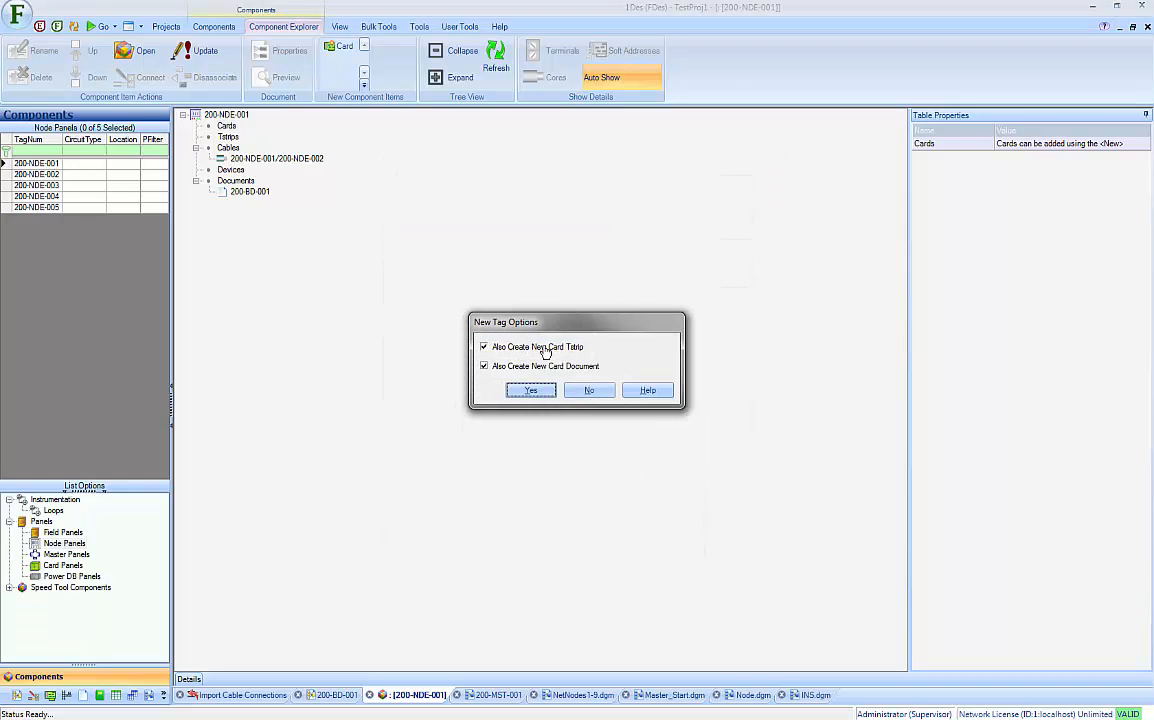
left_click(589, 390)
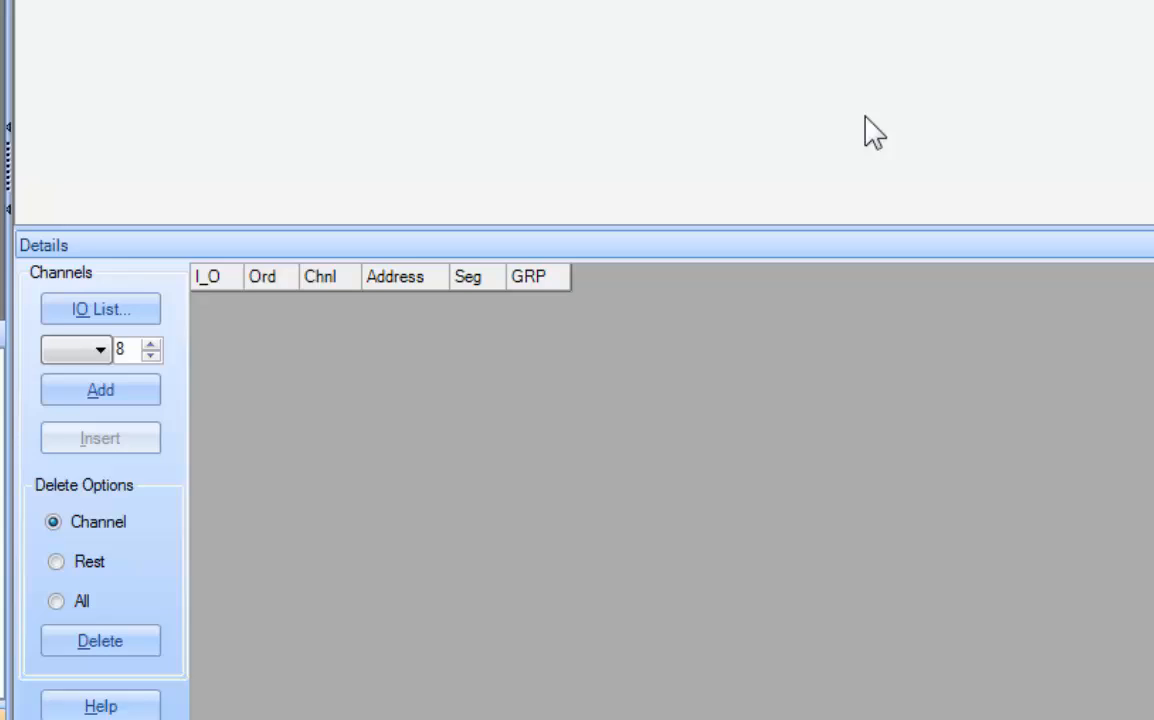
Step: Add four AI channels and four AO channels to card 200-NDE-001
left_click(108, 349)
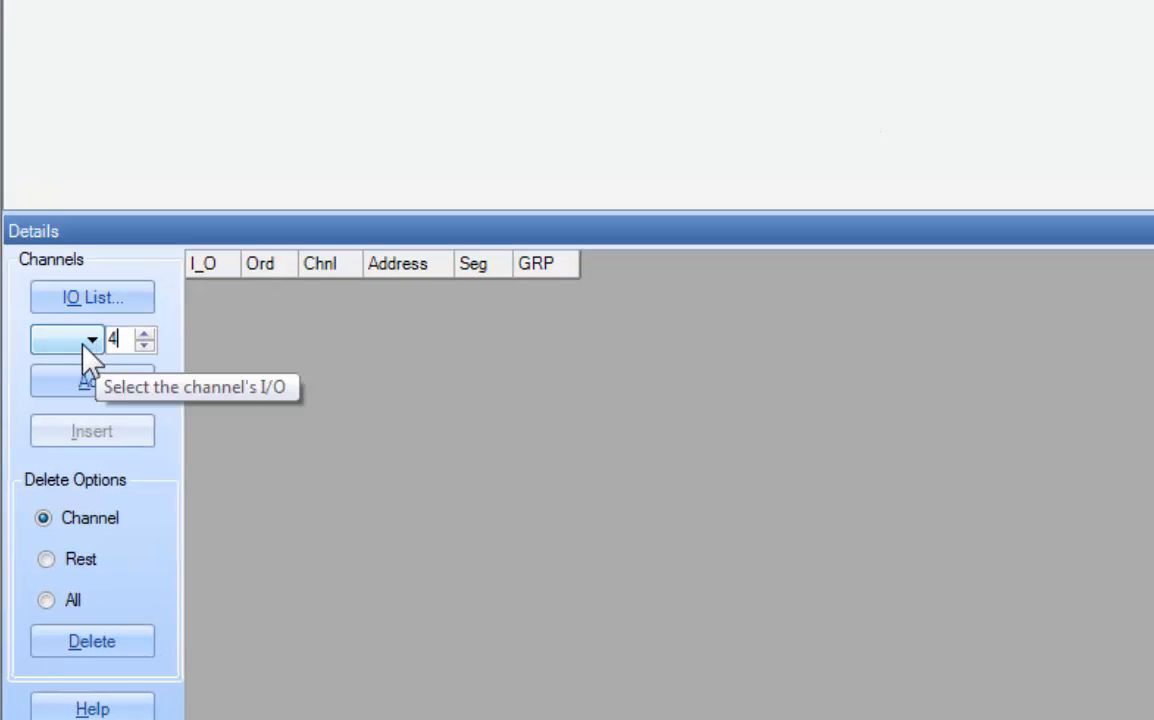
left_click(84, 341)
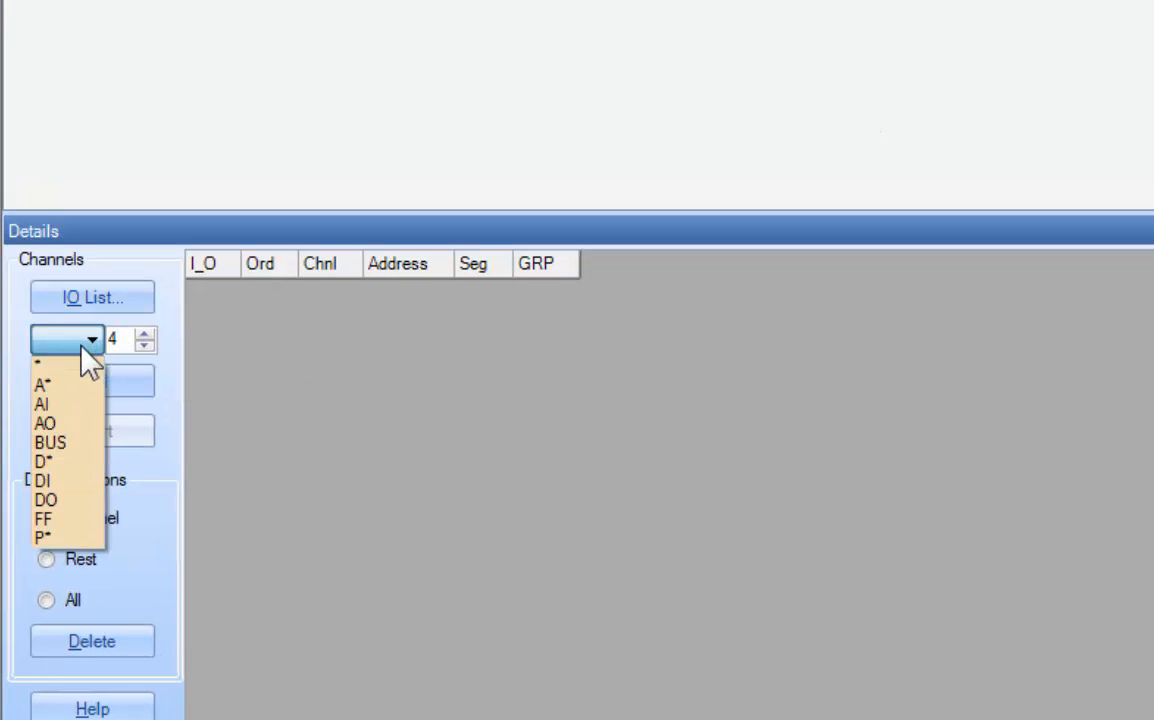
left_click(91, 384)
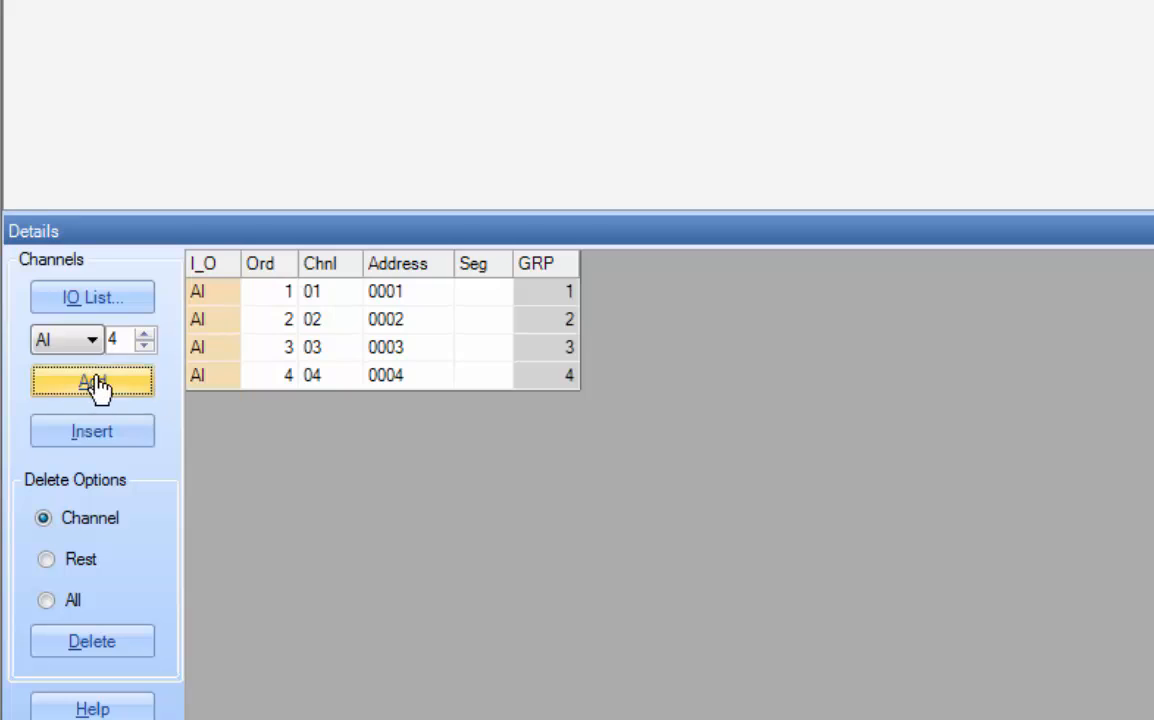
left_click(92, 341)
left_click(83, 421)
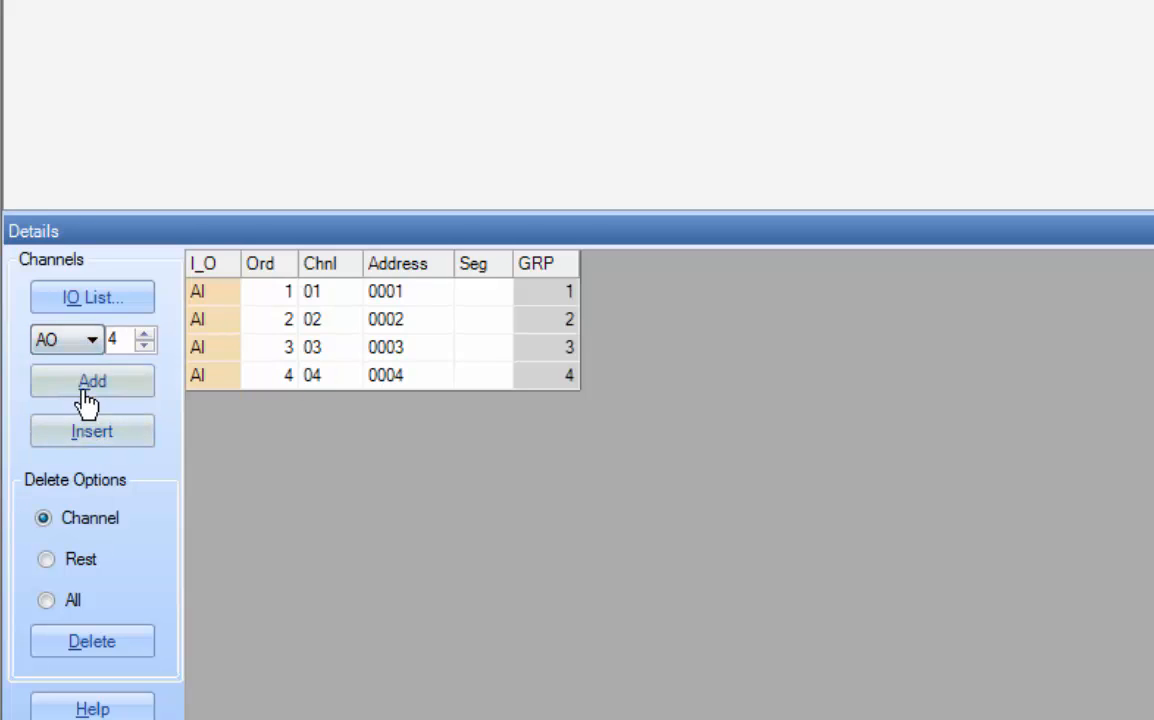
left_click(87, 384)
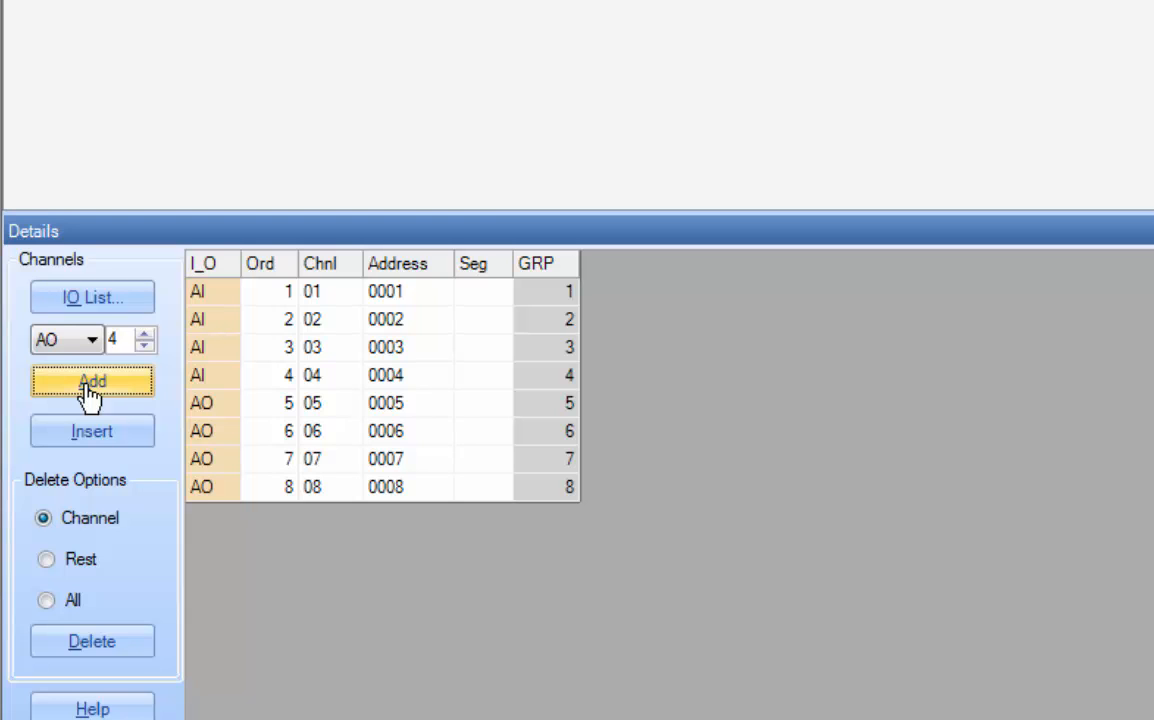
left_click(200, 298)
left_click(205, 463)
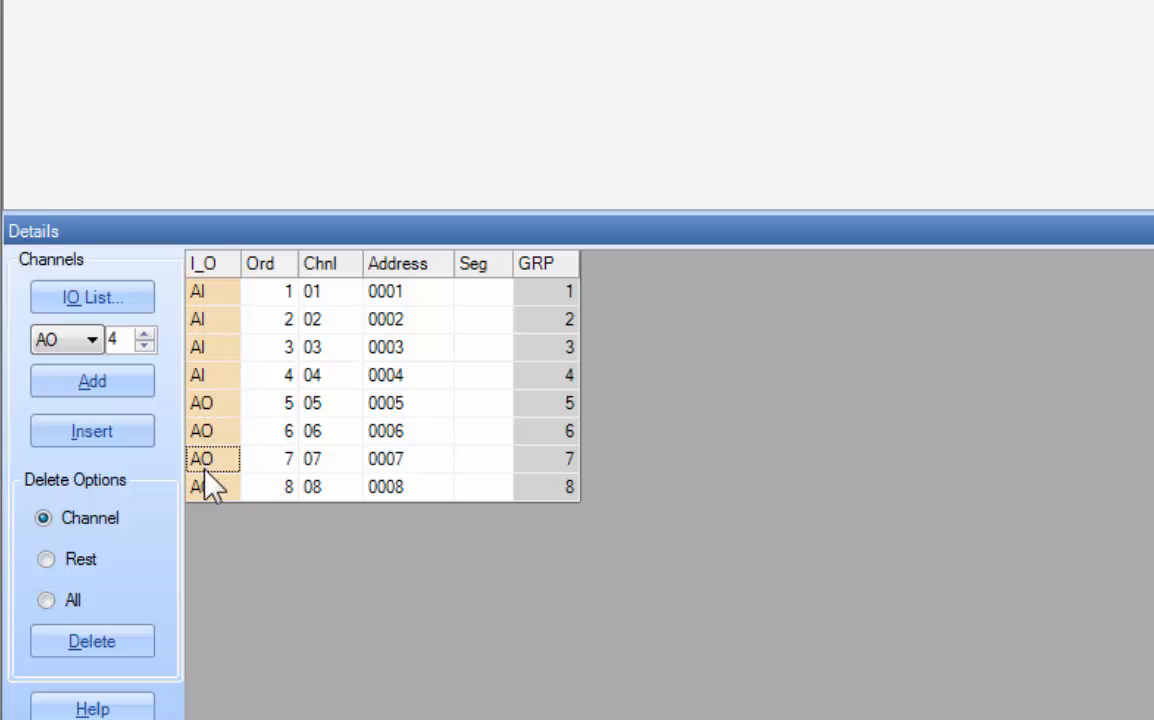
left_click(205, 480)
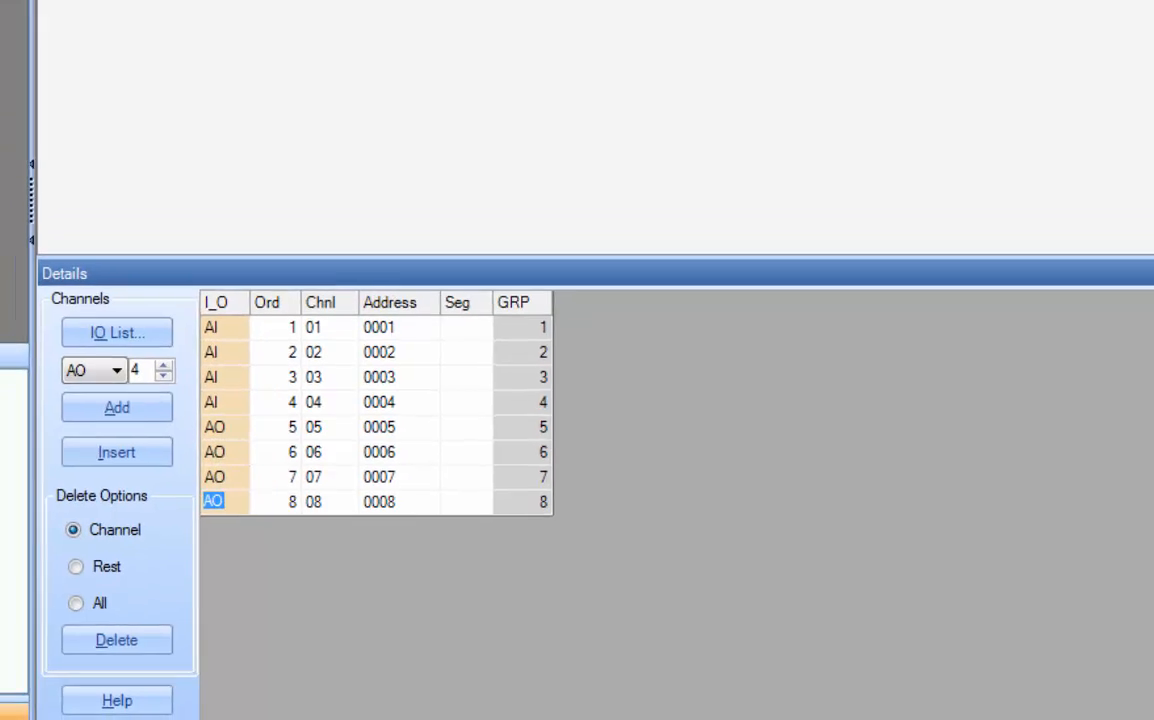
Step: Switch to Card Connect and open the card connection for 200-NDE-001
left_click(232, 149)
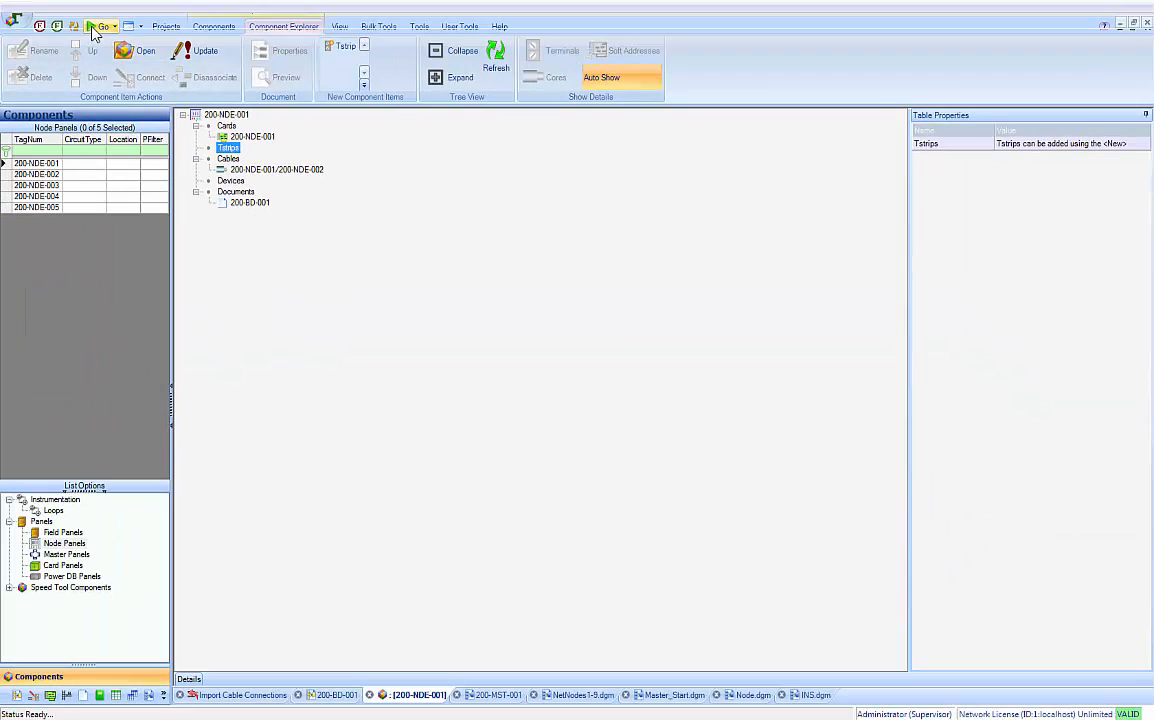
left_click(102, 26)
left_click(119, 131)
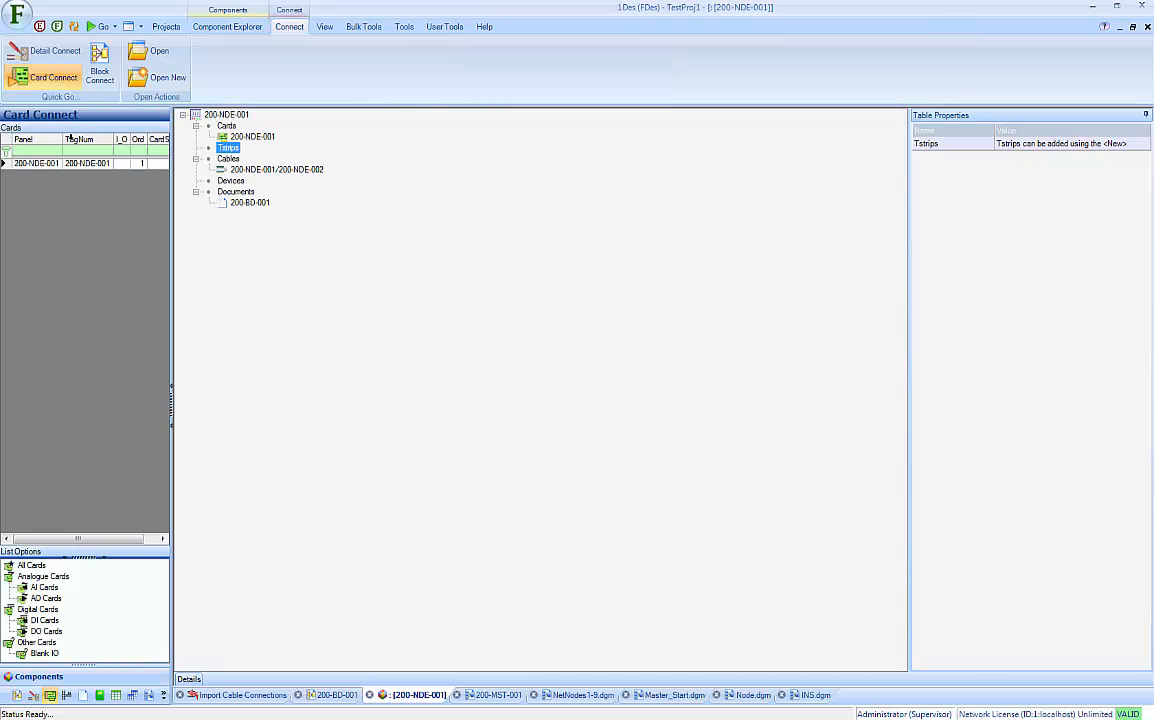
double_click(39, 165)
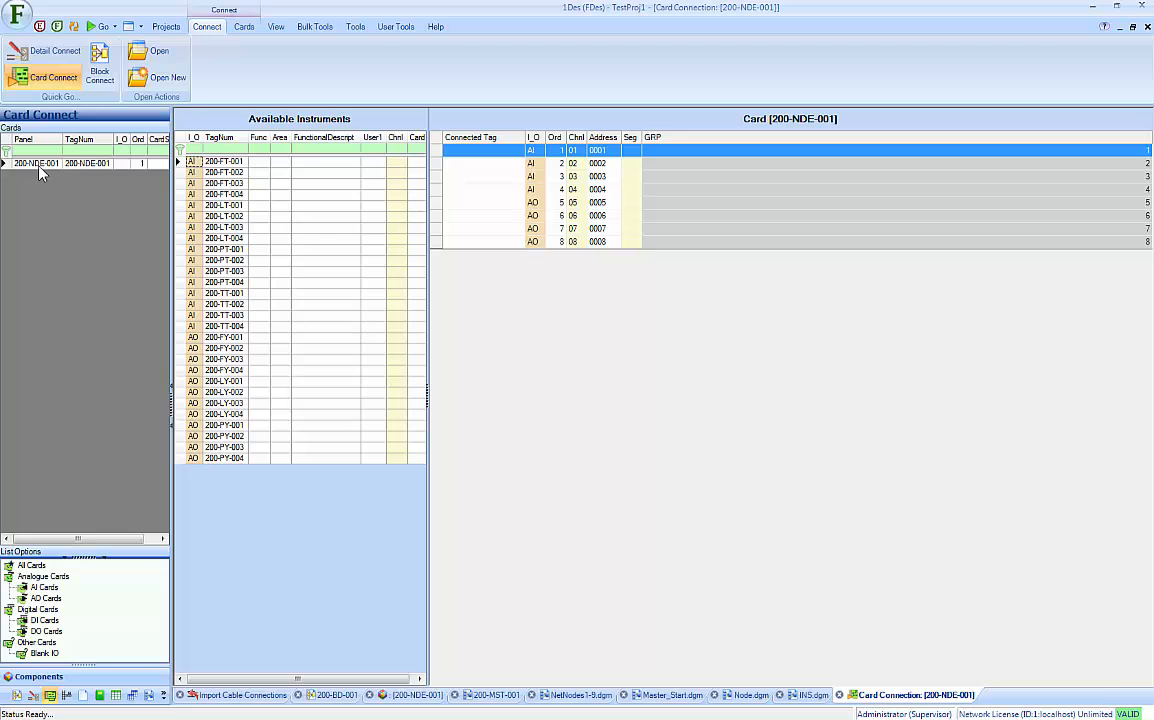
Step: Check node 200-NDE-001's instruments in layout 200-MST-001 and connect 200-FT-001, 200-LT-001 and 200-TT-001 to card channels 01, 02 and 03
left_click(495, 694)
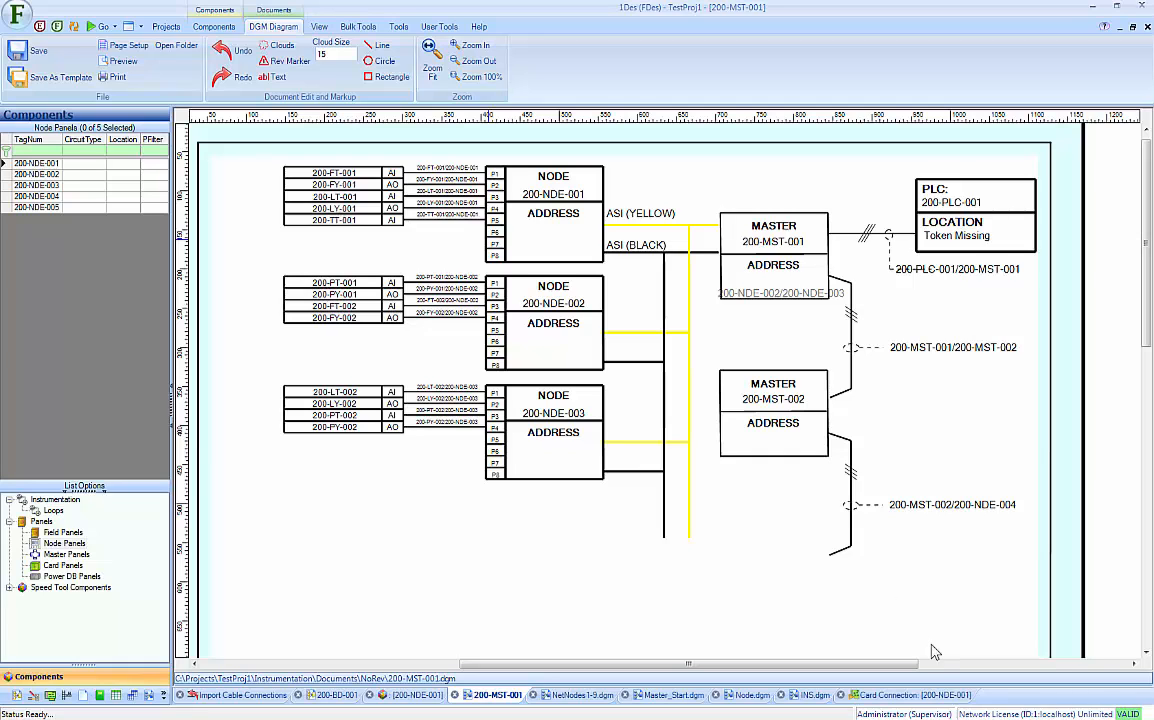
left_click(910, 694)
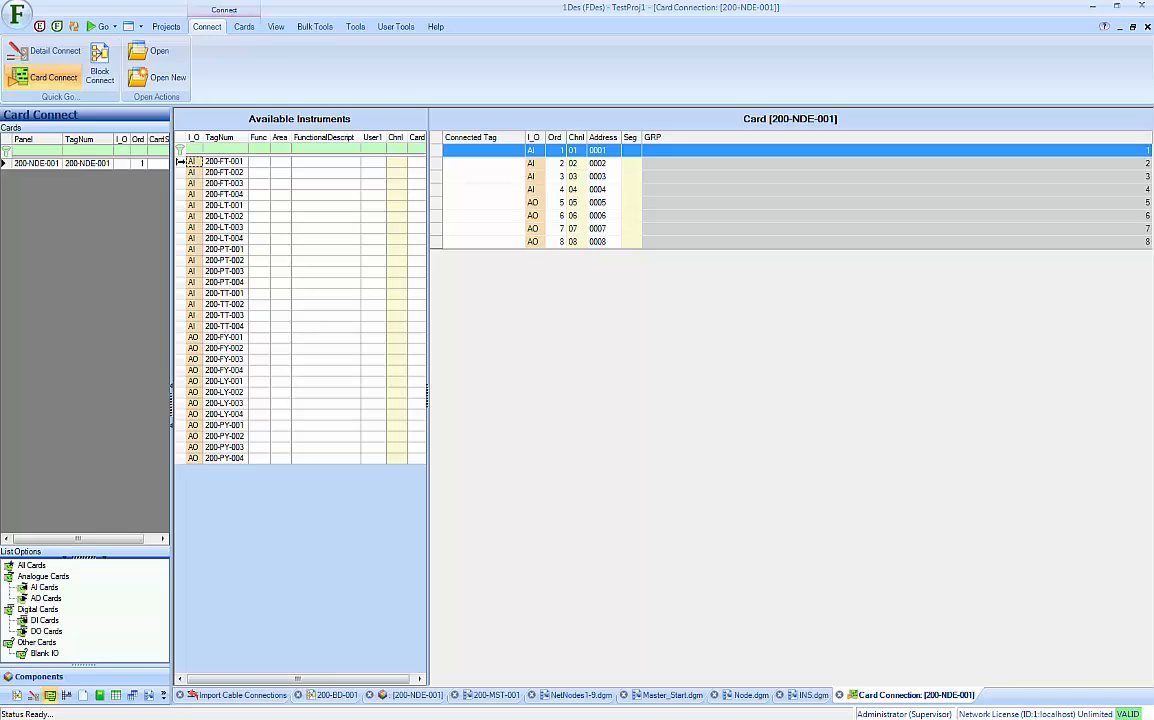
left_click(176, 161)
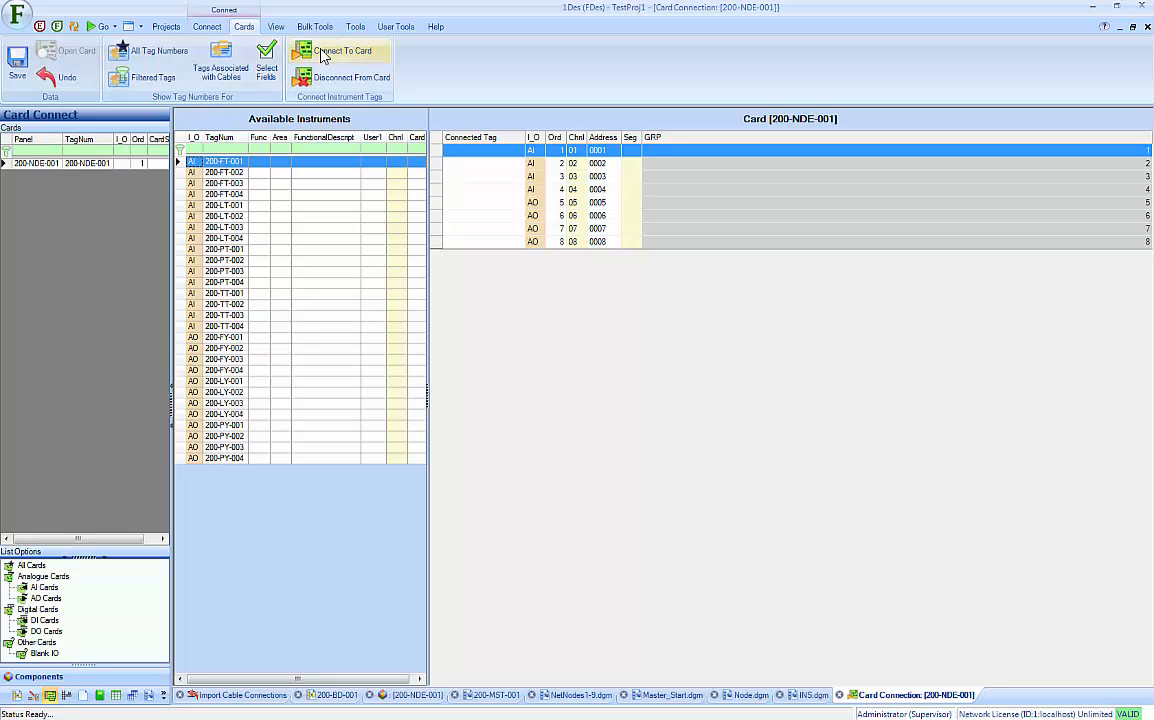
left_click(298, 47)
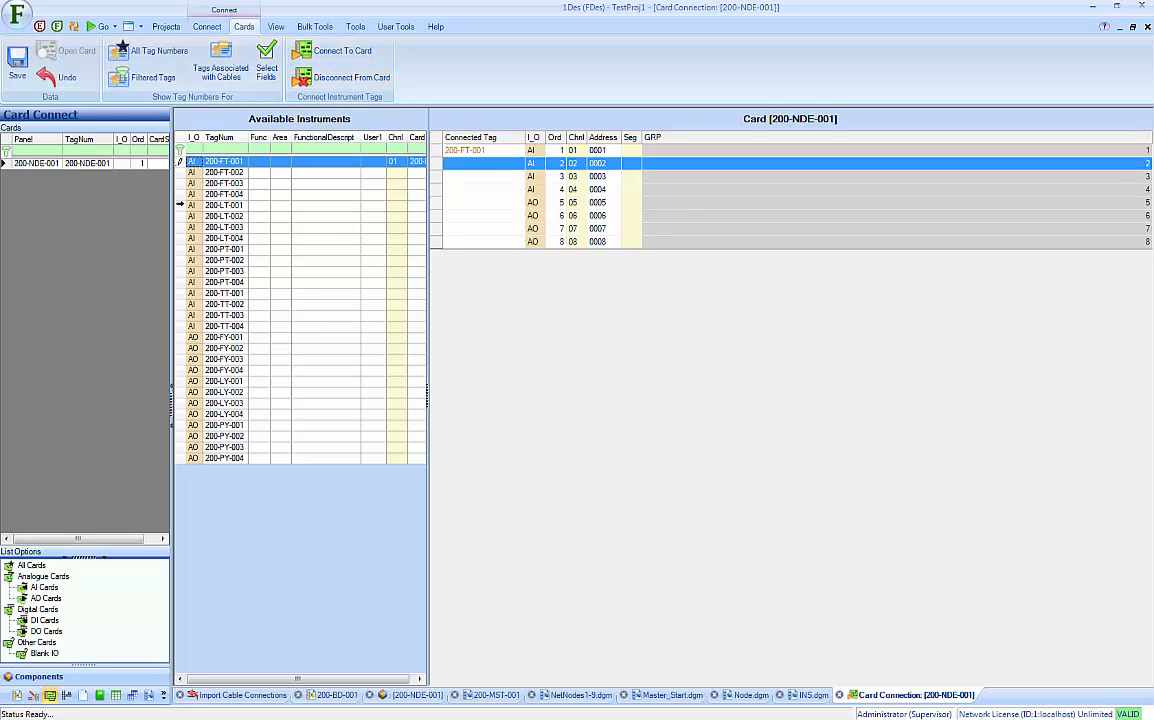
left_click(178, 205)
left_click(322, 59)
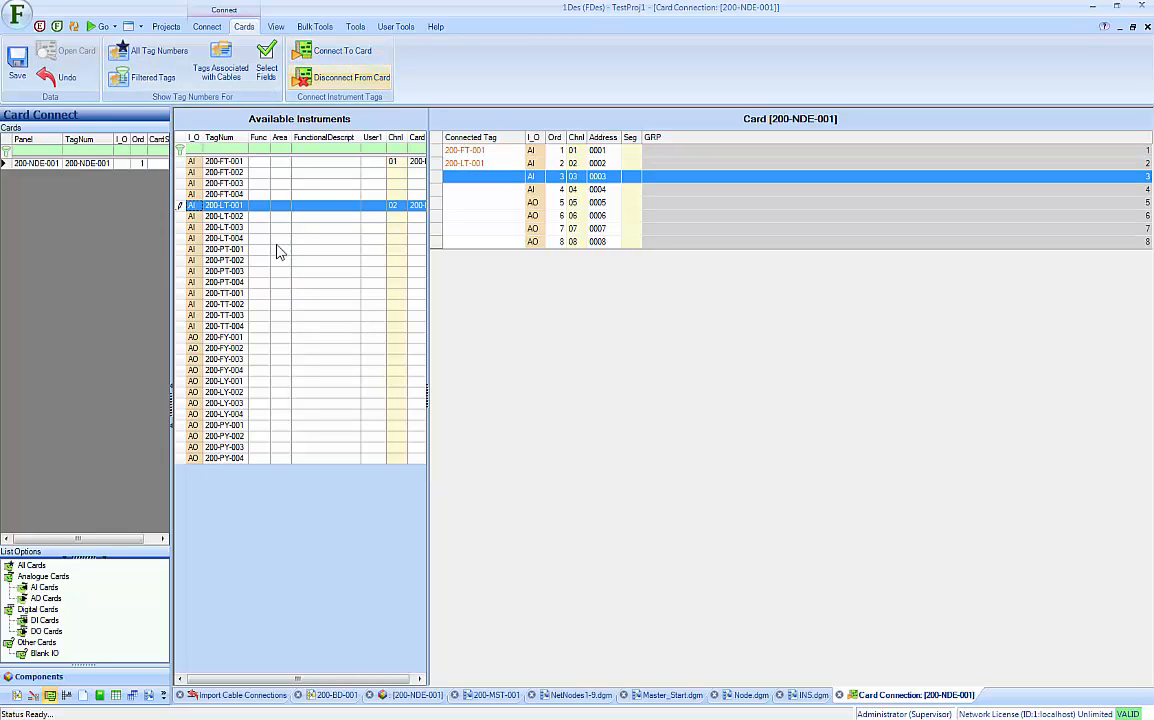
left_click(178, 292)
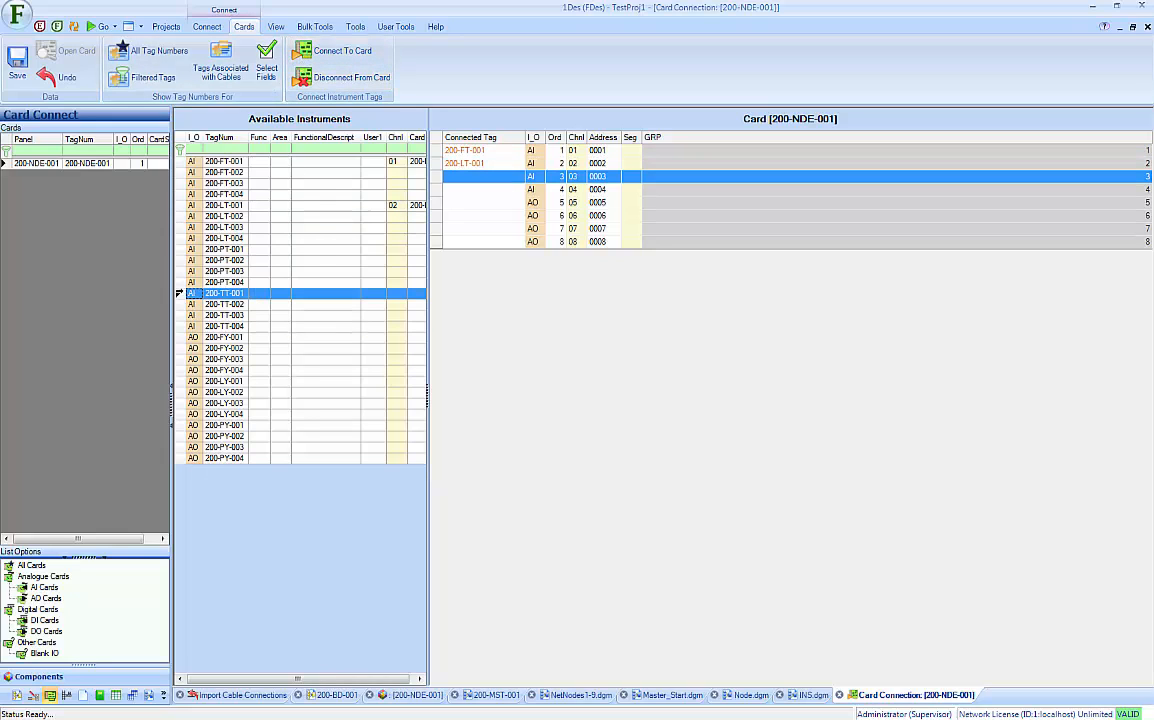
left_click(326, 58)
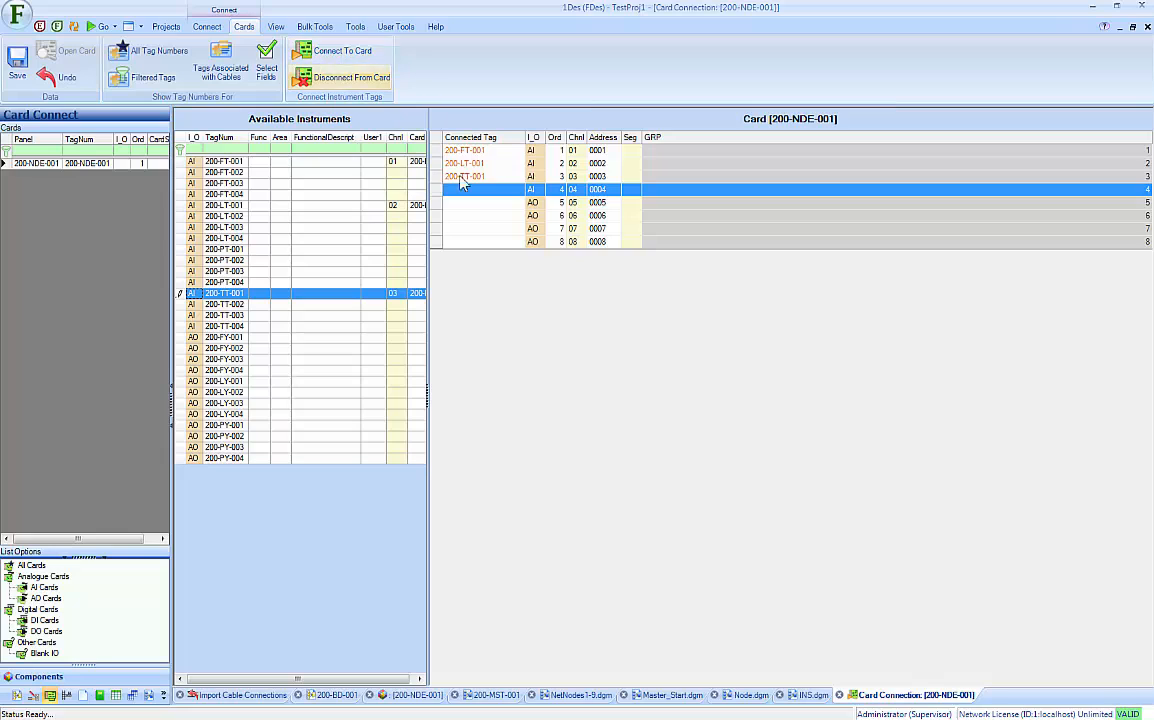
Step: Connect AO instruments 200-FY-001 and 200-LY-001 to card channels 05 and 06, and save the card connections
left_click(530, 205)
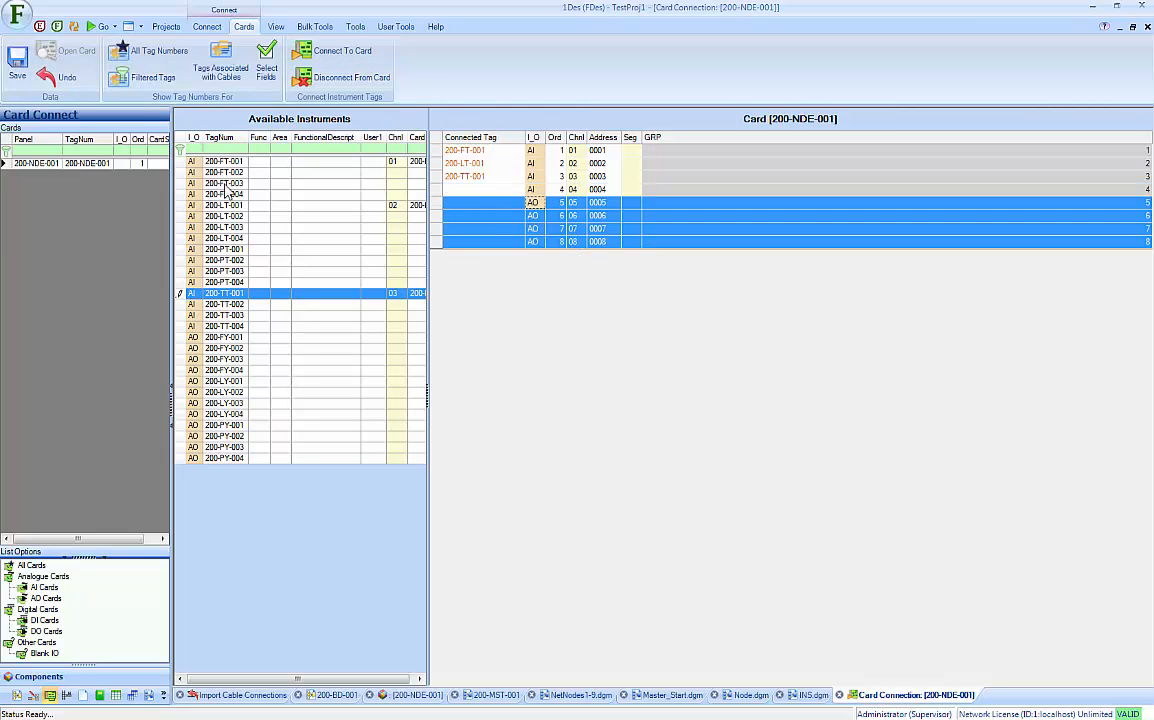
left_click(194, 340)
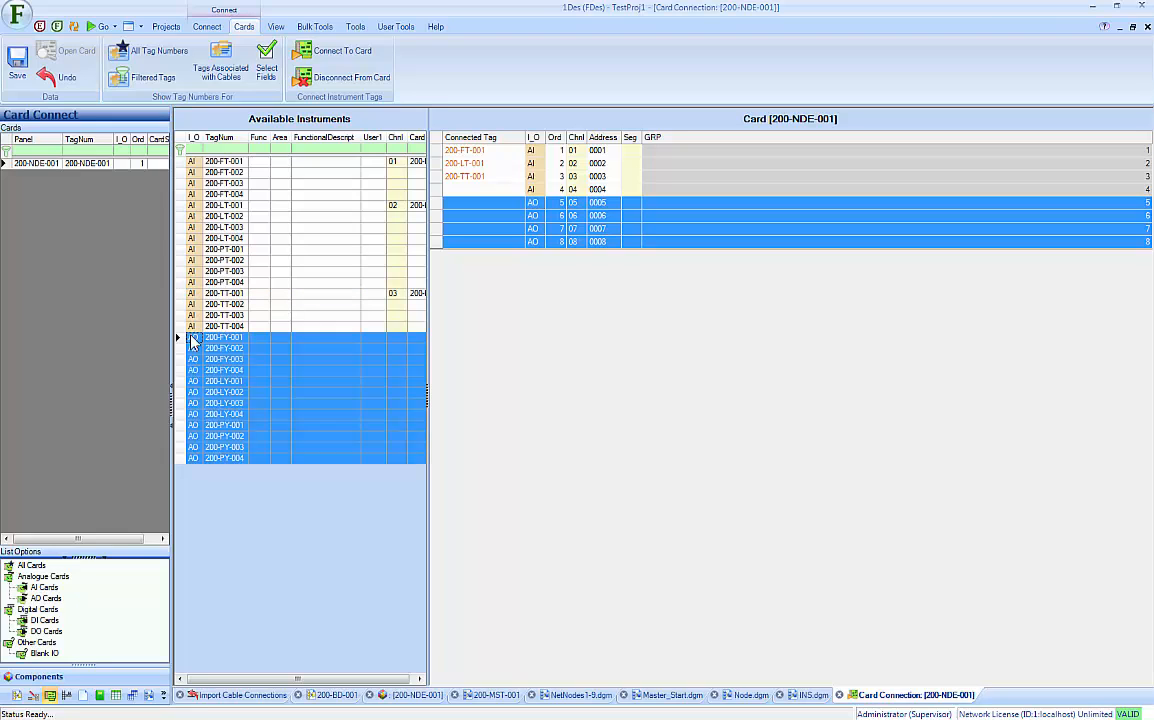
left_click(194, 340)
left_click(181, 338)
left_click(322, 44)
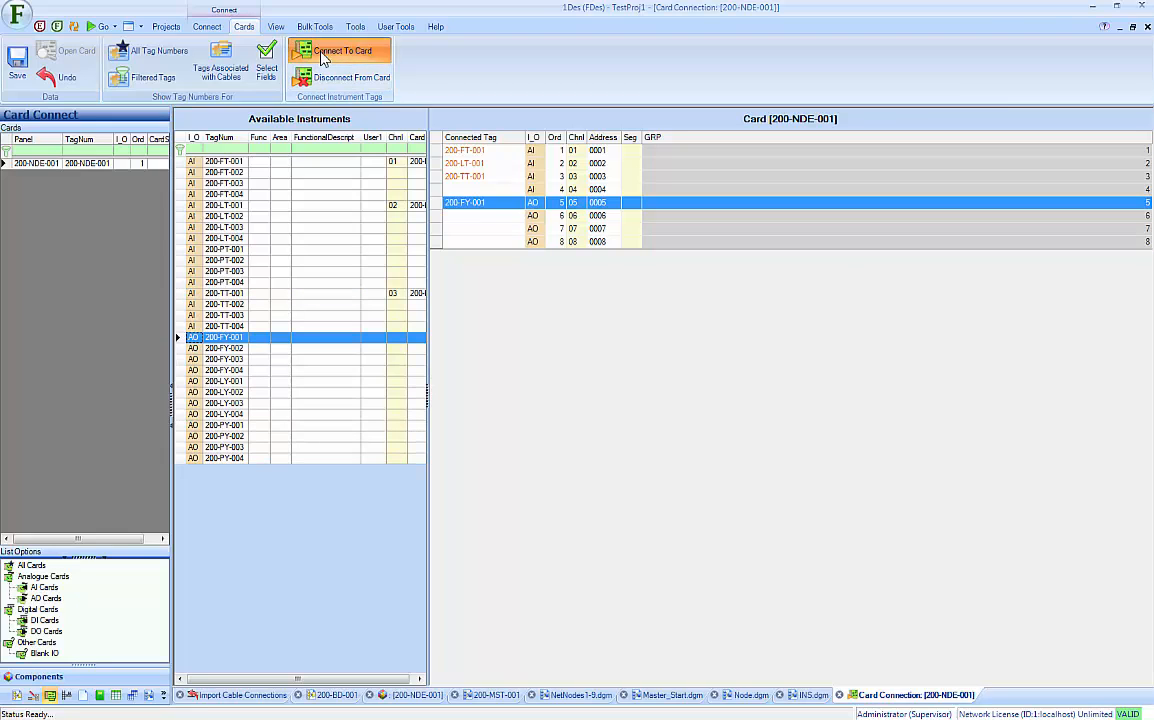
left_click(181, 381)
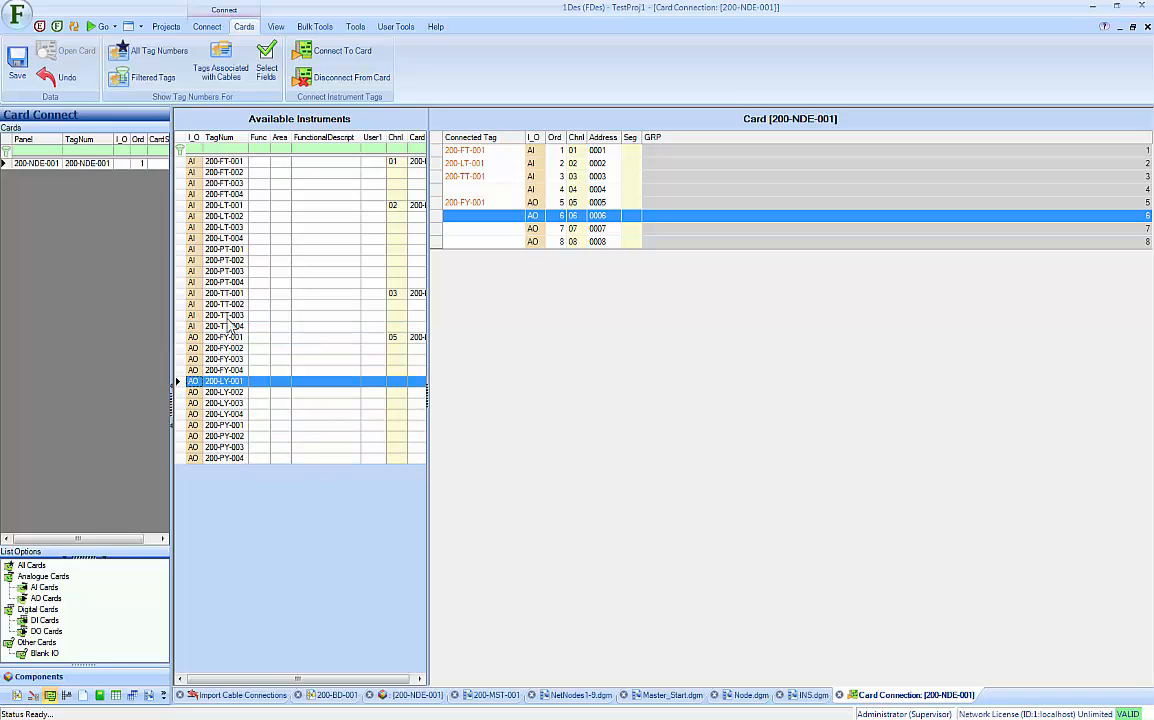
left_click(338, 52)
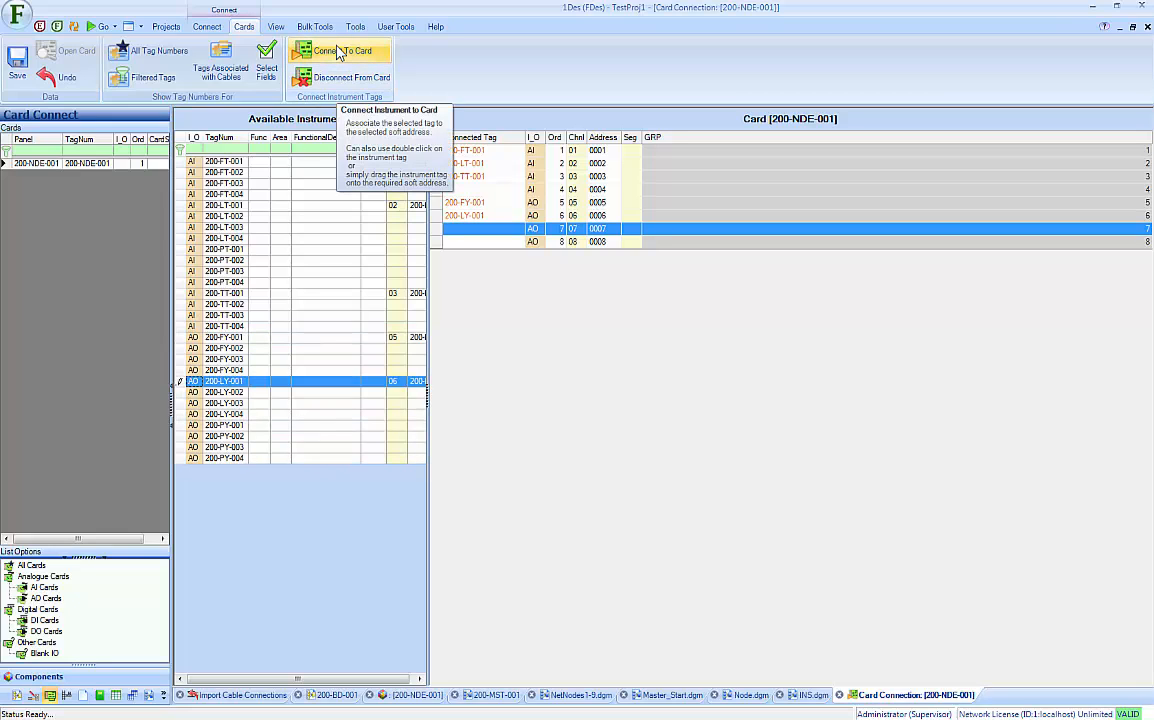
left_click(458, 190)
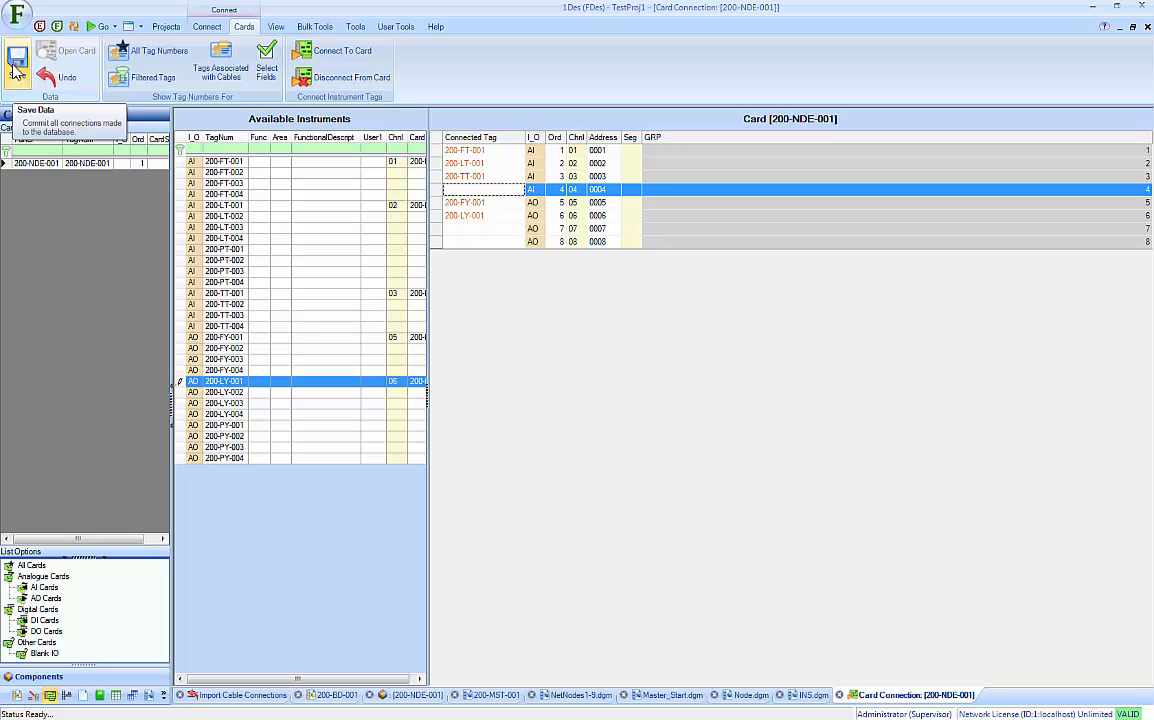
left_click(15, 72)
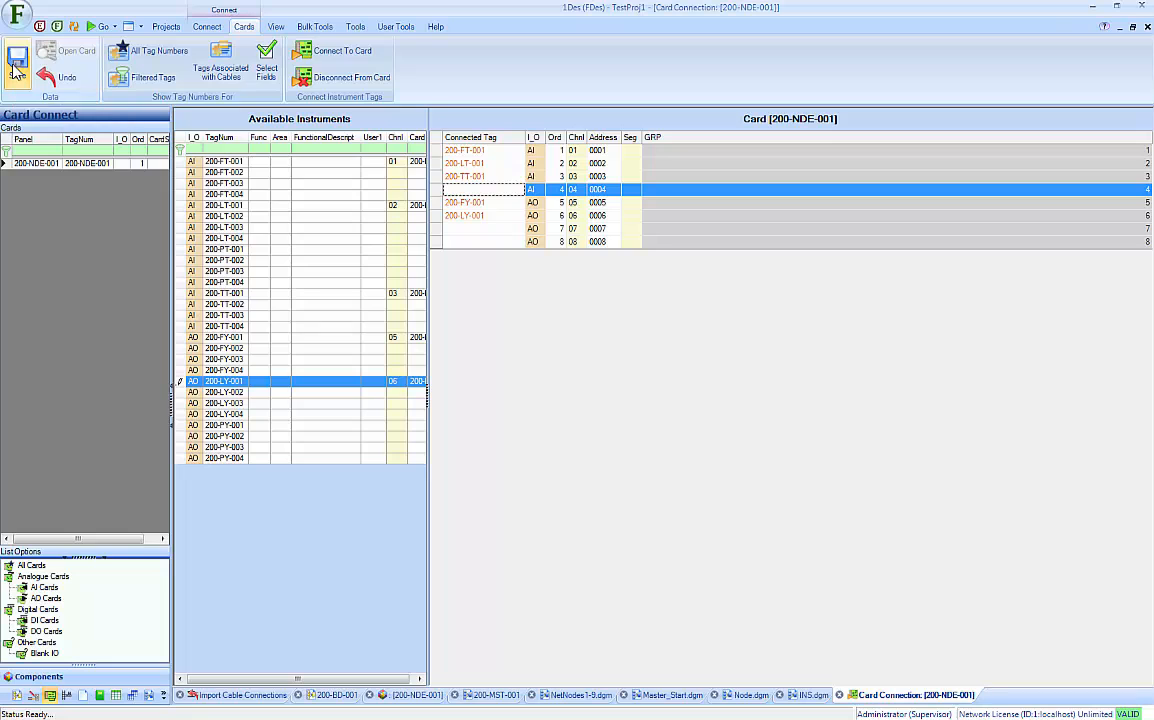
Step: Open card panel 200-PLC-001 from the list of card panels and preview its layout document 200-MST-001
left_click(405, 694)
left_click(62, 555)
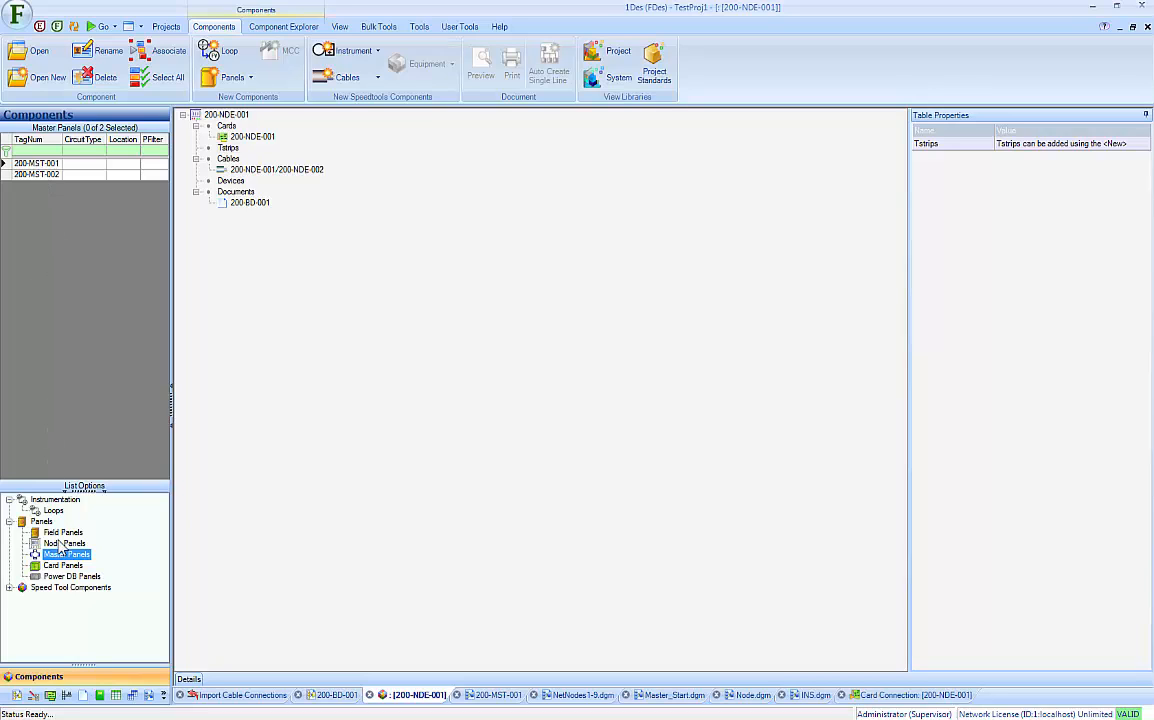
left_click(55, 565)
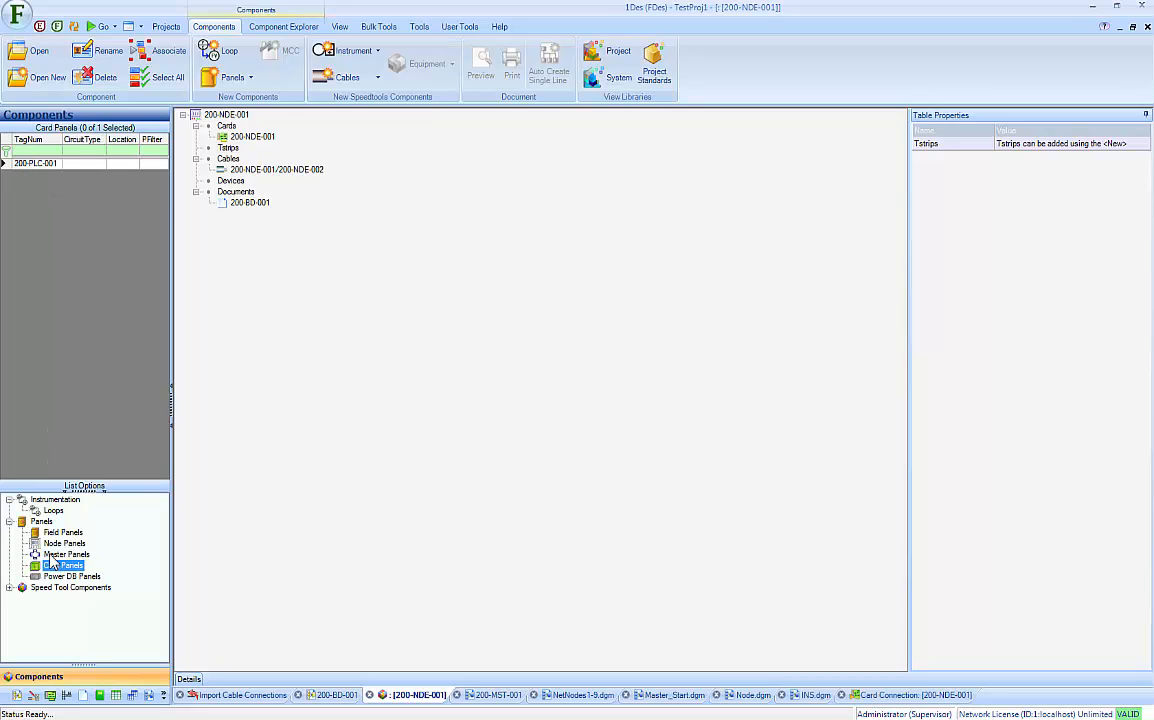
double_click(30, 168)
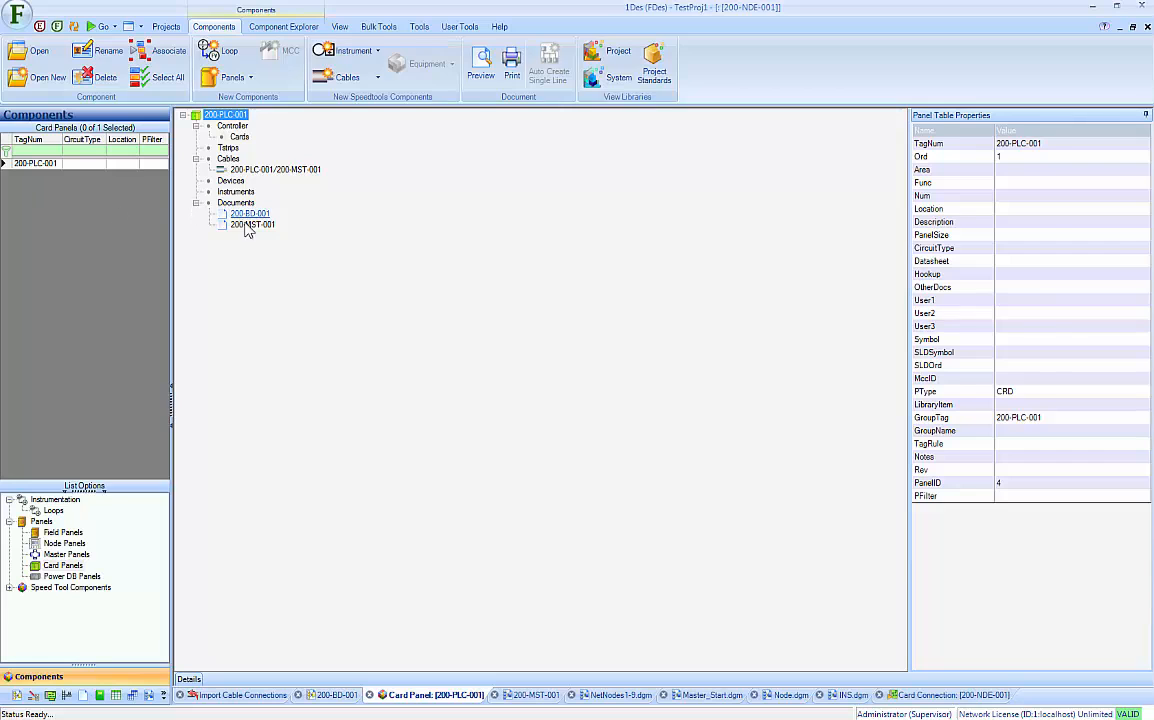
left_click(250, 226)
left_click(274, 78)
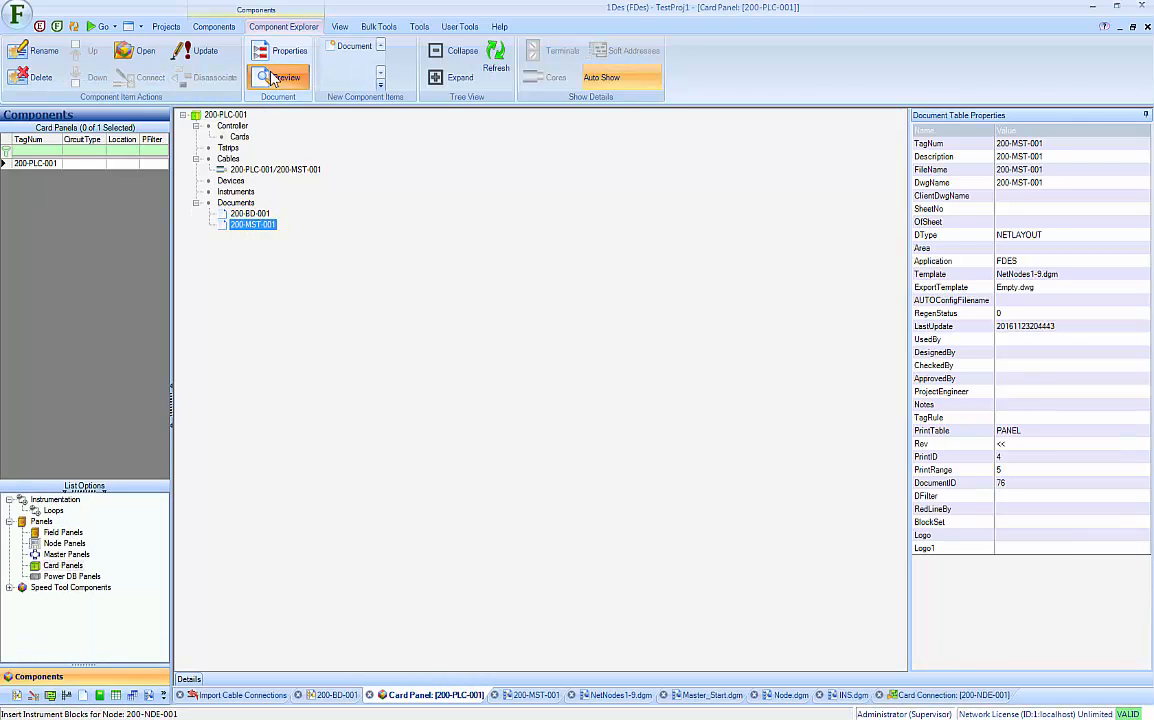